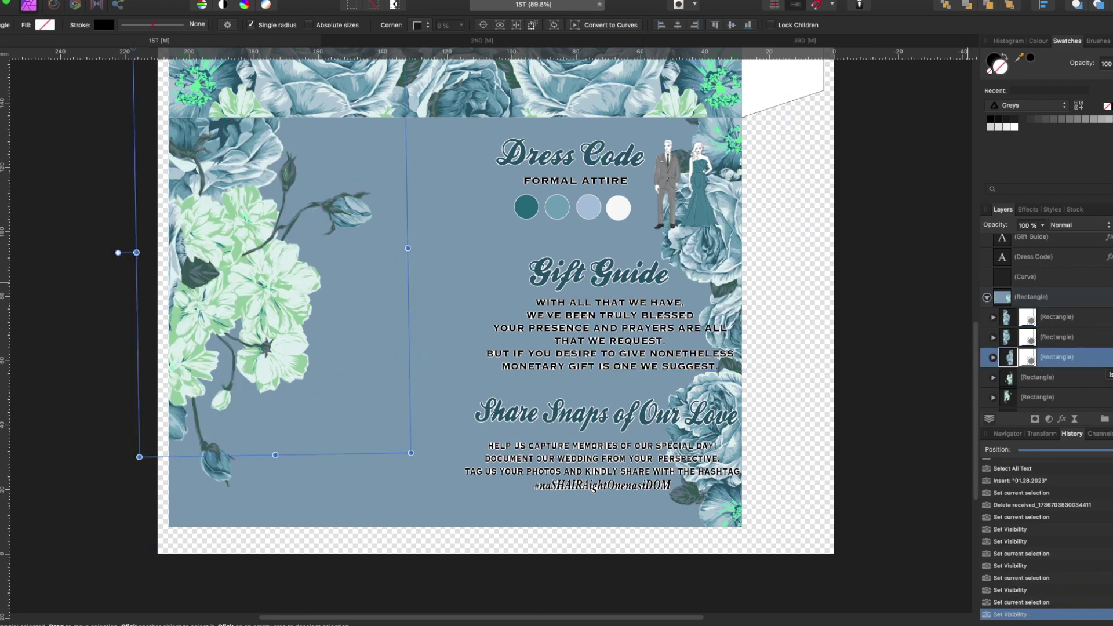
- Show the green side flowers, shift the panel text left, and delete the hashtag line and couple photo
{"action": "left_click", "coordinate": [1093, 357]}
{"action": "scroll", "coordinate": [1035, 315], "scroll_direction": "up", "scroll_amount": 5}
{"action": "left_click", "coordinate": [1049, 242], "text": "shift"}
{"action": "left_click_drag", "start_coordinate": [576, 462], "coordinate": [440, 465]}
{"action": "double_click", "coordinate": [408, 488]}
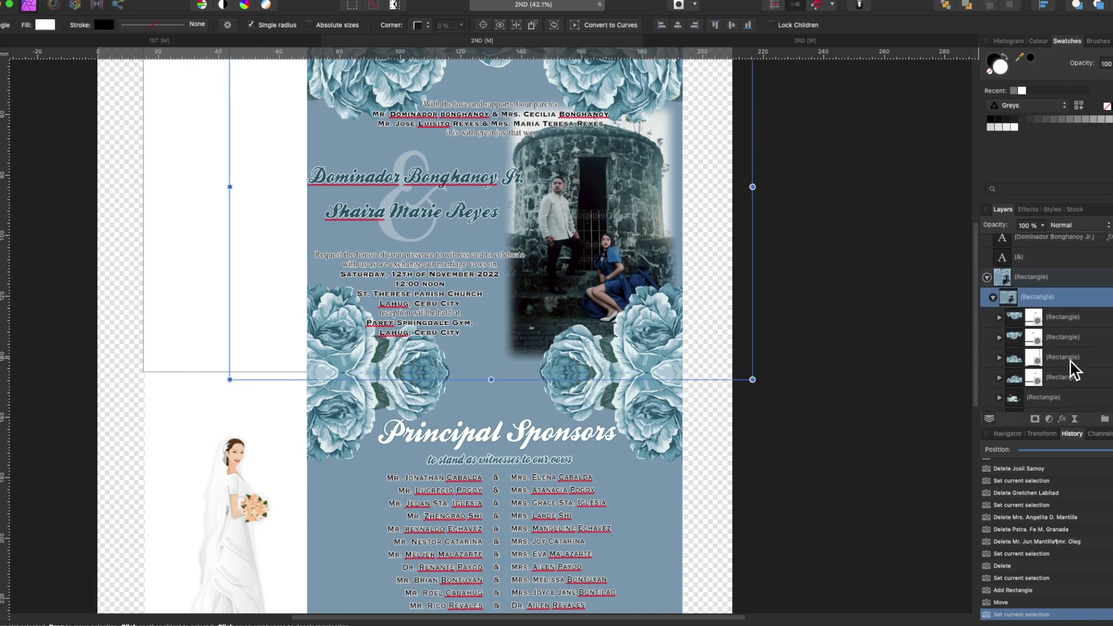
{"action": "key", "text": "Delete"}
- Replace the parents line with the new parents' names
{"action": "scroll", "coordinate": [794, 378], "scroll_direction": "up", "scroll_amount": 3}
{"action": "left_click_drag", "start_coordinate": [262, 268], "coordinate": [597, 268]}
{"action": "type", "text": "Gudel"}
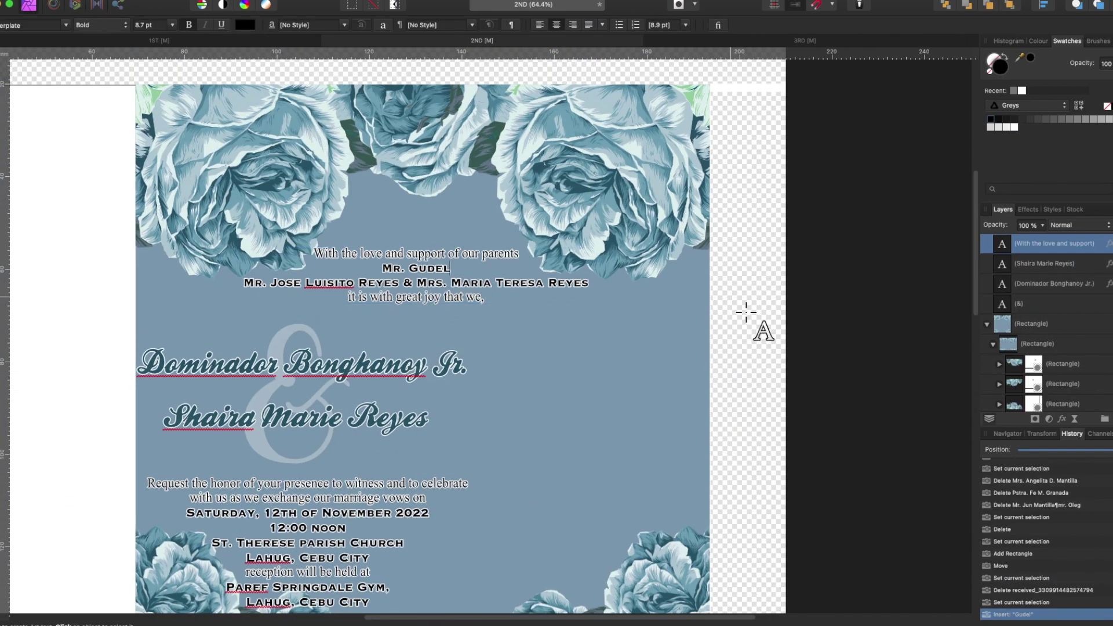
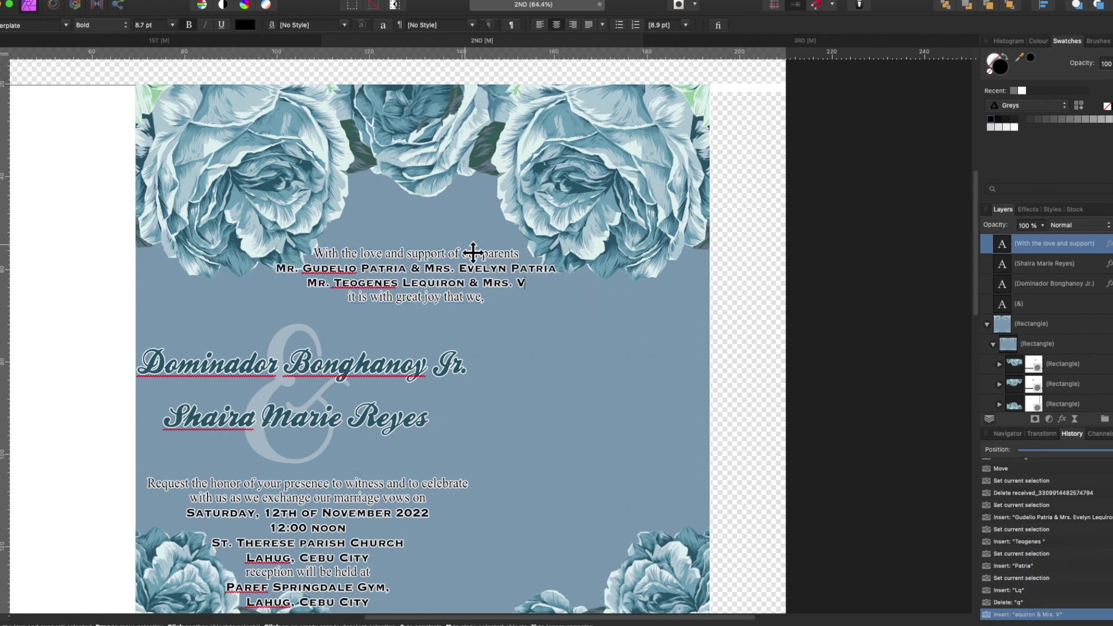
- Replace the groom's and bride's names with the new couple's names
{"action": "left_click", "coordinate": [265, 372]}
{"action": "key", "text": "ctrl+a"}
{"action": "type", "text": "rogen"}
{"action": "key", "text": "BackSpace"}
{"action": "key", "text": "BackSpace"}
{"action": "key", "text": "BackSpace"}
{"action": "left_click", "coordinate": [236, 417]}
{"action": "key", "text": "ctrl+a"}
{"action": "key", "text": "Escape"}
- Change the day in the date line to 28 and select the month
{"action": "scroll", "coordinate": [236, 418], "scroll_direction": "down", "scroll_amount": 3}
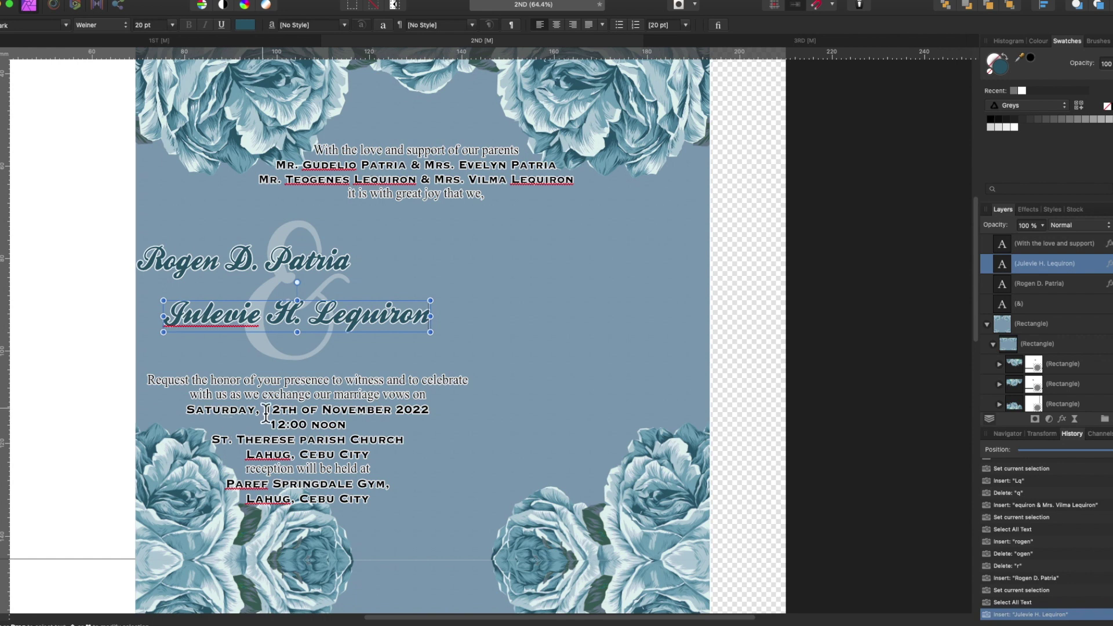
{"action": "left_click_drag", "start_coordinate": [265, 410], "coordinate": [281, 410]}
{"action": "type", "text": "28"}
{"action": "left_click_drag", "start_coordinate": [321, 410], "coordinate": [393, 416]}
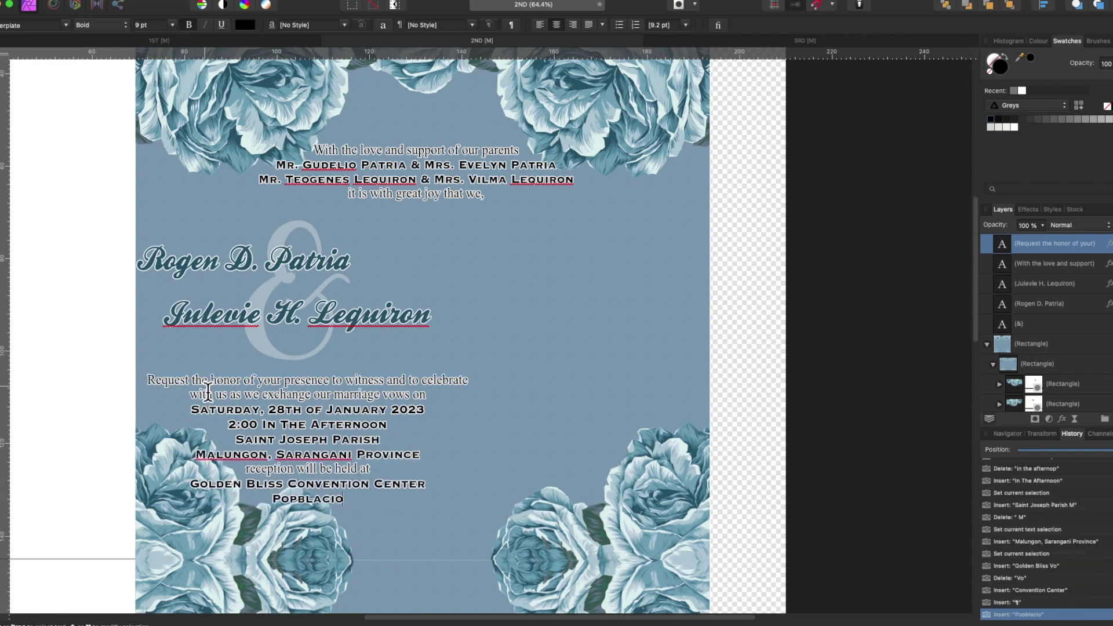
- Replace the left sponsor column with the pasted list of husbands' names
{"action": "scroll", "coordinate": [207, 393], "scroll_direction": "down", "scroll_amount": 5}
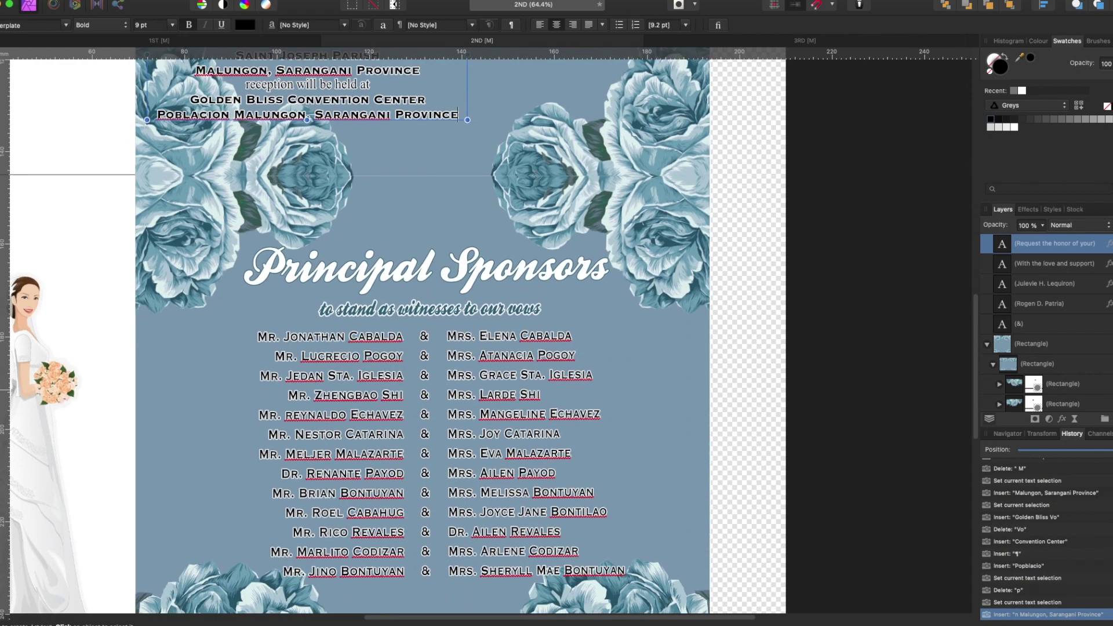
{"action": "scroll", "coordinate": [344, 426], "scroll_direction": "down", "scroll_amount": 2}
{"action": "left_click", "coordinate": [344, 426]}
{"action": "key", "text": "ctrl+a"}
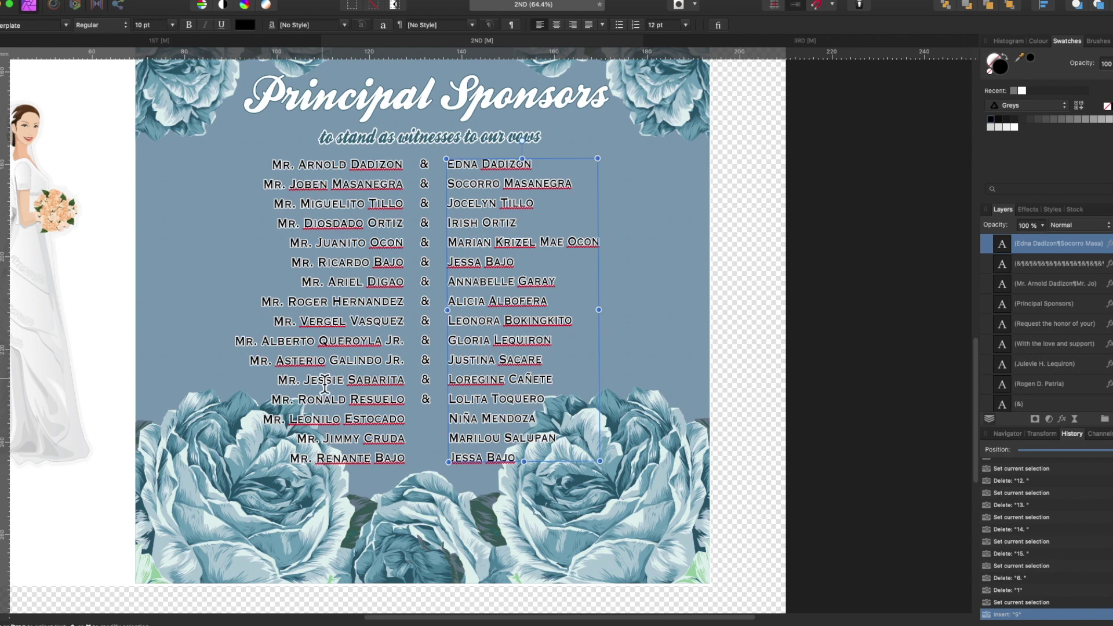
- Add 'Mrs.' before each wife's name in the right column
{"action": "left_click", "coordinate": [448, 164]}
{"action": "type", "text": "Mrs."}
{"action": "key", "text": "super+v"}
{"action": "key", "text": "Left"}
{"action": "key", "text": "Left"}
{"action": "key", "text": "Left"}
{"action": "key", "text": "Left"}
{"action": "key", "text": "Left"}
{"action": "key", "text": "space"}
{"action": "key", "text": "BackSpace"}
{"action": "key", "text": "Return"}
{"action": "key", "text": "End"}
{"action": "key", "text": "Delete"}
{"action": "key", "text": "Escape"}
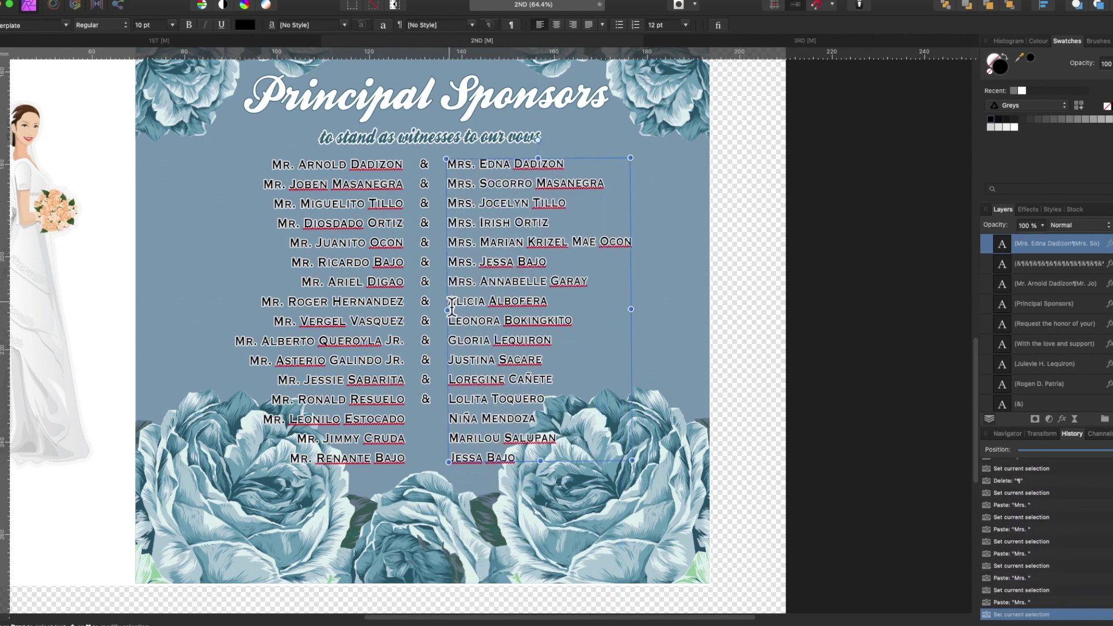
- Delete the ampersand column and close the gap between the two name columns
{"action": "left_click", "coordinate": [424, 348]}
{"action": "key", "text": "Delete"}
{"action": "left_click_drag", "start_coordinate": [325, 347], "coordinate": [367, 347]}
{"action": "left_click_drag", "start_coordinate": [522, 235], "coordinate": [511, 235]}
{"action": "scroll", "coordinate": [623, 329], "scroll_direction": "down", "scroll_amount": 3}
{"action": "scroll", "coordinate": [623, 329], "scroll_direction": "up", "scroll_amount": 1}
{"action": "left_click", "coordinate": [456, 169], "text": "shift"}
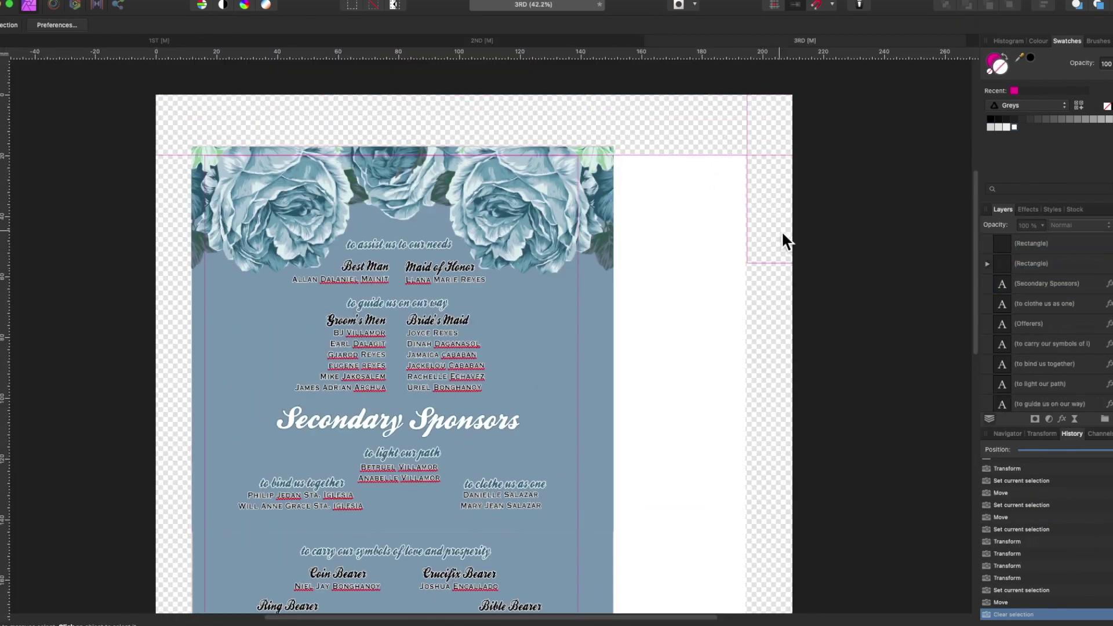
- Set the stroke of both guide rectangles to None
{"action": "left_click", "coordinate": [781, 233]}
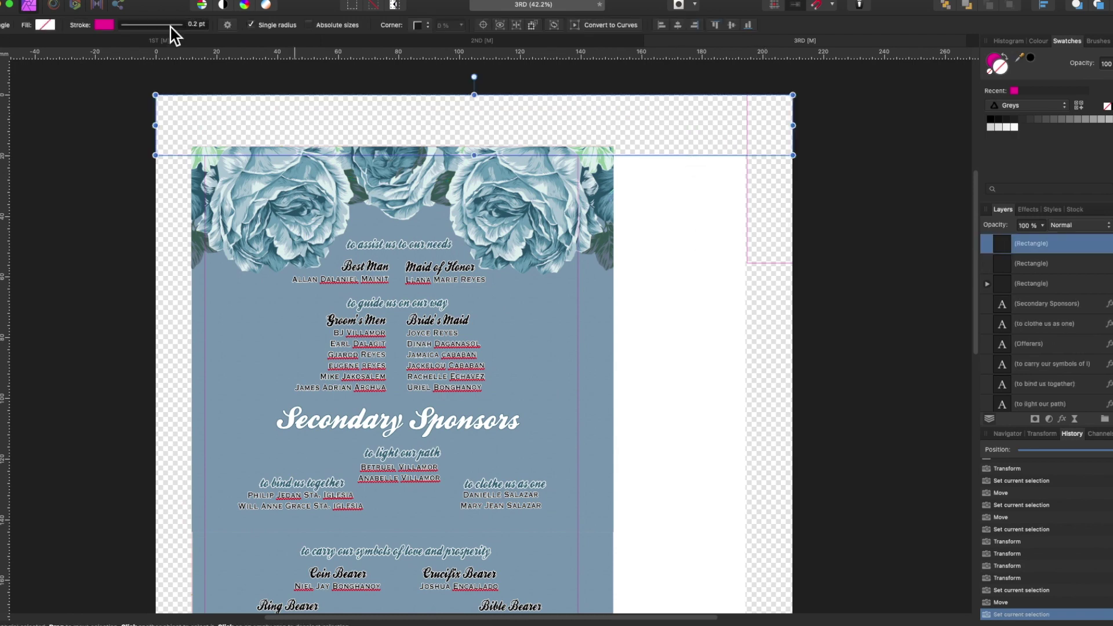
{"action": "left_click", "coordinate": [582, 223], "text": "shift"}
{"action": "left_click", "coordinate": [99, 25]}
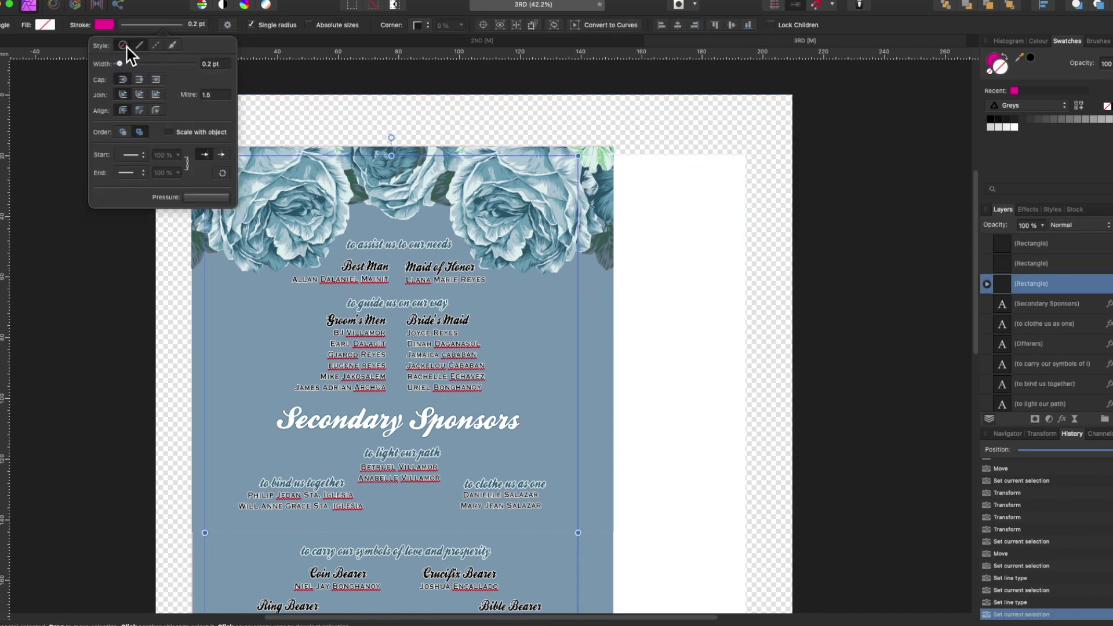
{"action": "left_click", "coordinate": [124, 46]}
{"action": "key", "text": "super+d"}
- Replace the best man's name and begin editing the maid of honor's name
{"action": "left_click", "coordinate": [365, 272]}
{"action": "scroll", "coordinate": [298, 358], "scroll_direction": "up", "scroll_amount": 3}
{"action": "key", "text": "Escape"}
{"action": "left_click", "coordinate": [499, 230]}
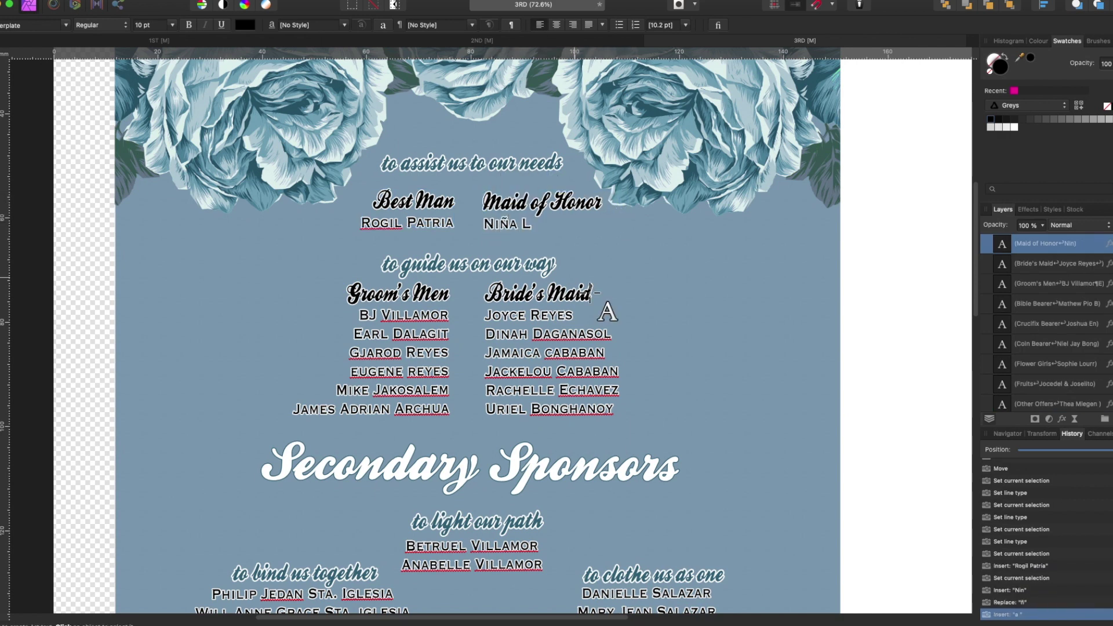
- Paste the new groom's men list and remove its leftover numbering
{"action": "left_click_drag", "start_coordinate": [359, 315], "coordinate": [449, 409]}
{"action": "left_click_drag", "start_coordinate": [324, 370], "coordinate": [343, 370]}
{"action": "key", "text": "BackSpace"}
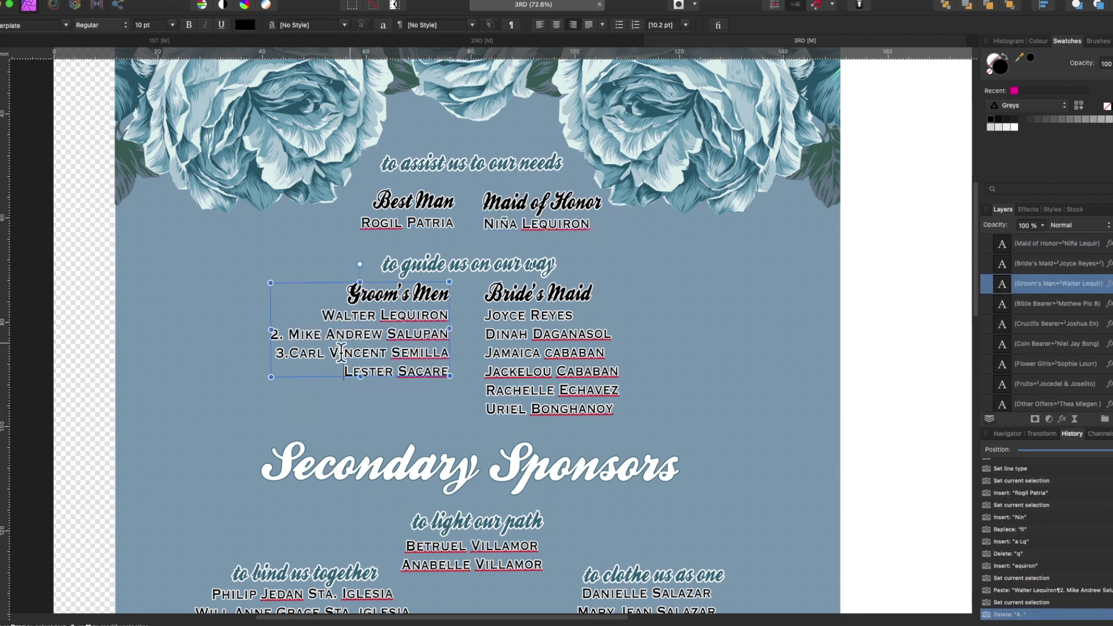
- Paste the new bride's maid list and remove its leftover numbering
{"action": "left_click", "coordinate": [486, 352]}
{"action": "left_click_drag", "start_coordinate": [548, 371], "coordinate": [614, 409]}
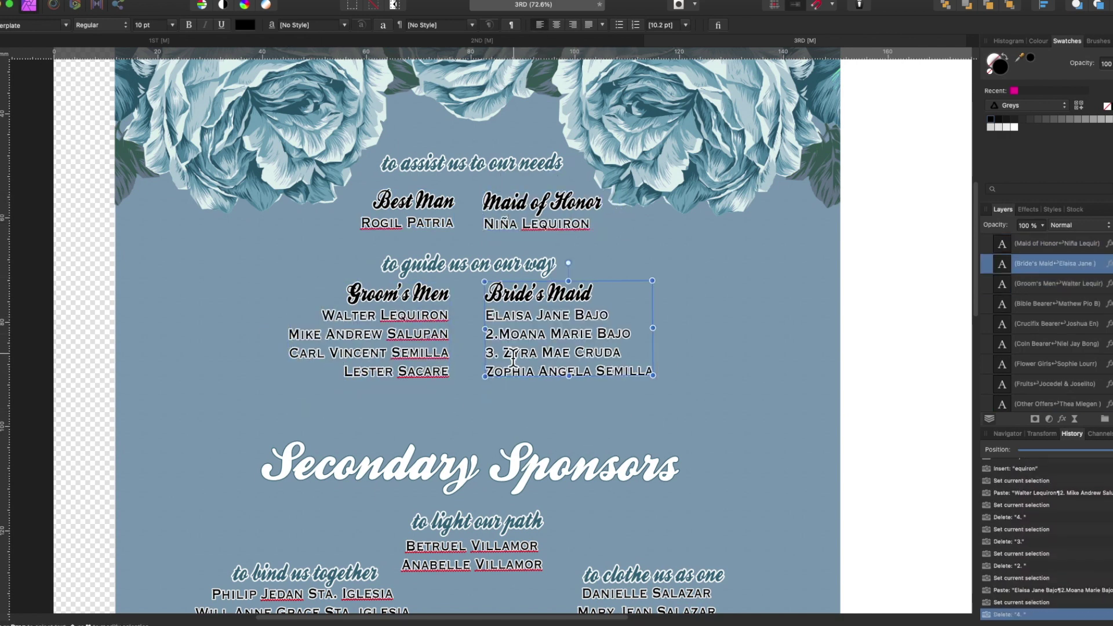
{"action": "left_click_drag", "start_coordinate": [484, 371], "coordinate": [501, 370]}
{"action": "key", "text": "BackSpace"}
{"action": "left_click_drag", "start_coordinate": [484, 352], "coordinate": [501, 352]}
{"action": "key", "text": "BackSpace"}
{"action": "scroll", "coordinate": [521, 348], "scroll_direction": "down", "scroll_amount": 3}
- Retype the sponsor names under to light our path, to bind us together and to clothe us as one
{"action": "left_click", "coordinate": [419, 416]}
{"action": "key", "text": "super+a"}
{"action": "type", "text": "Mrs. "}
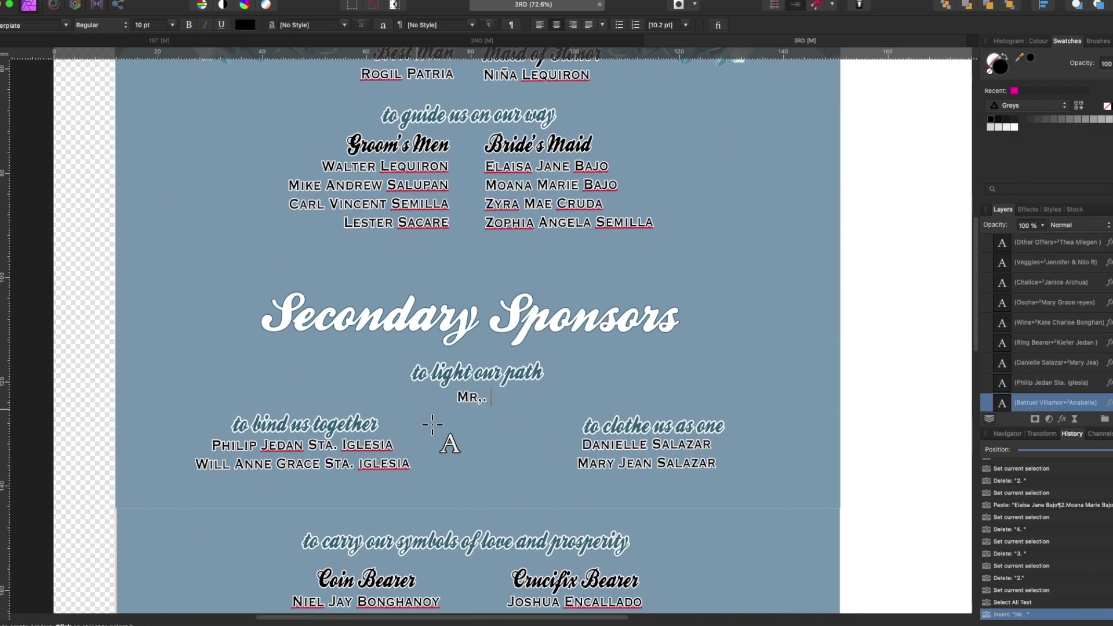
{"action": "left_click", "coordinate": [323, 471]}
{"action": "key", "text": "super+a"}
{"action": "type", "text": "Mr. Arnold"}
{"action": "left_click", "coordinate": [643, 480]}
{"action": "key", "text": "super+a"}
{"action": "type", "text": "Mr. J"}
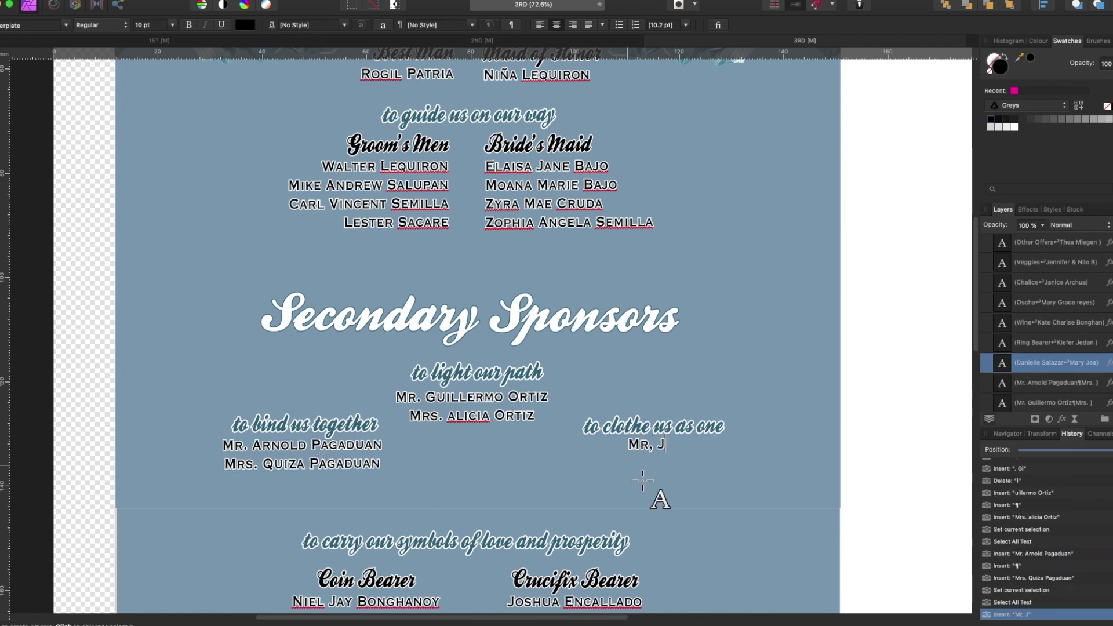
- Delete the Crucifix Bearer block, centre Coin Bearer and update the coin bearer's name
{"action": "scroll", "coordinate": [464, 485], "scroll_direction": "down", "scroll_amount": 5}
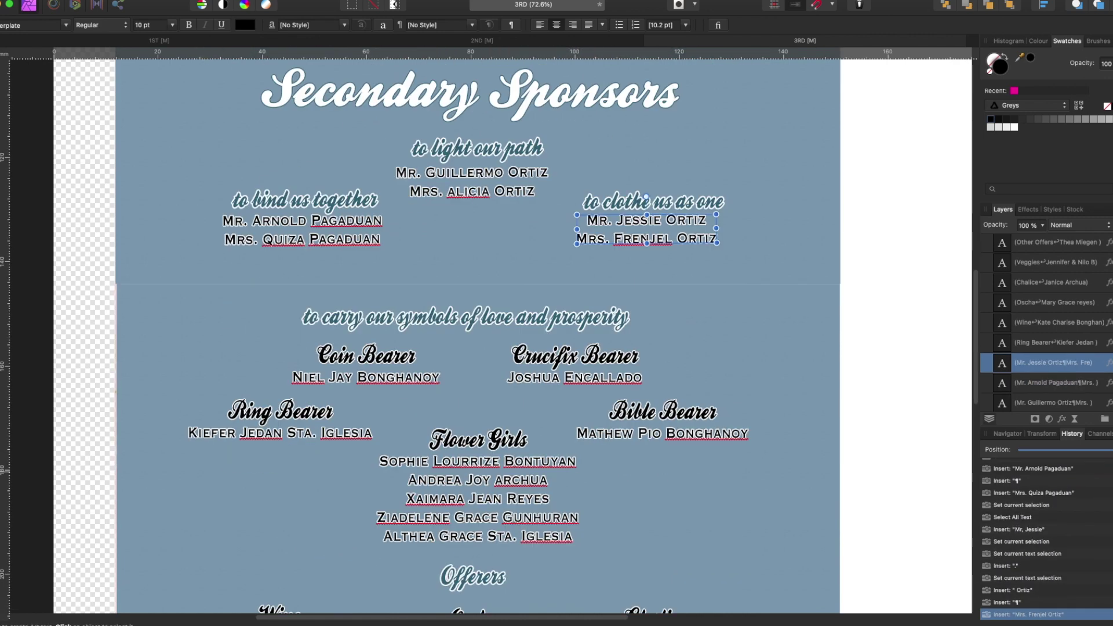
{"action": "left_click", "coordinate": [558, 375]}
{"action": "key", "text": "Delete"}
{"action": "left_click_drag", "start_coordinate": [384, 366], "coordinate": [491, 367]}
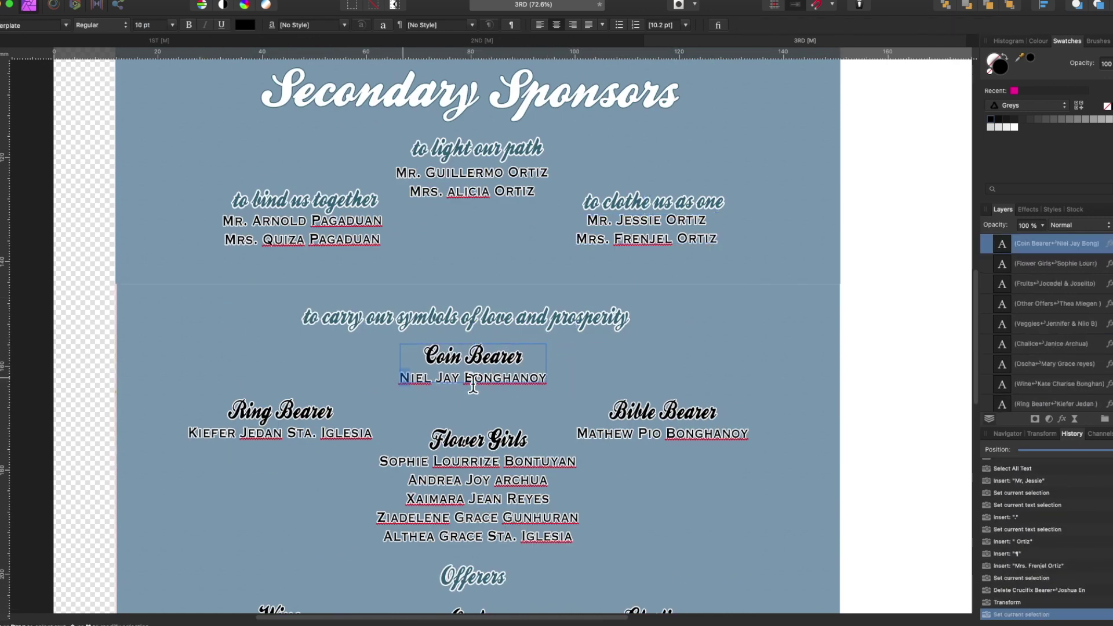
{"action": "type", "text": "on III"}
{"action": "left_click", "coordinate": [364, 444]}
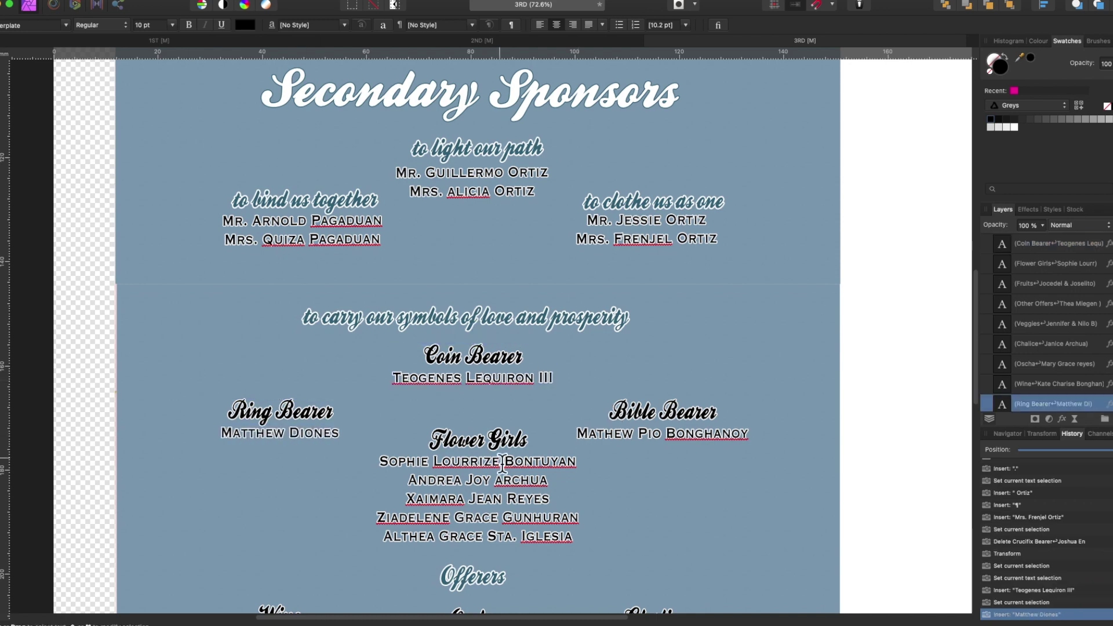
- Replace the bible bearer's name and the flower girls' names
{"action": "left_click", "coordinate": [581, 436]}
{"action": "left_click_drag", "start_coordinate": [384, 467], "coordinate": [574, 536]}
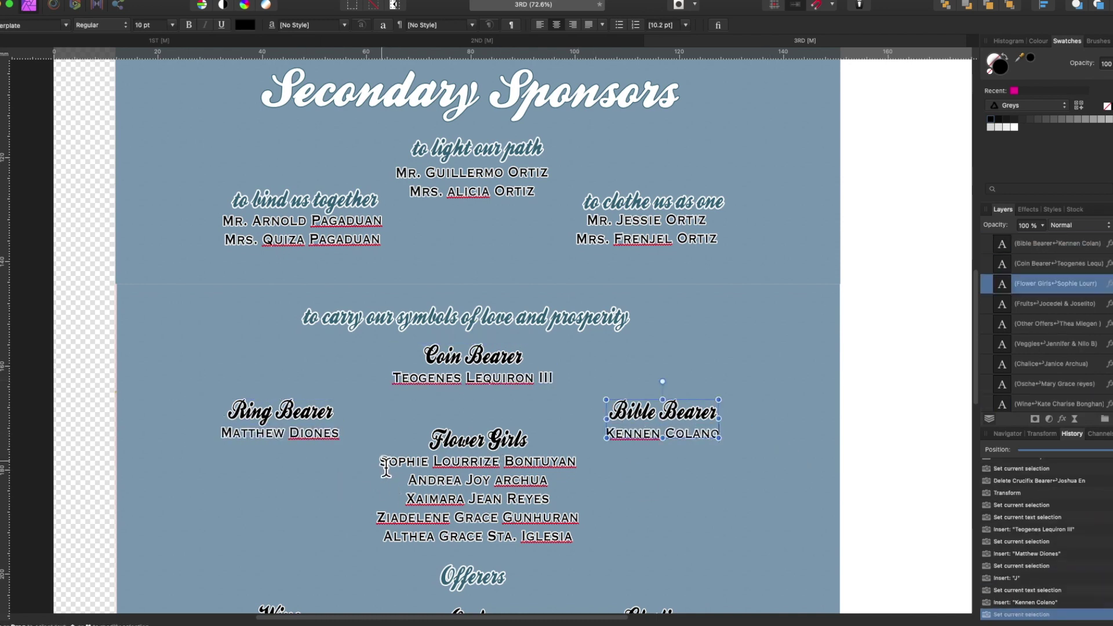
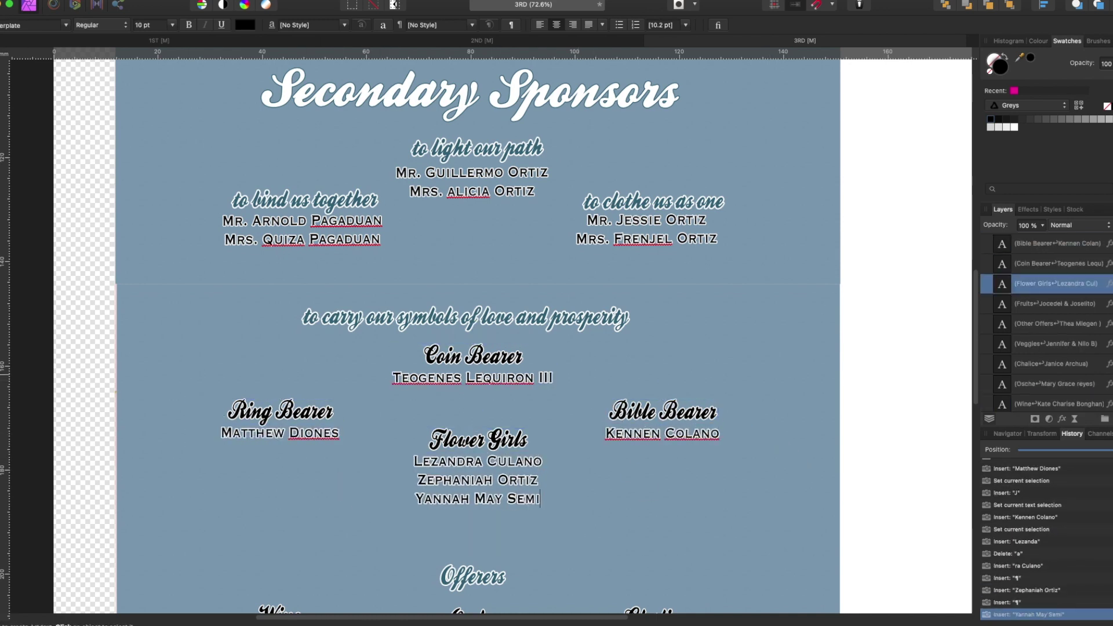
{"action": "type", "text": "illa"}
- Delete the Offerers section
{"action": "scroll", "coordinate": [367, 336], "scroll_direction": "down", "scroll_amount": 5}
{"action": "left_click", "coordinate": [374, 408]}
{"action": "key", "text": "Delete"}
{"action": "scroll", "coordinate": [533, 440], "scroll_direction": "down", "scroll_amount": 3}
- Set the groom's men and bride's maid lists to 16 pt line spacing
{"action": "scroll", "coordinate": [534, 439], "scroll_direction": "down", "scroll_amount": 3}
{"action": "left_click", "coordinate": [485, 358]}
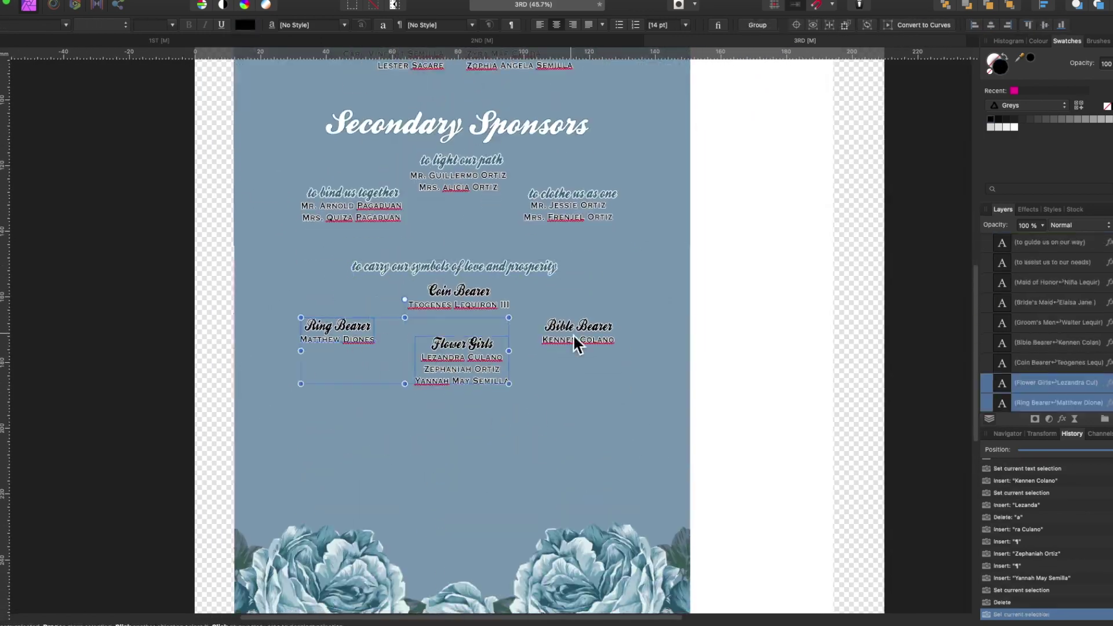
{"action": "scroll", "coordinate": [475, 275], "scroll_direction": "up", "scroll_amount": 6}
{"action": "left_click", "coordinate": [496, 253]}
{"action": "left_click", "coordinate": [686, 25]}
{"action": "left_click", "coordinate": [659, 267]}
- Move the entourage captions down and nudge the Secondary Sponsors heading up
{"action": "left_click", "coordinate": [420, 169], "text": "shift"}
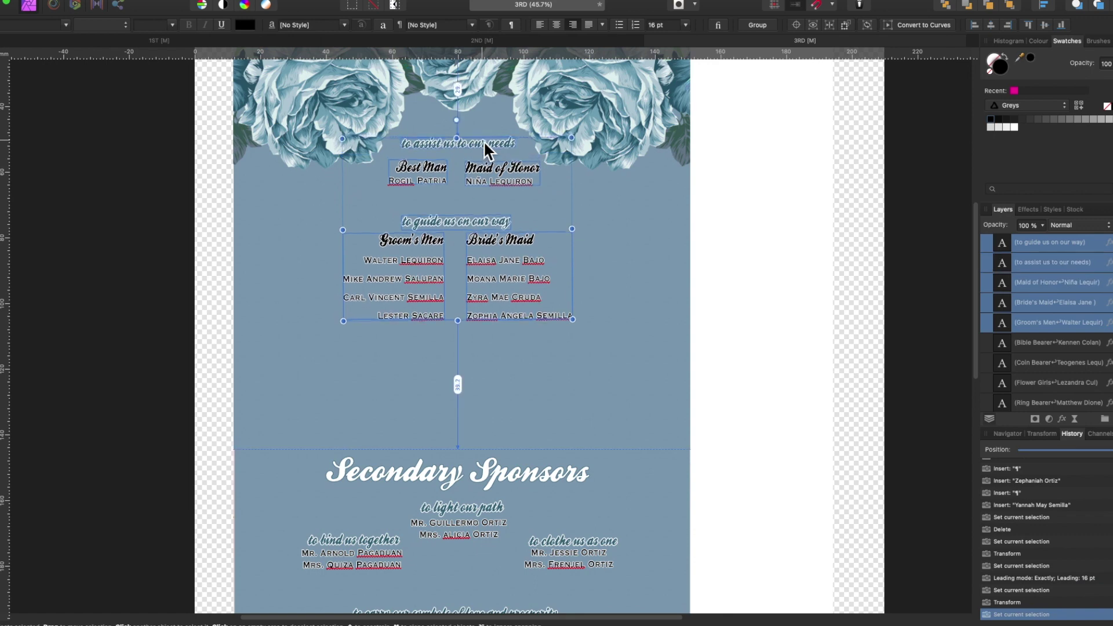
{"action": "left_click_drag", "start_coordinate": [483, 140], "coordinate": [481, 173]}
{"action": "left_click", "coordinate": [494, 288]}
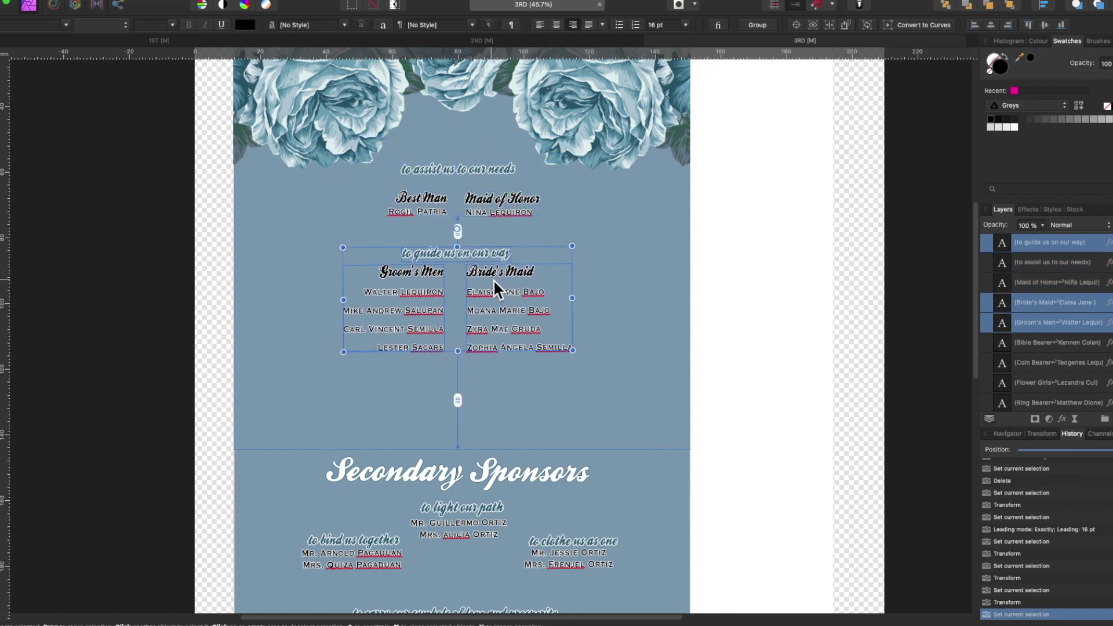
{"action": "scroll", "coordinate": [666, 325], "scroll_direction": "down", "scroll_amount": 5}
{"action": "scroll", "coordinate": [755, 370], "scroll_direction": "up", "scroll_amount": 4}
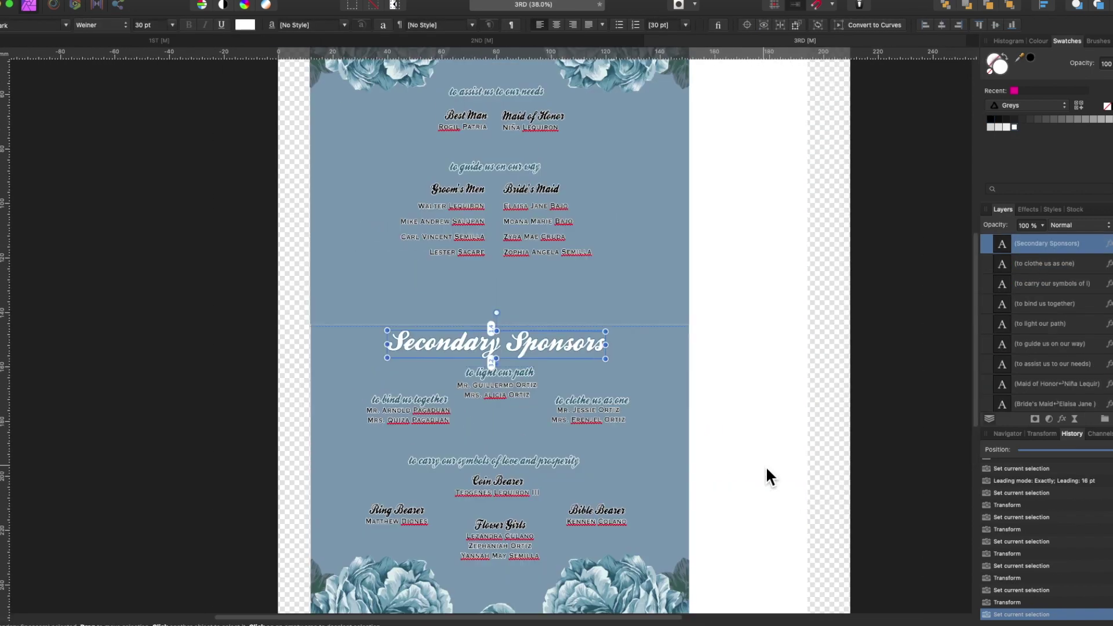
{"action": "key", "text": "Up"}
{"action": "key", "text": "Up"}
{"action": "key", "text": "Up"}
{"action": "key", "text": "Up"}
{"action": "key", "text": "Up"}
- Nudge the three sponsor captions and the to carry our symbols block upward
{"action": "left_click", "coordinate": [491, 391]}
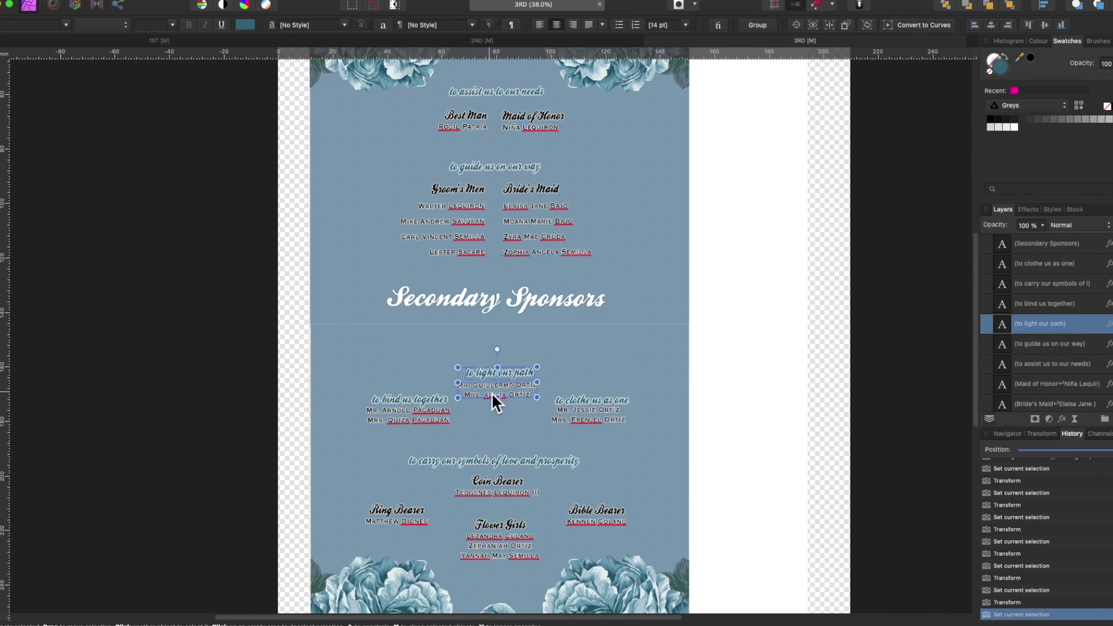
{"action": "key", "text": "Up"}
{"action": "key", "text": "Up"}
{"action": "key", "text": "Up"}
{"action": "left_click", "coordinate": [434, 400], "text": "shift"}
{"action": "left_click", "coordinate": [595, 405], "text": "shift"}
{"action": "key", "text": "Up"}
{"action": "key", "text": "Up"}
{"action": "key", "text": "Up"}
{"action": "key", "text": "Up"}
{"action": "key", "text": "Up"}
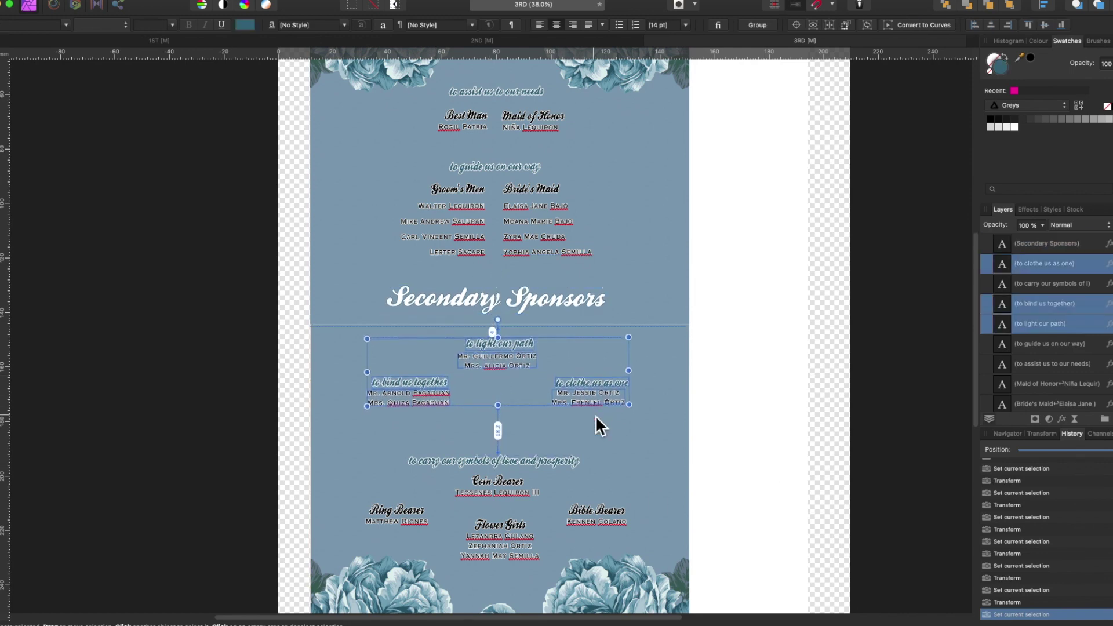
{"action": "left_click", "coordinate": [505, 490]}
{"action": "key", "text": "Up"}
{"action": "key", "text": "Up"}
{"action": "key", "text": "Up"}
{"action": "scroll", "coordinate": [887, 435], "scroll_direction": "down", "scroll_amount": 3}
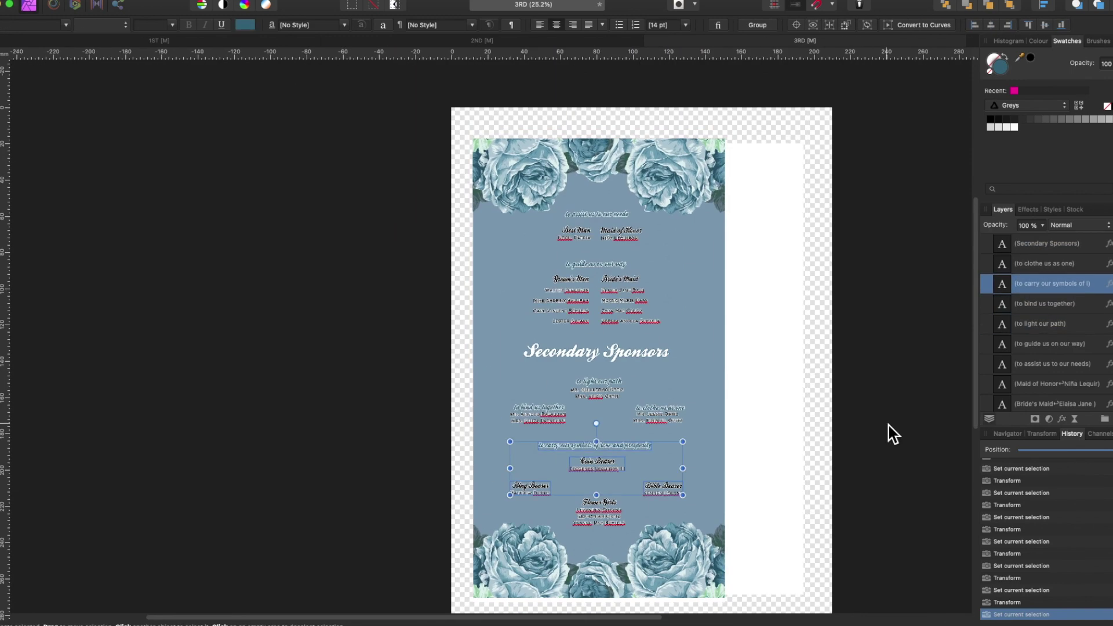
{"action": "scroll", "coordinate": [651, 360], "scroll_direction": "up", "scroll_amount": 5}
- Expand the background group and select its image, white strip and flower rectangles
{"action": "left_click", "coordinate": [860, 412]}
{"action": "left_click", "coordinate": [986, 403]}
{"action": "scroll", "coordinate": [873, 400], "scroll_direction": "up", "scroll_amount": 6}
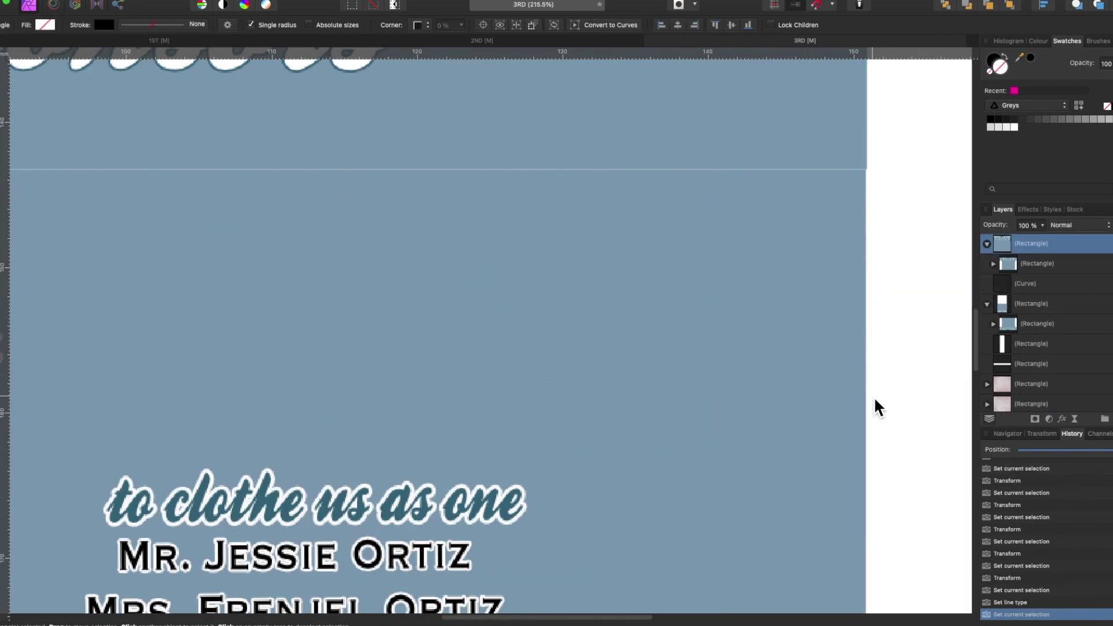
{"action": "left_click", "coordinate": [1014, 323]}
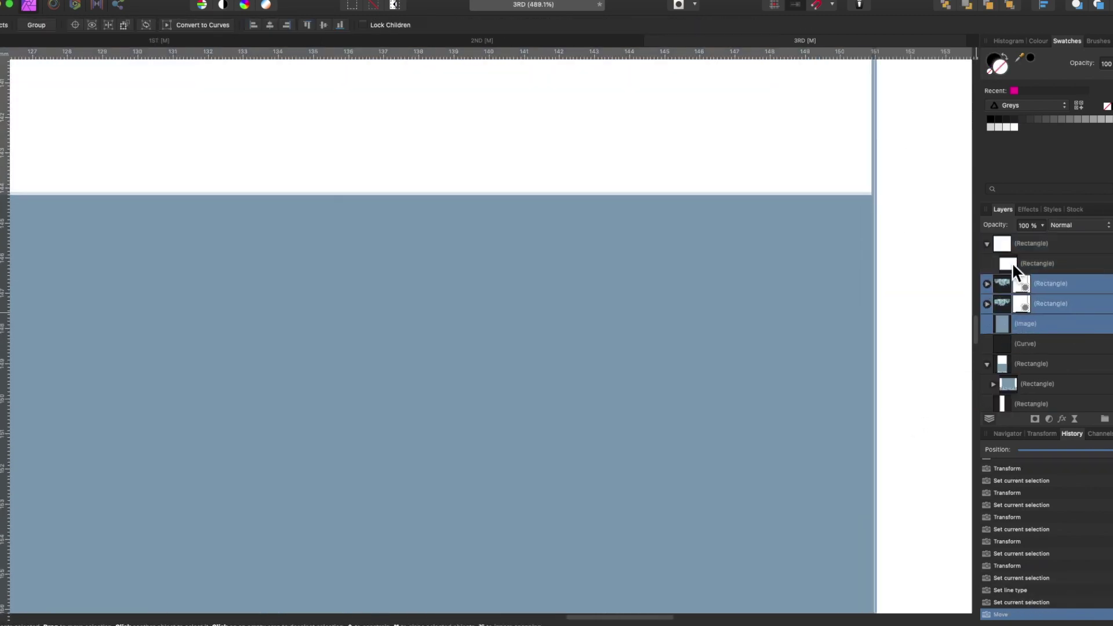
{"action": "left_click", "coordinate": [955, 419]}
{"action": "scroll", "coordinate": [954, 419], "scroll_direction": "down", "scroll_amount": 2}
{"action": "scroll", "coordinate": [955, 423], "scroll_direction": "up", "scroll_amount": 3}
{"action": "left_click", "coordinate": [1018, 322]}
{"action": "left_click", "coordinate": [860, 345]}
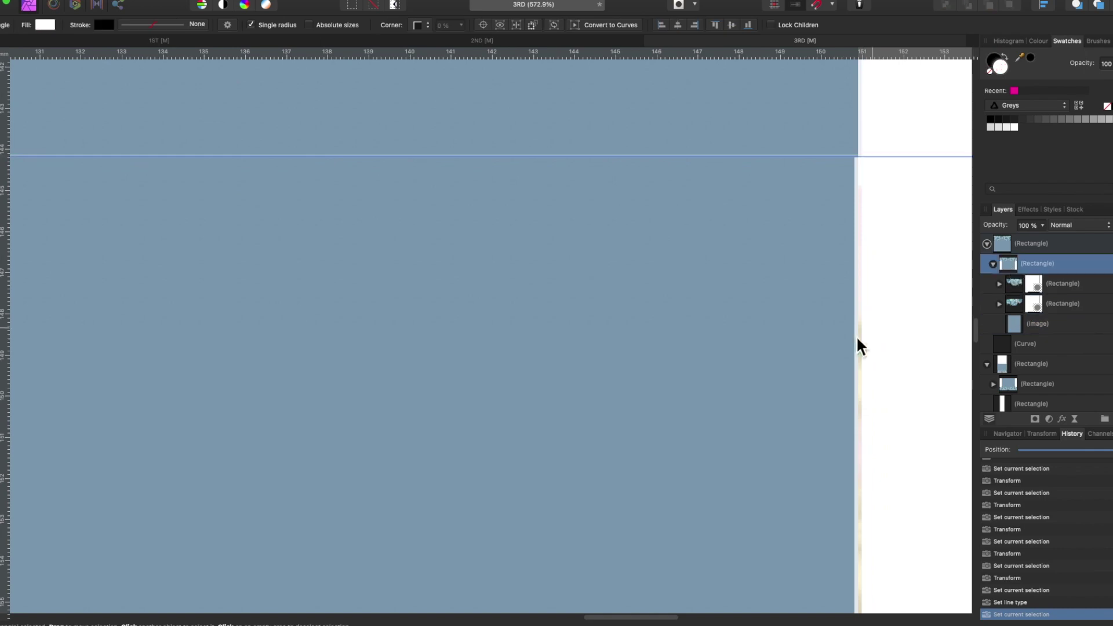
{"action": "scroll", "coordinate": [691, 280], "scroll_direction": "up", "scroll_amount": 4}
{"action": "left_click", "coordinate": [1015, 290], "text": "shift"}
- Fill the white edge strip rectangle with blue
{"action": "left_click", "coordinate": [1012, 385]}
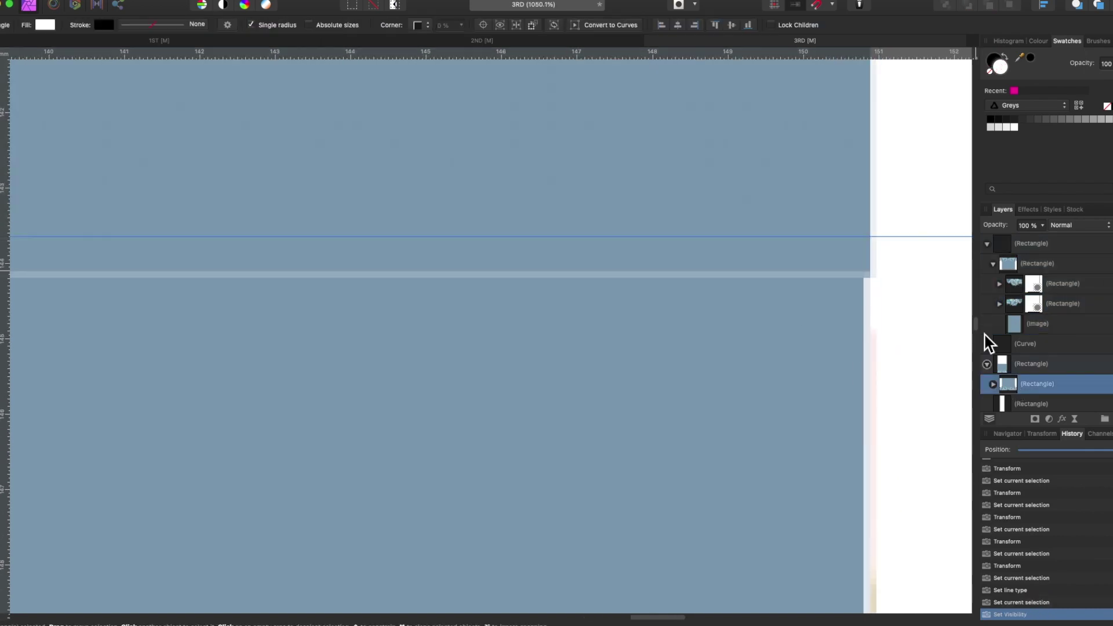
{"action": "left_click", "coordinate": [1071, 281]}
{"action": "scroll", "coordinate": [835, 416], "scroll_direction": "down", "scroll_amount": 6}
{"action": "scroll", "coordinate": [371, 312], "scroll_direction": "up", "scroll_amount": 3}
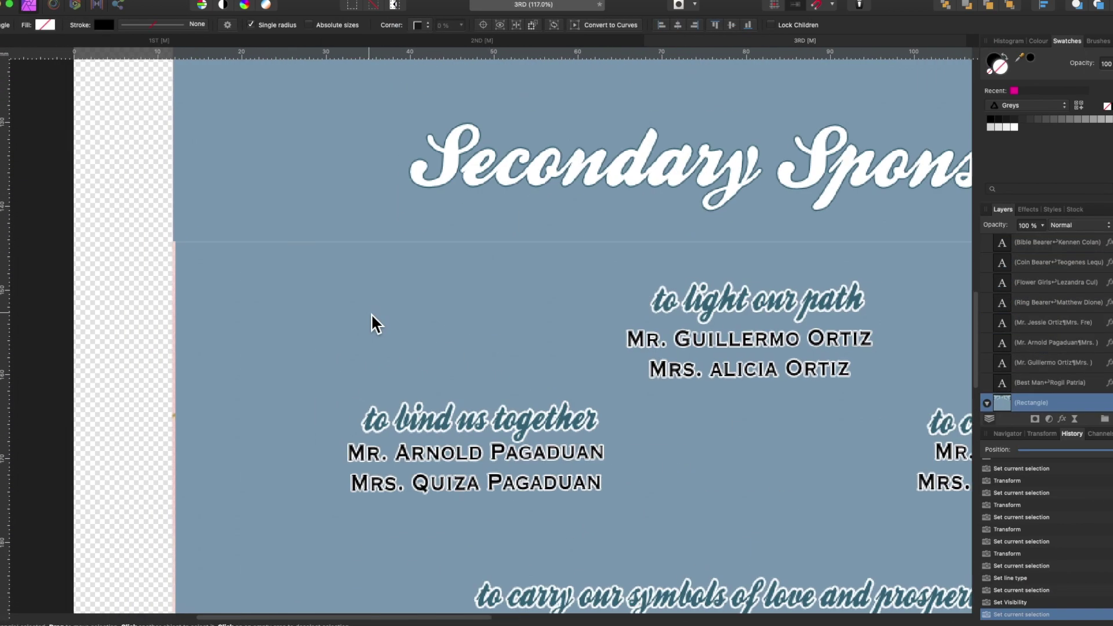
{"action": "scroll", "coordinate": [370, 314], "scroll_direction": "up", "scroll_amount": 4}
{"action": "left_click", "coordinate": [1015, 347]}
{"action": "left_click", "coordinate": [44, 24]}
{"action": "left_click", "coordinate": [702, 348]}
{"action": "left_click", "coordinate": [1061, 354]}
- Delete the unused extra image layer from the 2ND document
{"action": "scroll", "coordinate": [293, 494], "scroll_direction": "down", "scroll_amount": 3}
{"action": "scroll", "coordinate": [370, 367], "scroll_direction": "up", "scroll_amount": 3}
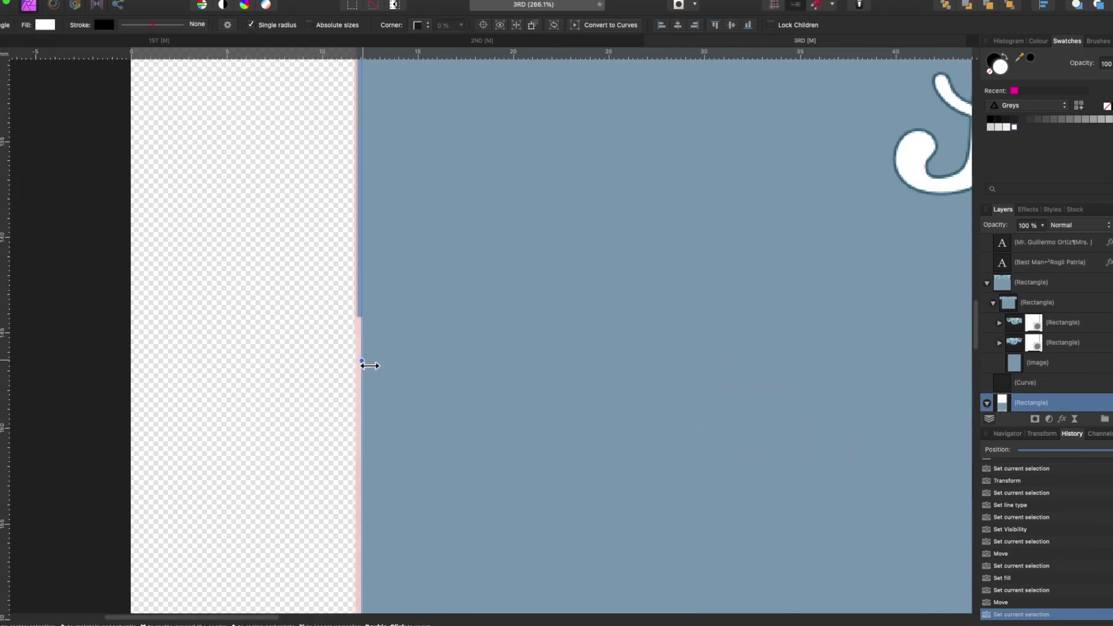
{"action": "scroll", "coordinate": [423, 404], "scroll_direction": "down", "scroll_amount": 3}
{"action": "left_click", "coordinate": [1085, 377]}
{"action": "scroll", "coordinate": [562, 471], "scroll_direction": "down", "scroll_amount": 3}
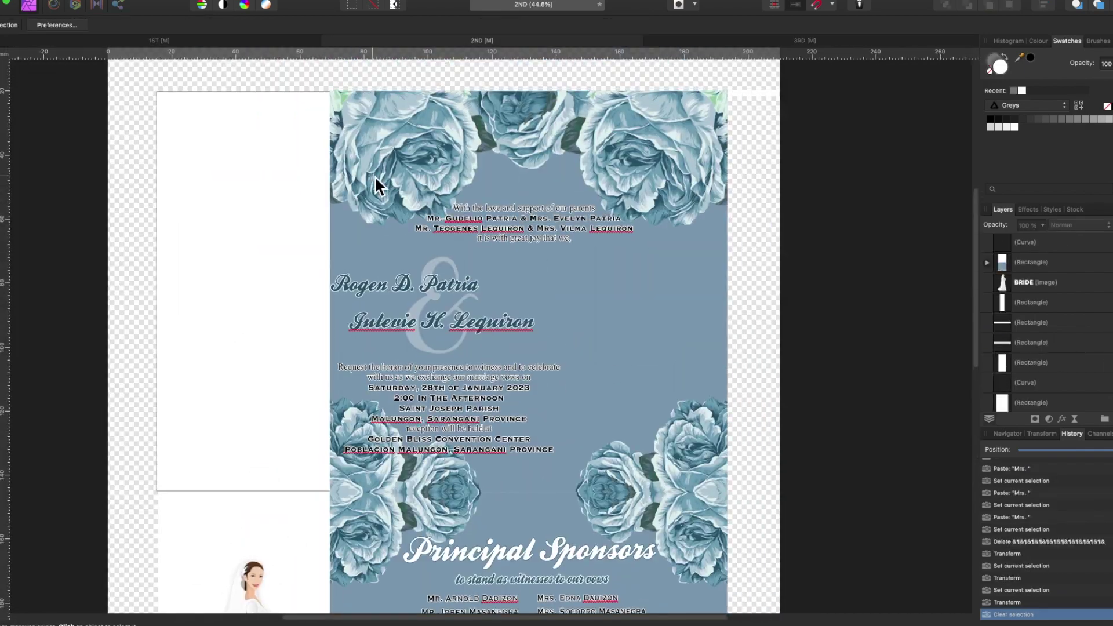
{"action": "left_click", "coordinate": [374, 176]}
{"action": "left_click", "coordinate": [1086, 385]}
{"action": "left_click", "coordinate": [1016, 367]}
{"action": "left_click", "coordinate": [1019, 382]}
{"action": "key", "text": "Delete"}
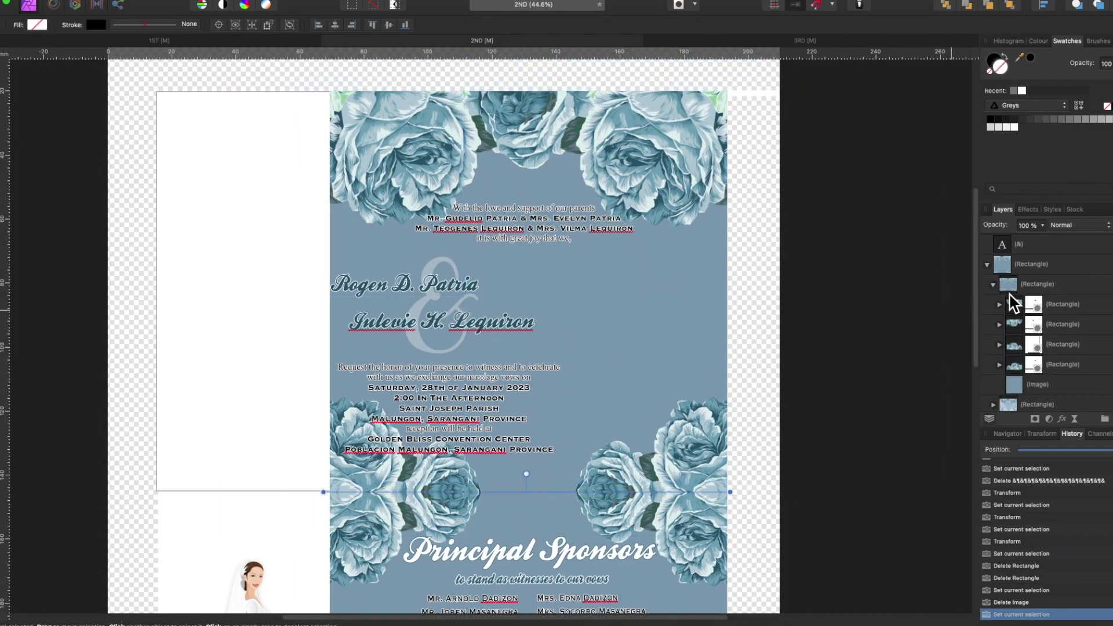
- Pull a flower rectangle out of the clipping group and widen the top card leftward to 178 mm
{"action": "left_click", "coordinate": [992, 284]}
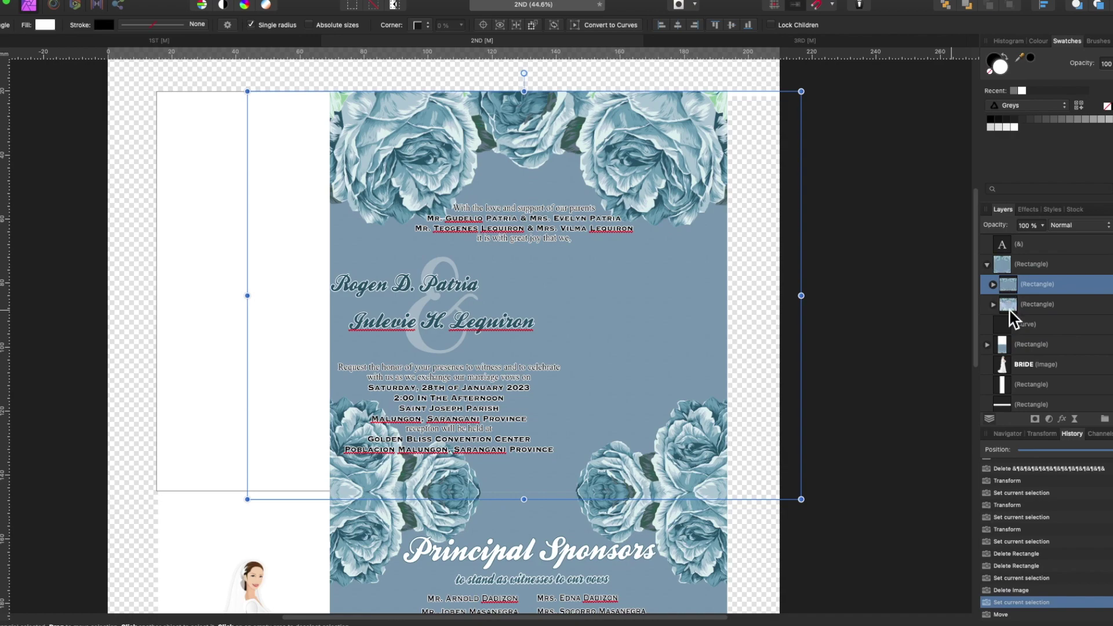
{"action": "left_click", "coordinate": [1002, 265]}
{"action": "left_click_drag", "start_coordinate": [1003, 266], "coordinate": [1002, 283]}
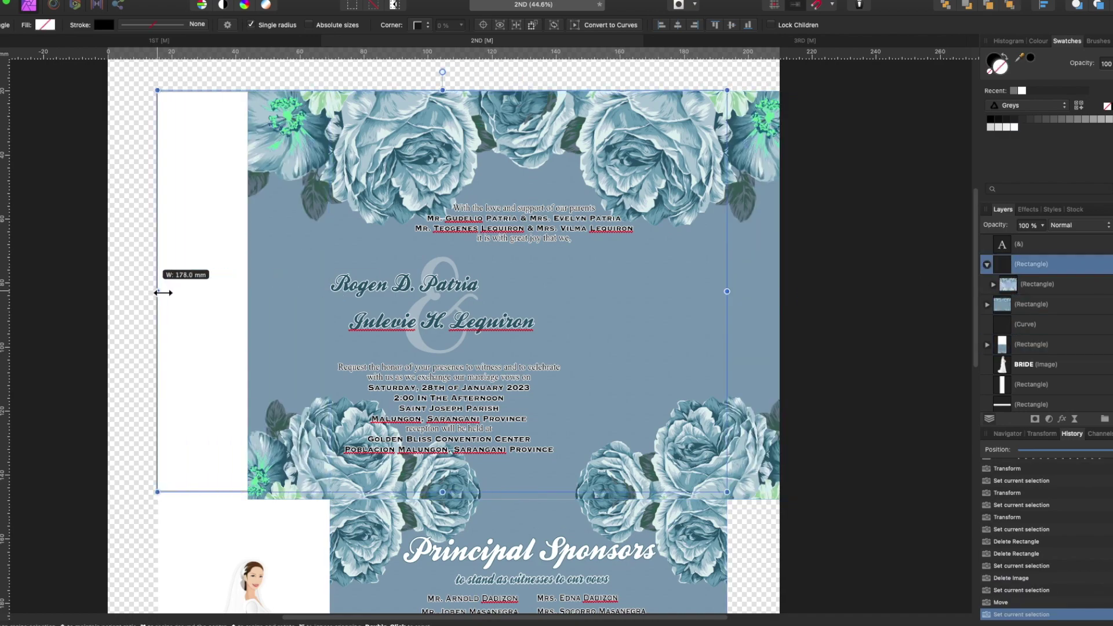
{"action": "left_click_drag", "start_coordinate": [163, 292], "coordinate": [157, 292]}
{"action": "scroll", "coordinate": [174, 293], "scroll_direction": "up", "scroll_amount": 2}
{"action": "scroll", "coordinate": [744, 276], "scroll_direction": "down", "scroll_amount": 3}
- Shift the background image left and nest it inside the upper rectangle group
{"action": "left_click", "coordinate": [1002, 303]}
{"action": "left_click", "coordinate": [1010, 404]}
{"action": "scroll", "coordinate": [796, 460], "scroll_direction": "down", "scroll_amount": 1}
{"action": "left_click_drag", "start_coordinate": [796, 461], "coordinate": [757, 460]}
{"action": "left_click_drag", "start_coordinate": [1011, 392], "coordinate": [1016, 273]}
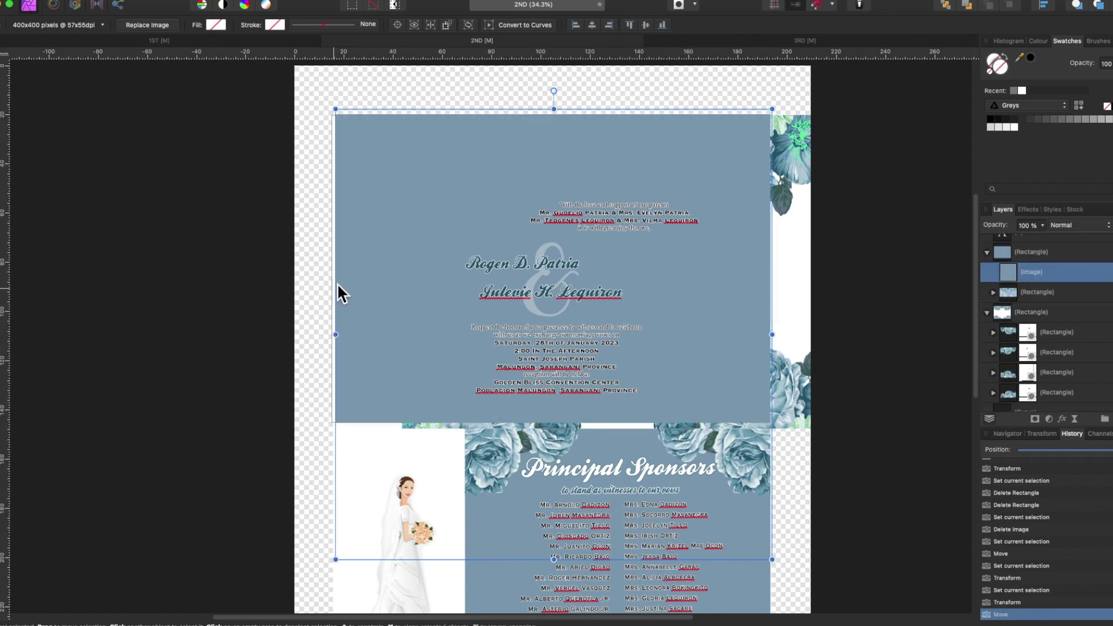
{"action": "scroll", "coordinate": [548, 510], "scroll_direction": "down", "scroll_amount": 1}
- Move the flower rectangles up the layer stack and hide the white rectangle
{"action": "left_click", "coordinate": [1045, 332]}
{"action": "left_click", "coordinate": [1014, 371], "text": "shift"}
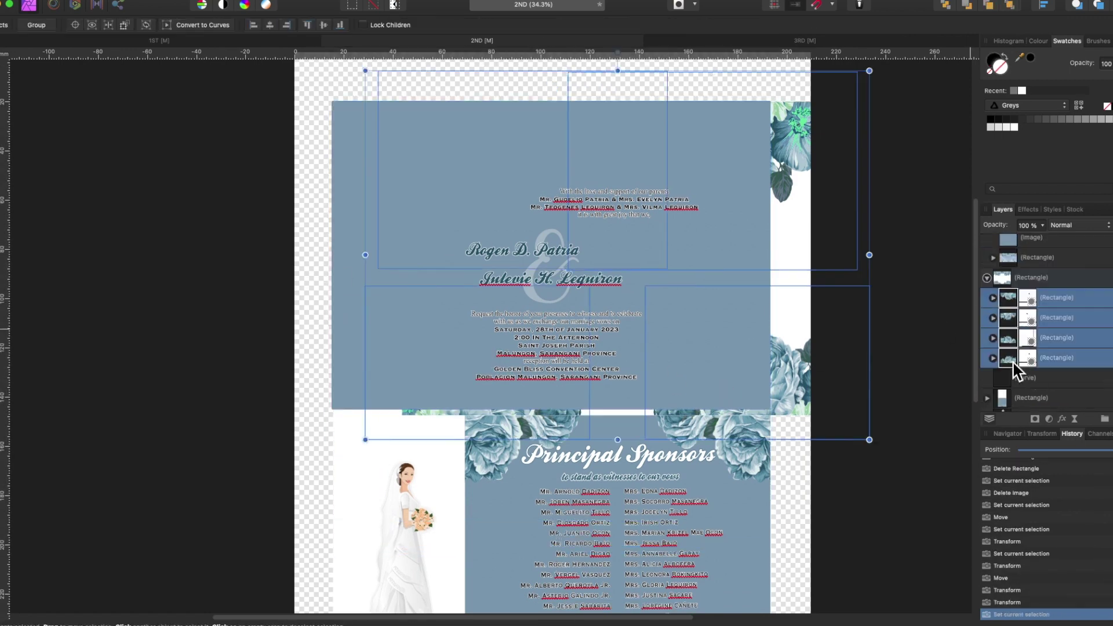
{"action": "left_click_drag", "start_coordinate": [1014, 371], "coordinate": [1020, 263]}
{"action": "left_click", "coordinate": [791, 410]}
{"action": "left_click", "coordinate": [1108, 384]}
{"action": "key", "text": "super+z"}
{"action": "key", "text": "super+z"}
{"action": "key", "text": "super+z"}
{"action": "key", "text": "super+z"}
{"action": "key", "text": "super+z"}
{"action": "key", "text": "super+z"}
{"action": "key", "text": "super+z"}
{"action": "key", "text": "super+z"}
{"action": "key", "text": "super+z"}
{"action": "key", "text": "super+z"}
{"action": "key", "text": "super+z"}
{"action": "key", "text": "super+z"}
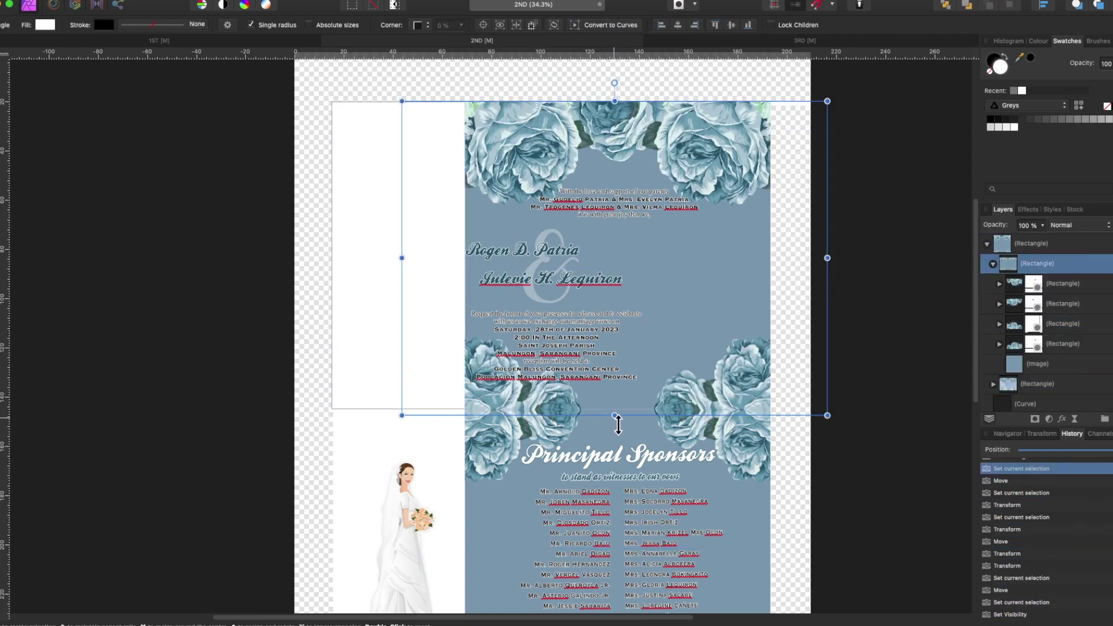
{"action": "key", "text": "super+shift+z"}
{"action": "key", "text": "super+shift+z"}
{"action": "key", "text": "super+shift+z"}
{"action": "key", "text": "super+shift+z"}
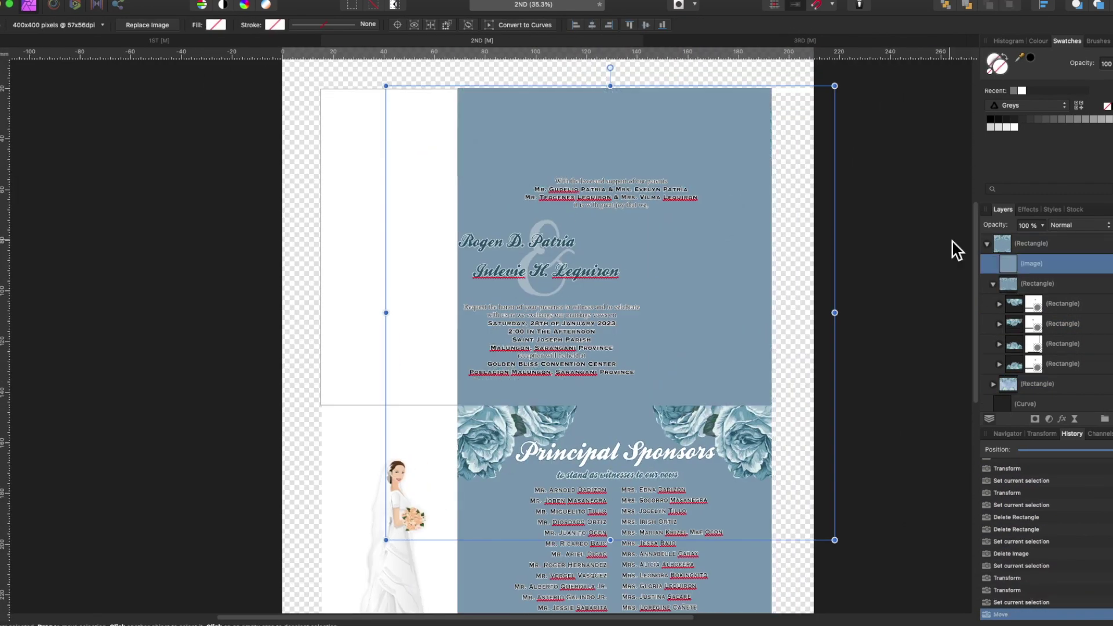
- Restack the top flower rectangle below the image and widen the image to the left
{"action": "left_click_drag", "start_coordinate": [1008, 259], "coordinate": [994, 394]}
{"action": "left_click", "coordinate": [1007, 281]}
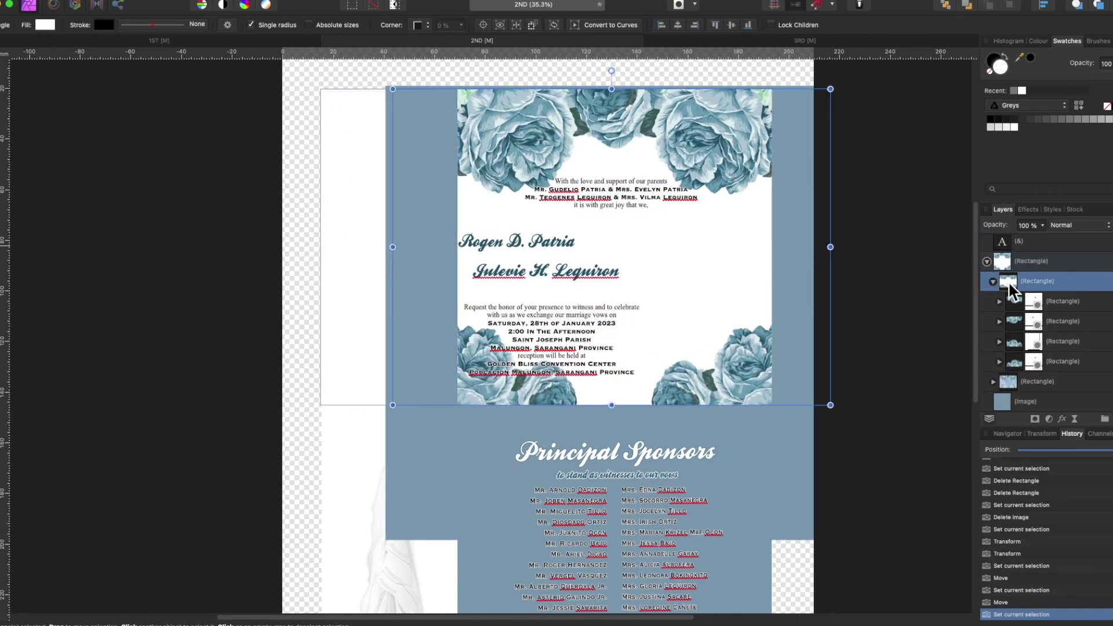
{"action": "left_click", "coordinate": [467, 257]}
{"action": "mouse_move", "coordinate": [1000, 280]}
{"action": "left_mouse_down"}
{"action": "mouse_move", "coordinate": [1009, 329]}
{"action": "mouse_move", "coordinate": [1011, 262]}
{"action": "left_mouse_up"}
{"action": "scroll", "coordinate": [412, 381], "scroll_direction": "up", "scroll_amount": 5}
{"action": "scroll", "coordinate": [410, 380], "scroll_direction": "down", "scroll_amount": 4}
{"action": "left_click_drag", "start_coordinate": [368, 297], "coordinate": [287, 297]}
- Bring a flower strip above the blue card, reposition it, and remove its fill
{"action": "left_click_drag", "start_coordinate": [1011, 321], "coordinate": [997, 284]}
{"action": "left_click_drag", "start_coordinate": [885, 324], "coordinate": [813, 410]}
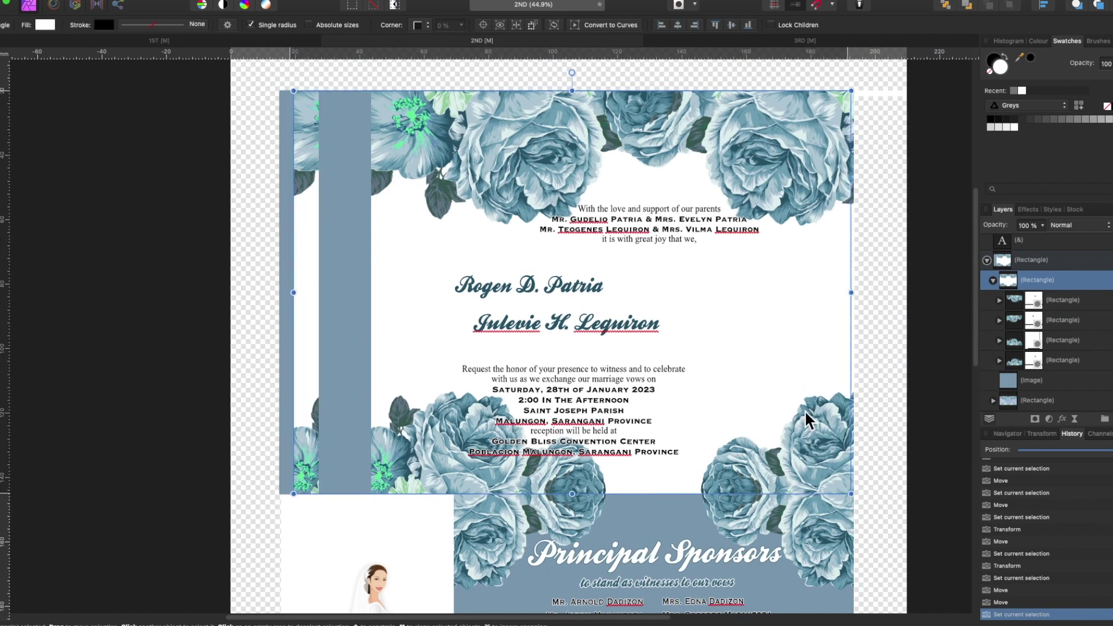
{"action": "left_click", "coordinate": [991, 72]}
{"action": "left_click_drag", "start_coordinate": [1014, 299], "coordinate": [1008, 281]}
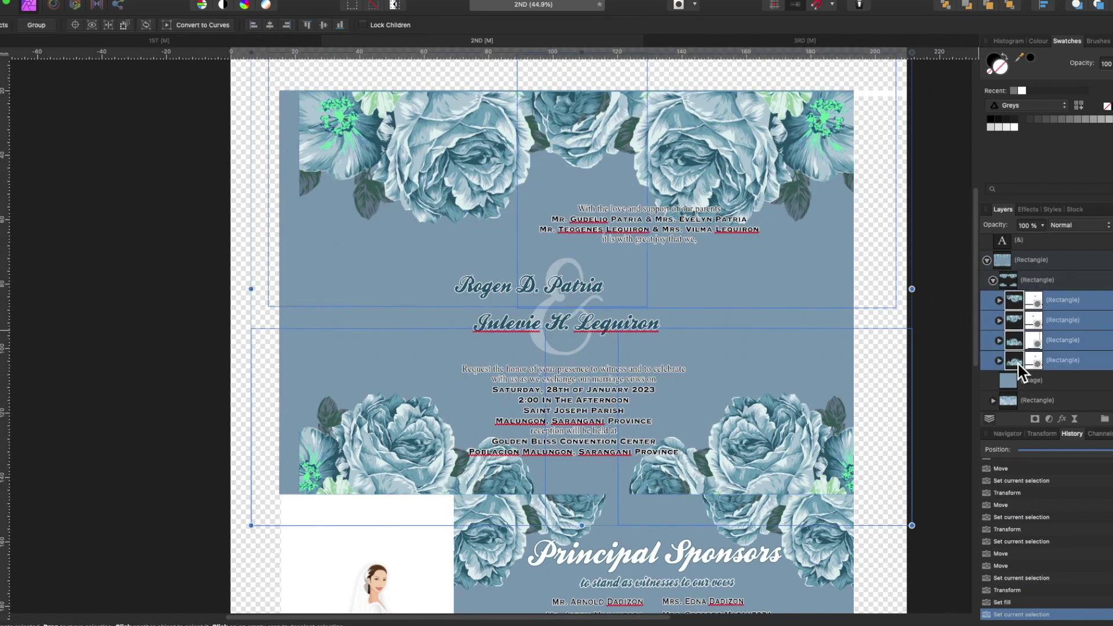
- Delete the duplicate lower flower strip and the extra flower rectangles
{"action": "left_click", "coordinate": [849, 404]}
{"action": "scroll", "coordinate": [860, 441], "scroll_direction": "up", "scroll_amount": 5}
{"action": "key", "text": "Delete"}
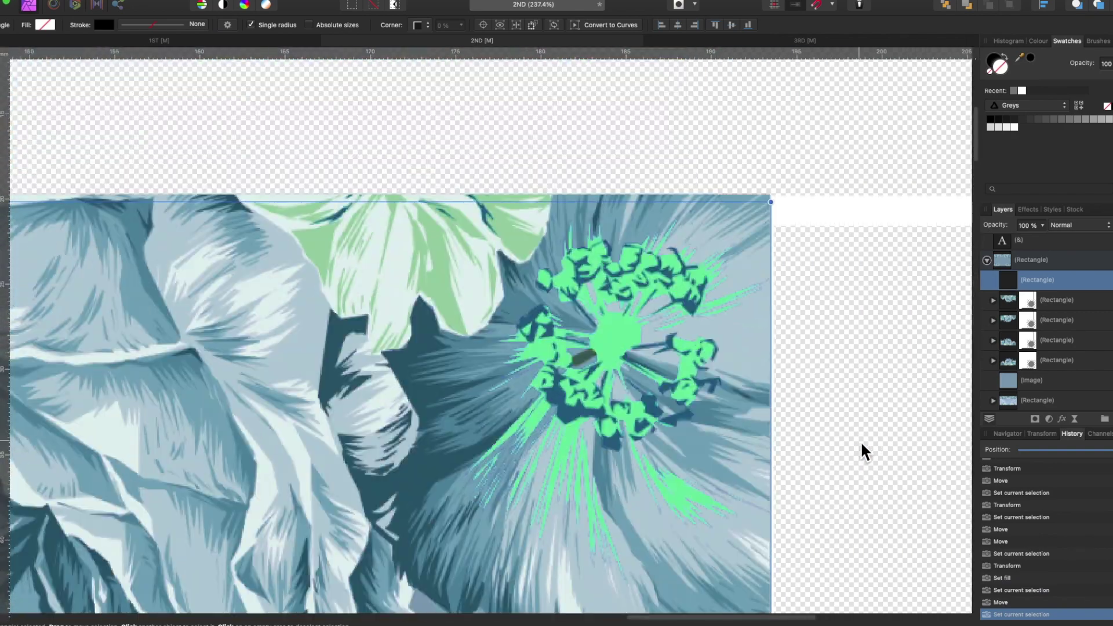
{"action": "scroll", "coordinate": [514, 427], "scroll_direction": "down", "scroll_amount": 5}
{"action": "scroll", "coordinate": [660, 476], "scroll_direction": "down", "scroll_amount": 4}
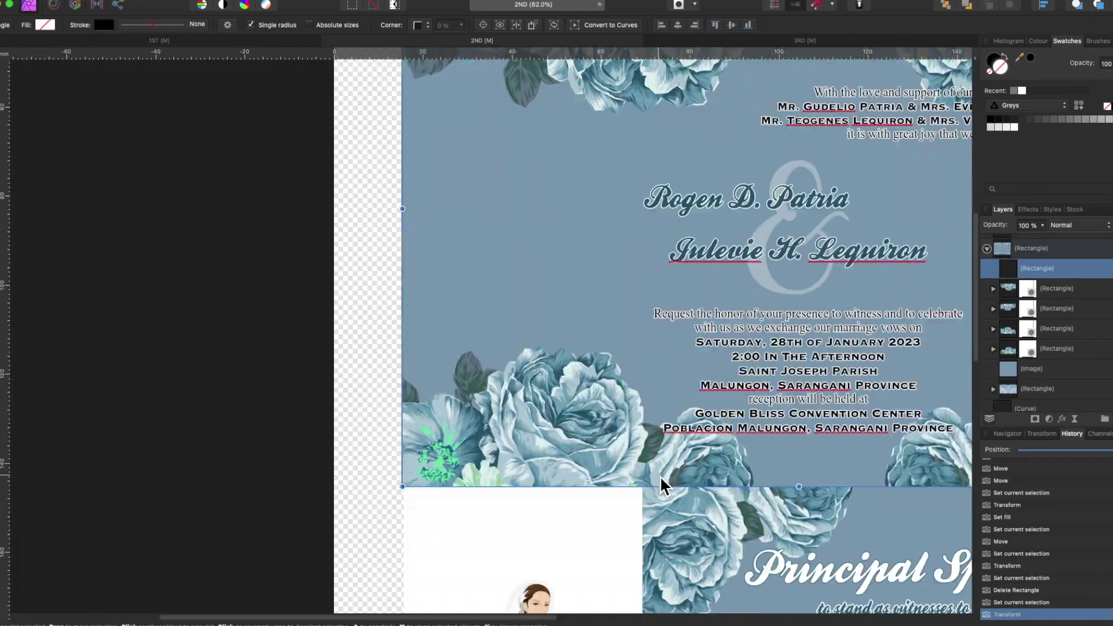
{"action": "key", "text": "Delete"}
{"action": "key", "text": "Delete"}
- Paste a copy of the flower strip, Flip Vertical it, and fit it along the card's top
{"action": "left_click", "coordinate": [1083, 335]}
{"action": "key", "text": "super+v"}
{"action": "right_click", "coordinate": [659, 504]}
{"action": "left_click", "coordinate": [823, 516]}
{"action": "left_click_drag", "start_coordinate": [836, 551], "coordinate": [836, 359]}
{"action": "scroll", "coordinate": [836, 360], "scroll_direction": "up", "scroll_amount": 5}
{"action": "scroll", "coordinate": [836, 360], "scroll_direction": "right", "scroll_amount": 5}
{"action": "left_click_drag", "start_coordinate": [791, 197], "coordinate": [784, 186]}
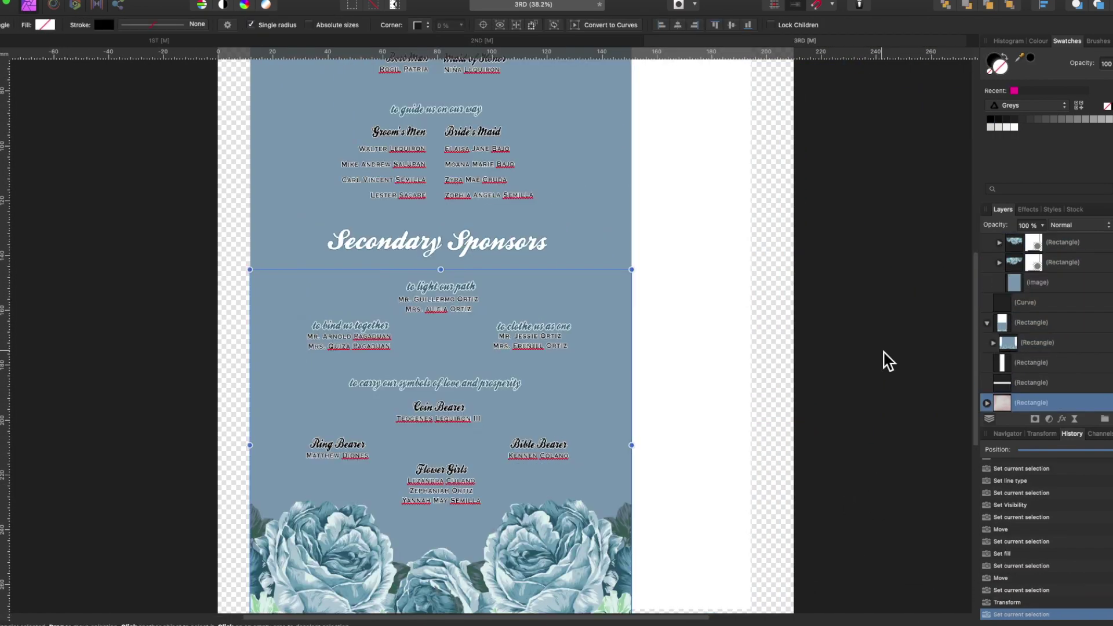
{"action": "scroll", "coordinate": [881, 360], "scroll_direction": "down", "scroll_amount": 3}
{"action": "scroll", "coordinate": [886, 418], "scroll_direction": "up", "scroll_amount": 4}
- Adjust the bottom edge of the Secondary Sponsors background rectangle
{"action": "left_click", "coordinate": [1077, 347]}
{"action": "left_click_drag", "start_coordinate": [361, 381], "coordinate": [365, 371]}
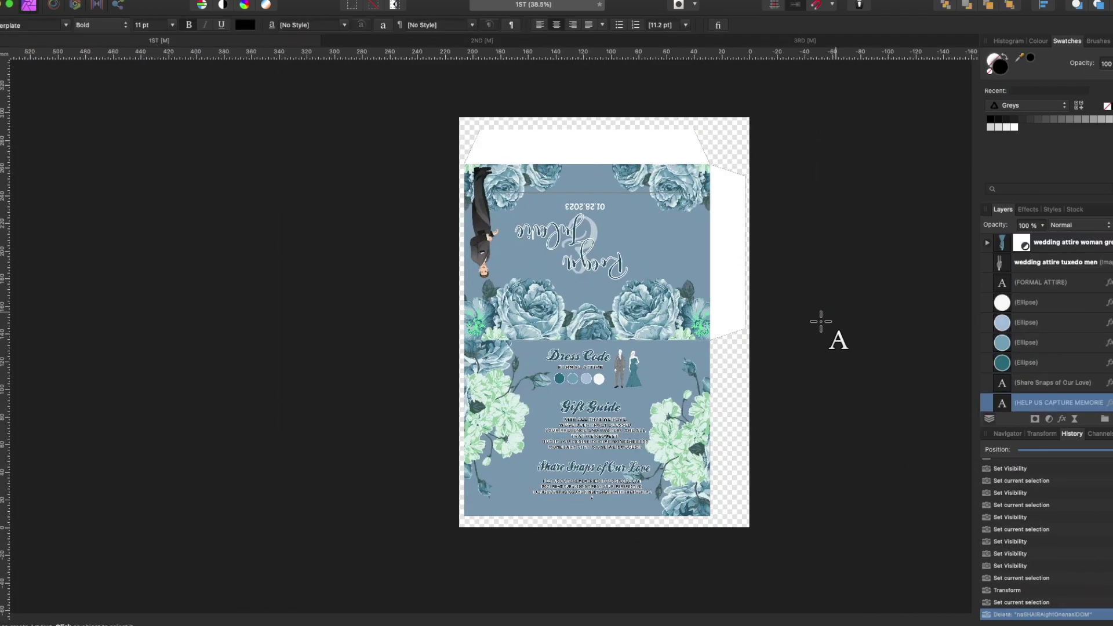
{"action": "right_click", "coordinate": [706, 210]}
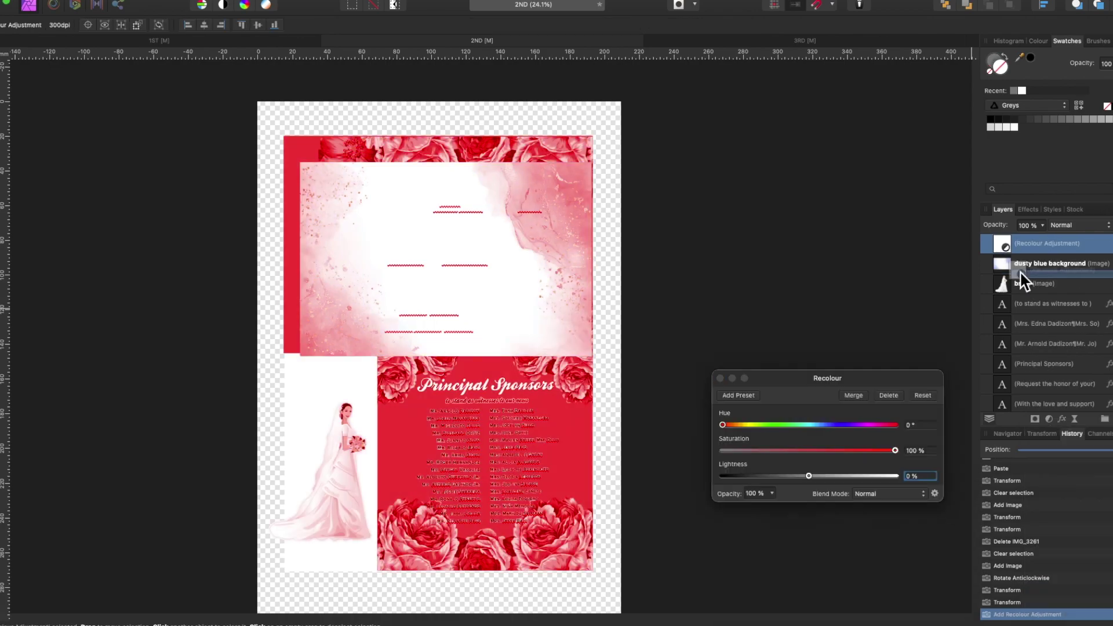
- Recolour the watercolour background to hue 202.7° and enlarge it toward the bottom-left
{"action": "left_click_drag", "start_coordinate": [1019, 280], "coordinate": [1001, 244]}
{"action": "type", "text": "202.7"}
{"action": "key", "text": "Tab"}
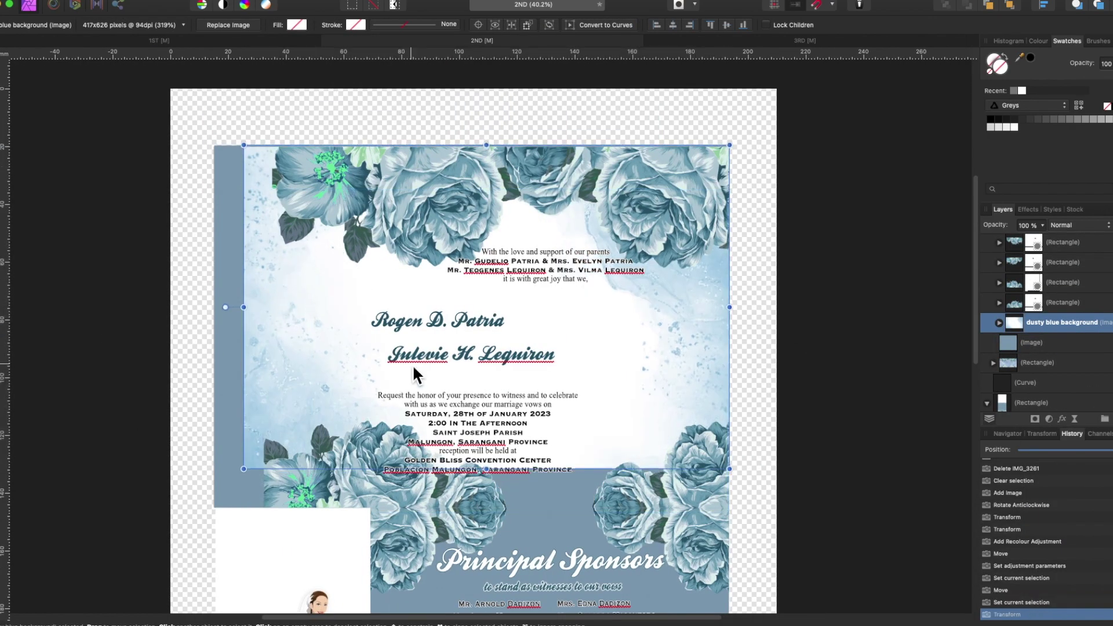
{"action": "scroll", "coordinate": [412, 364], "scroll_direction": "up", "scroll_amount": 5}
{"action": "scroll", "coordinate": [398, 404], "scroll_direction": "down", "scroll_amount": 3}
{"action": "left_click_drag", "start_coordinate": [243, 468], "coordinate": [214, 488]}
{"action": "scroll", "coordinate": [576, 375], "scroll_direction": "down", "scroll_amount": 4}
{"action": "left_click_drag", "start_coordinate": [540, 361], "coordinate": [543, 385]}
{"action": "scroll", "coordinate": [617, 398], "scroll_direction": "down", "scroll_amount": 2}
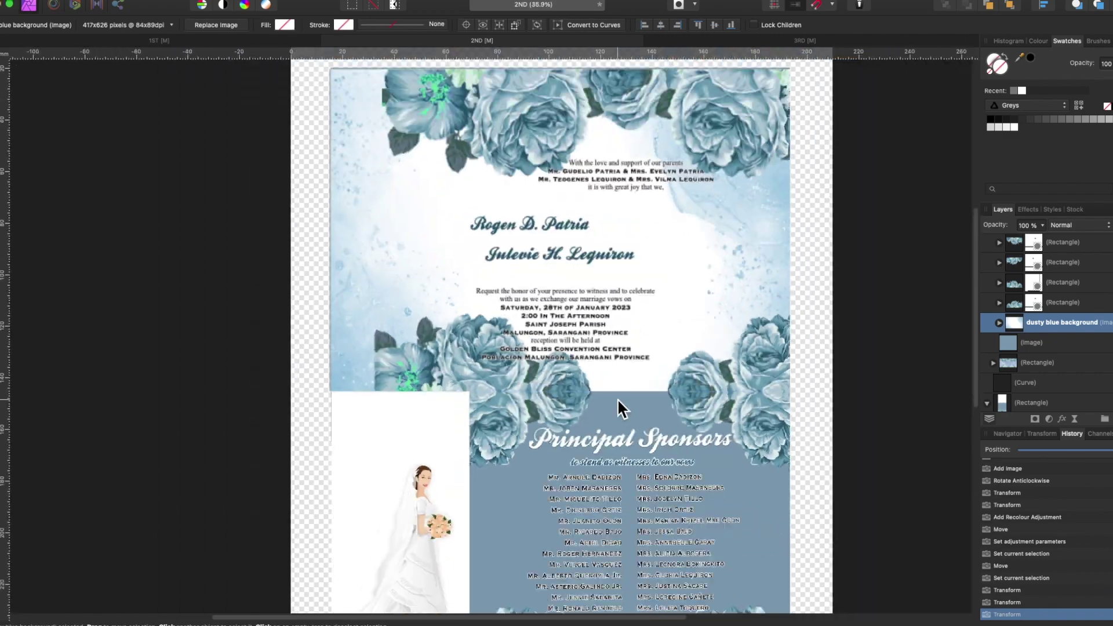
- Paste a copy of the blue background, move it down, and flip it vertically
{"action": "left_click", "coordinate": [1014, 326]}
{"action": "key", "text": "ctrl+v"}
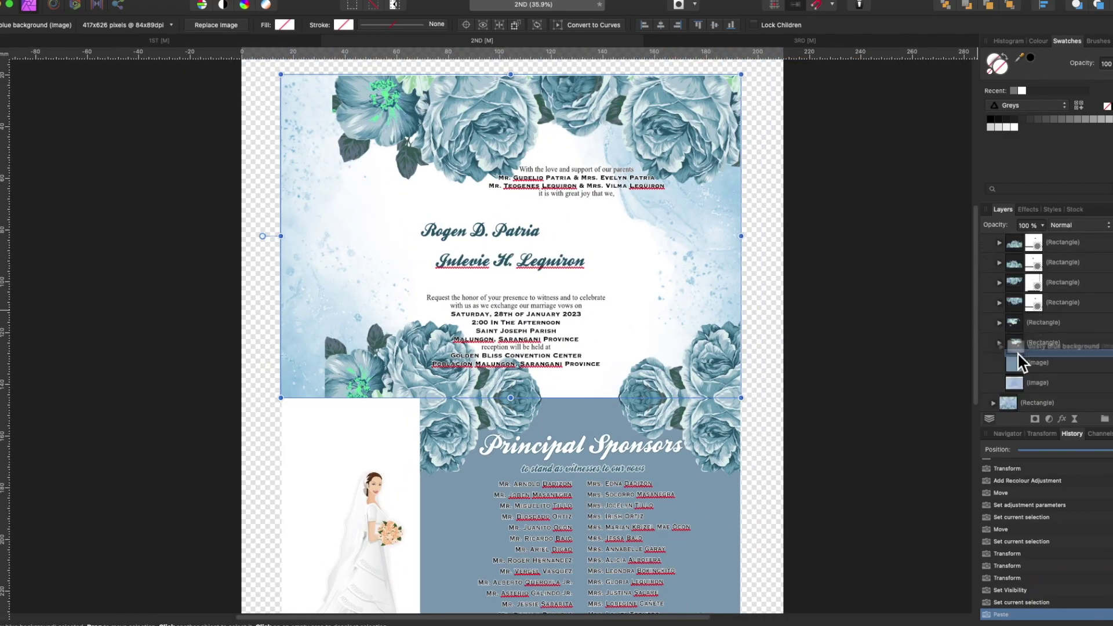
{"action": "left_click_drag", "start_coordinate": [719, 174], "coordinate": [719, 423]}
{"action": "scroll", "coordinate": [776, 421], "scroll_direction": "down", "scroll_amount": 2}
{"action": "scroll", "coordinate": [695, 453], "scroll_direction": "up", "scroll_amount": 3}
{"action": "key", "text": "ctrl+shift+v"}
{"action": "scroll", "coordinate": [672, 269], "scroll_direction": "up", "scroll_amount": 4}
{"action": "scroll", "coordinate": [773, 355], "scroll_direction": "down", "scroll_amount": 4}
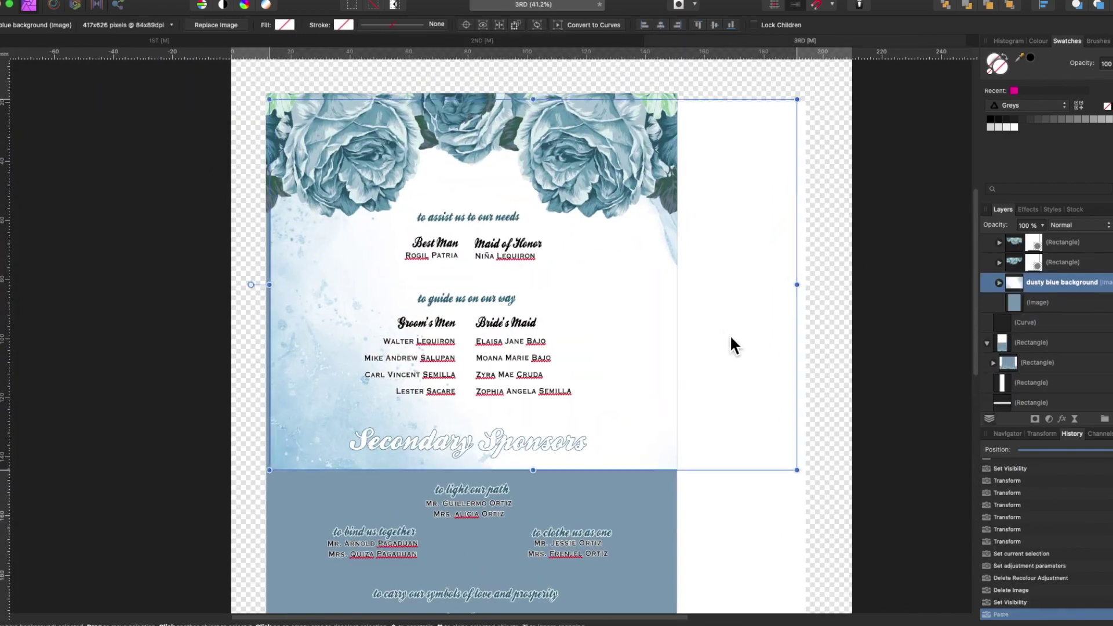
{"action": "scroll", "coordinate": [729, 335], "scroll_direction": "up", "scroll_amount": 3}
- Restack the image, divider and dusty blue background layers on the 3RD panel
{"action": "left_click", "coordinate": [1017, 301]}
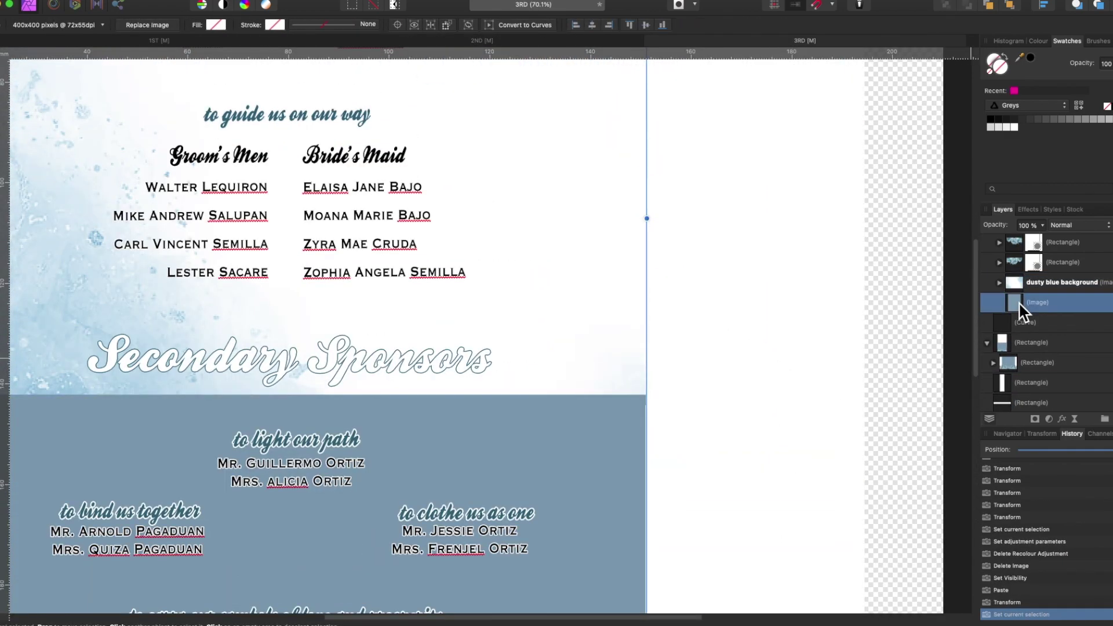
{"action": "left_click_drag", "start_coordinate": [995, 360], "coordinate": [991, 336]}
{"action": "left_click", "coordinate": [1060, 348]}
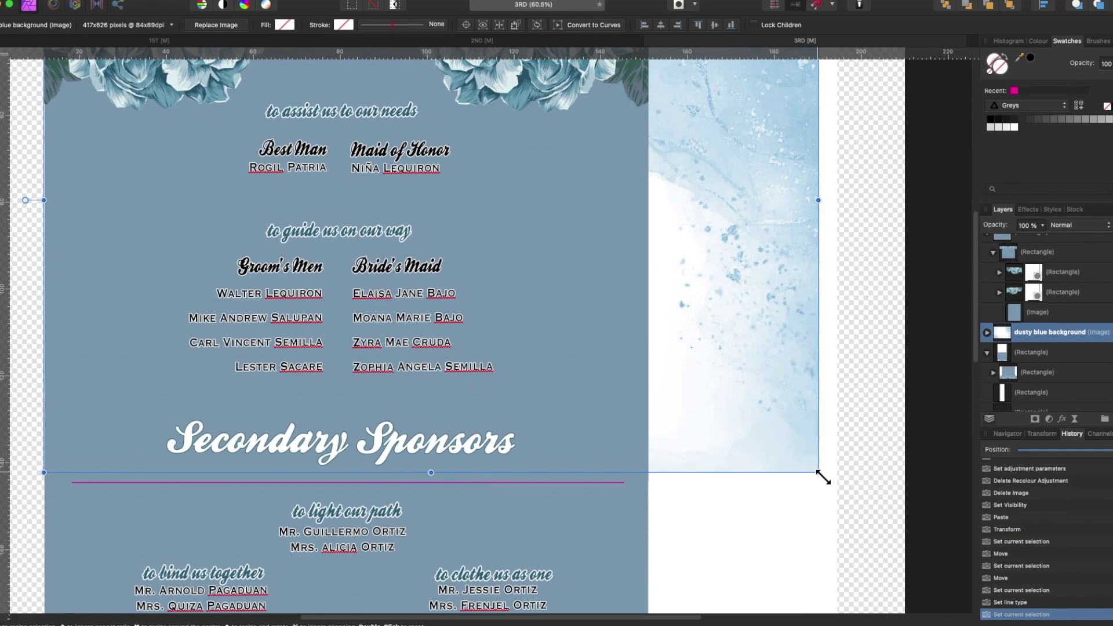
{"action": "scroll", "coordinate": [790, 513], "scroll_direction": "down", "scroll_amount": 3}
{"action": "scroll", "coordinate": [970, 302], "scroll_direction": "up", "scroll_amount": 5}
{"action": "left_click_drag", "start_coordinate": [1014, 332], "coordinate": [1016, 297]}
{"action": "left_click", "coordinate": [1014, 359]}
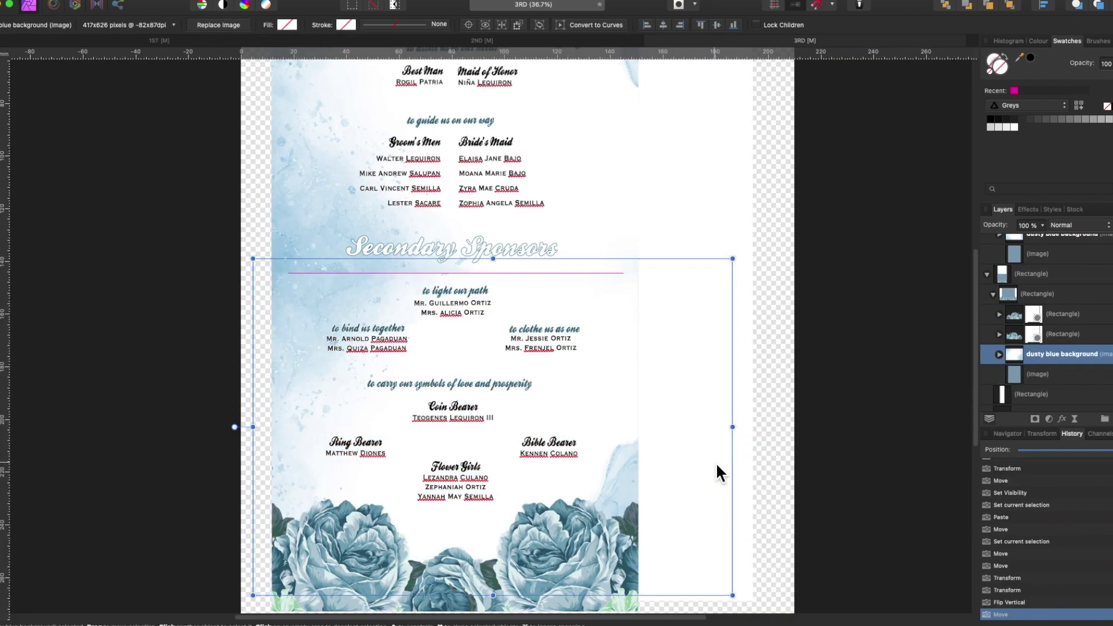
{"action": "scroll", "coordinate": [715, 461], "scroll_direction": "down", "scroll_amount": 3}
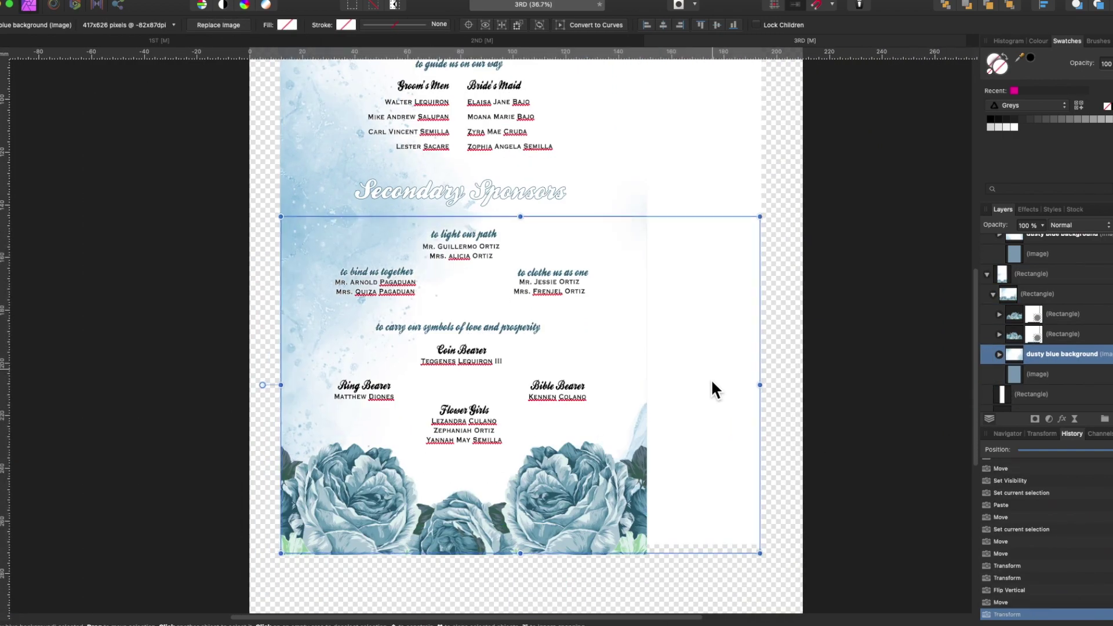
{"action": "scroll", "coordinate": [710, 378], "scroll_direction": "up", "scroll_amount": 3}
- Toggle the visibility of two layers in the nested rectangle group
{"action": "left_click", "coordinate": [243, 241]}
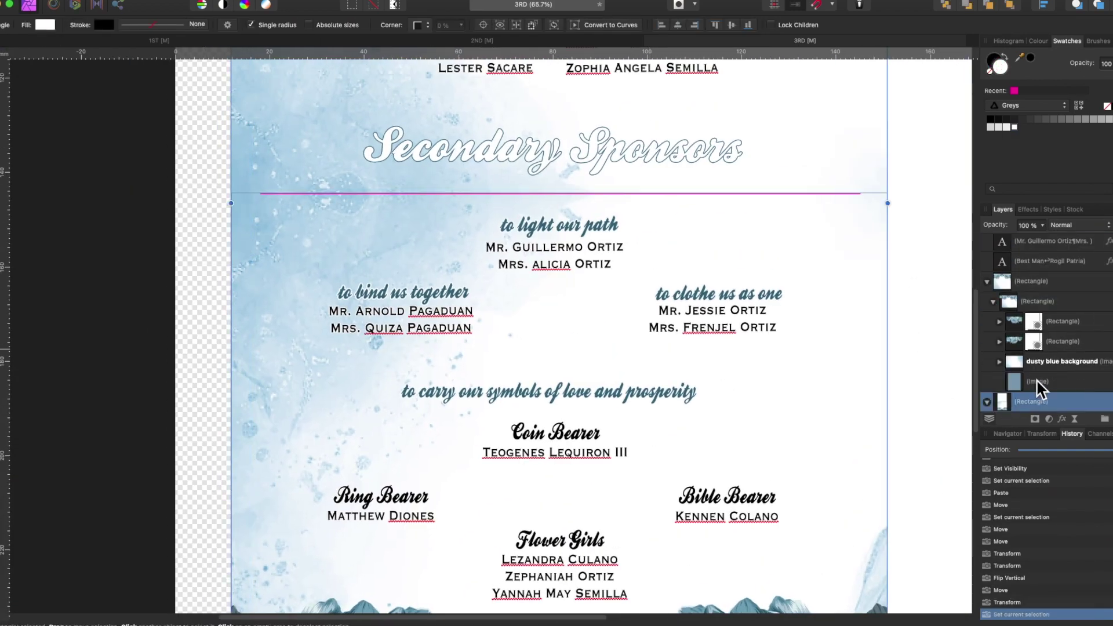
{"action": "left_click", "coordinate": [1101, 387]}
{"action": "left_click", "coordinate": [1101, 408]}
{"action": "scroll", "coordinate": [251, 231], "scroll_direction": "up", "scroll_amount": 2}
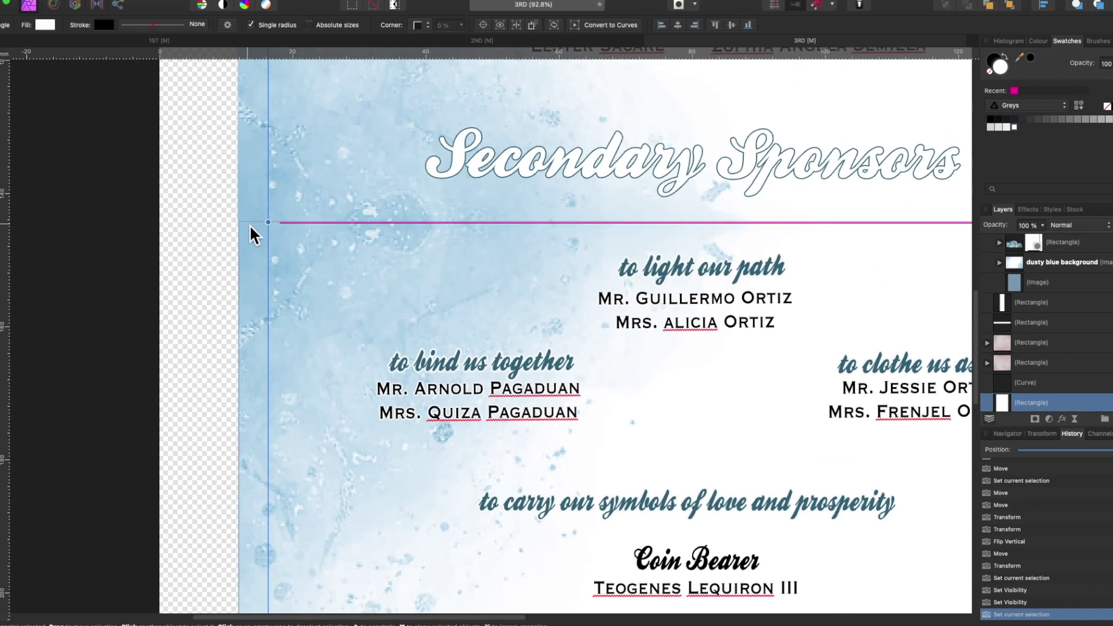
- Change the stroke line style of the divider rectangle
{"action": "left_click", "coordinate": [255, 224]}
{"action": "scroll", "coordinate": [506, 370], "scroll_direction": "down", "scroll_amount": 3}
{"action": "scroll", "coordinate": [784, 236], "scroll_direction": "up", "scroll_amount": 3}
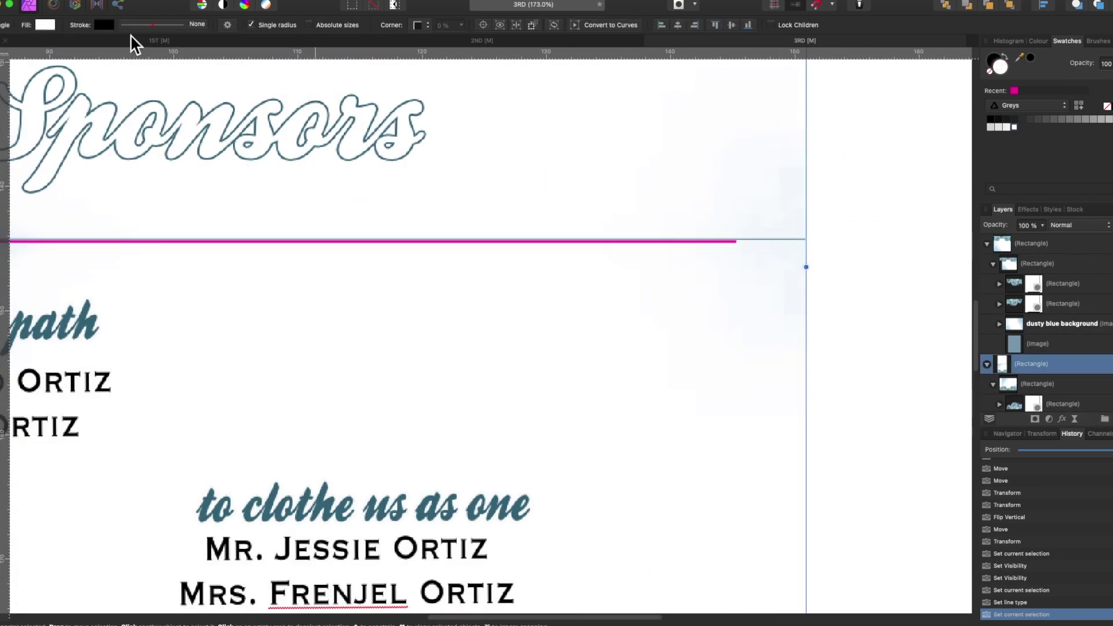
{"action": "left_click", "coordinate": [150, 24]}
{"action": "scroll", "coordinate": [718, 371], "scroll_direction": "down", "scroll_amount": 2}
{"action": "scroll", "coordinate": [719, 371], "scroll_direction": "down", "scroll_amount": 4}
{"action": "left_click", "coordinate": [1068, 367]}
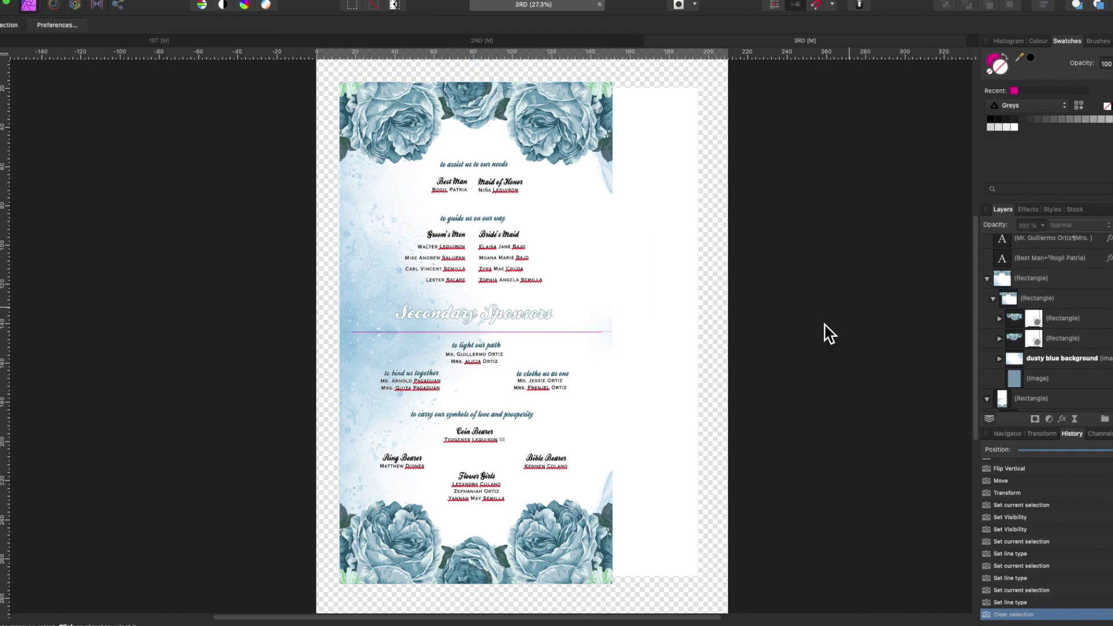
- Delete the leftover pink pngtree rose images
{"action": "left_click", "coordinate": [1090, 313]}
{"action": "left_click", "coordinate": [1093, 330]}
{"action": "key", "text": "Delete"}
{"action": "key", "text": "Delete"}
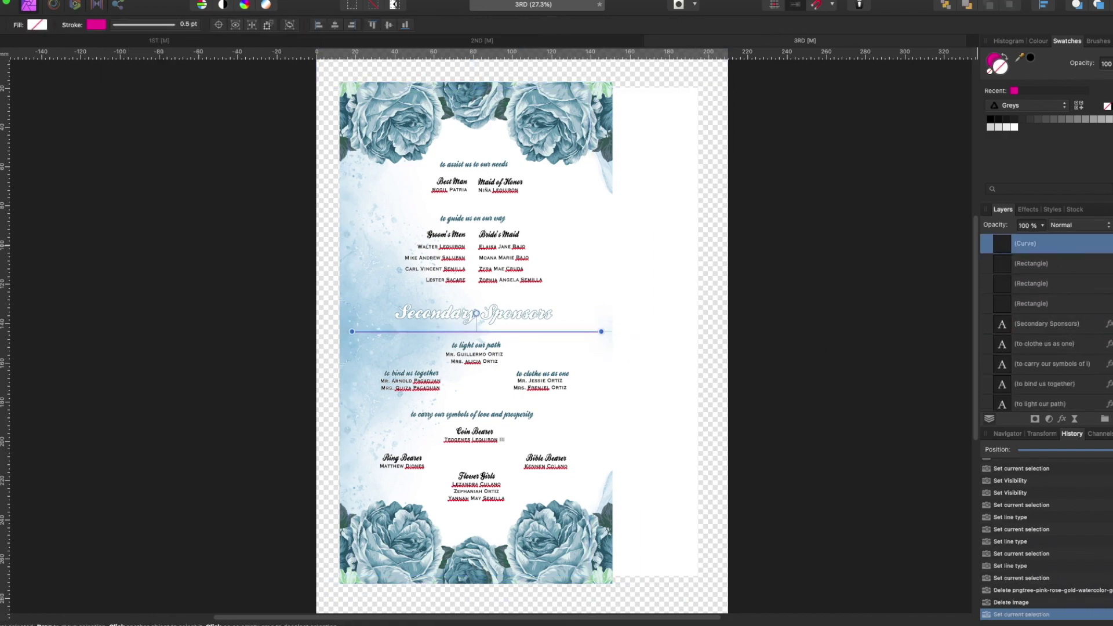
- Regroup the dusty blue background by moving it out of and back into its group
{"action": "left_click", "coordinate": [987, 335]}
{"action": "scroll", "coordinate": [807, 398], "scroll_direction": "up", "scroll_amount": 10}
{"action": "left_click", "coordinate": [385, 355]}
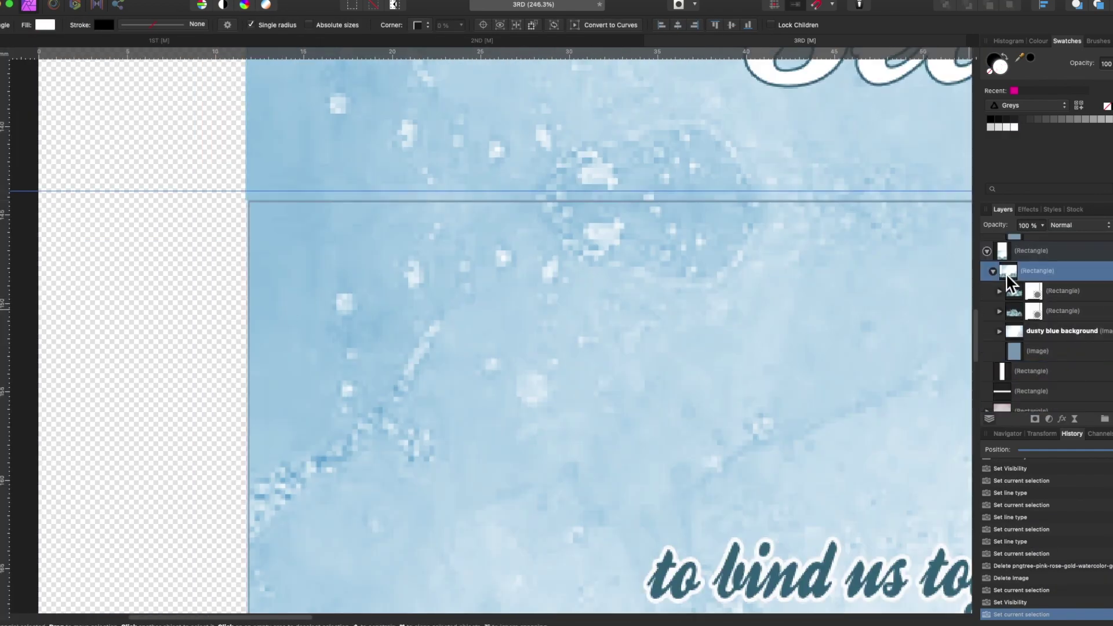
{"action": "left_click", "coordinate": [1010, 268]}
{"action": "left_click_drag", "start_coordinate": [1010, 269], "coordinate": [1003, 252]}
{"action": "left_click", "coordinate": [990, 332]}
{"action": "left_click_drag", "start_coordinate": [990, 332], "coordinate": [1027, 286]}
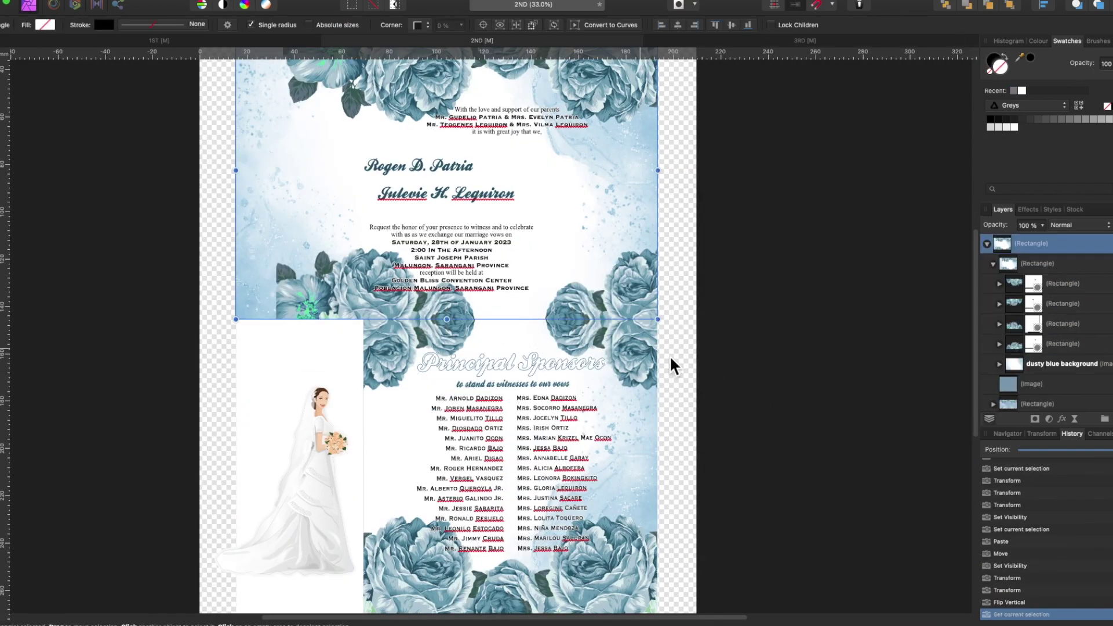
- Select the rose rectangle layers and move them lower in the layer stack
{"action": "scroll", "coordinate": [458, 271], "scroll_direction": "down", "scroll_amount": 5}
{"action": "scroll", "coordinate": [452, 199], "scroll_direction": "up", "scroll_amount": 8}
{"action": "scroll", "coordinate": [399, 234], "scroll_direction": "down", "scroll_amount": 6}
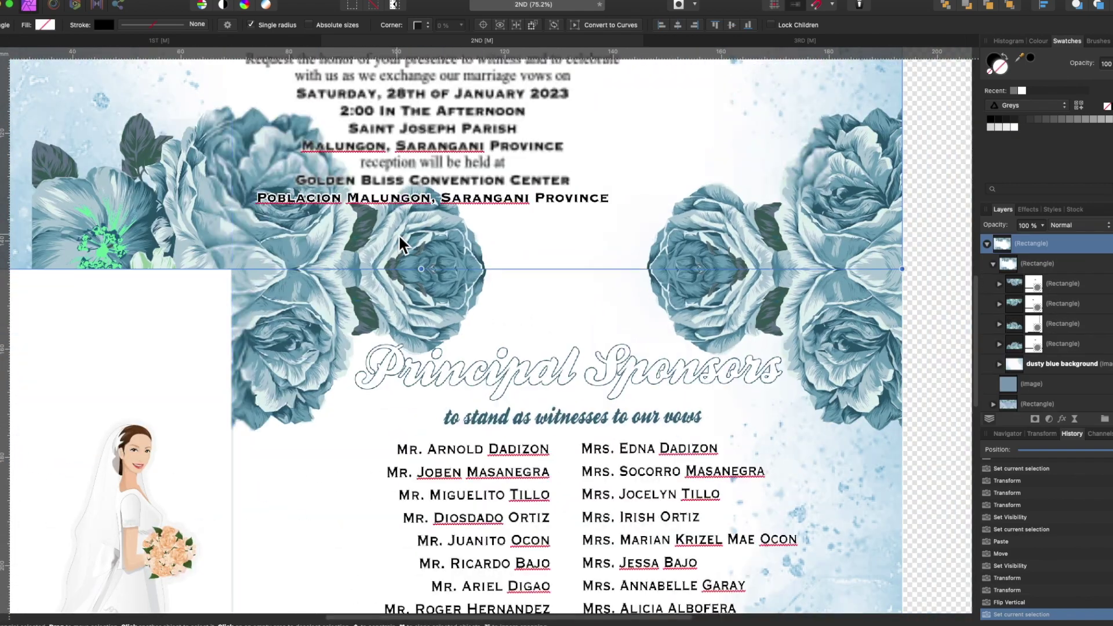
{"action": "left_click", "coordinate": [1068, 266]}
{"action": "left_click", "coordinate": [471, 175]}
{"action": "scroll", "coordinate": [1043, 347], "scroll_direction": "down", "scroll_amount": 3}
{"action": "left_click", "coordinate": [1078, 354]}
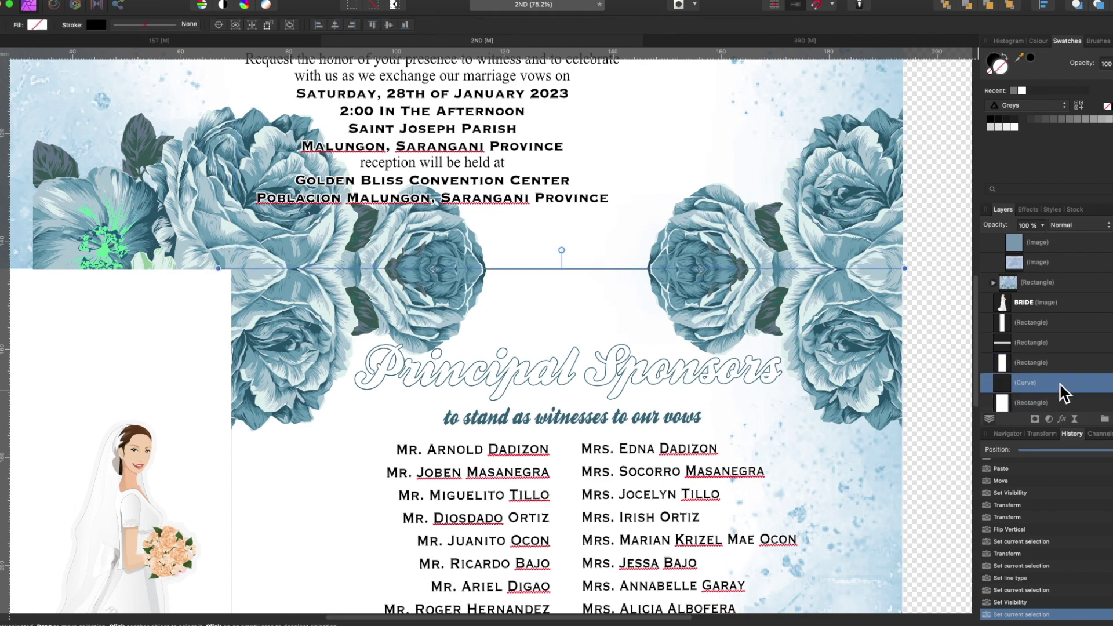
{"action": "left_click", "coordinate": [616, 272]}
{"action": "left_click", "coordinate": [997, 378], "text": "shift"}
{"action": "left_click_drag", "start_coordinate": [1000, 382], "coordinate": [1020, 404]}
- Collapse the nested group, fit the invitation in view, and bring the wedding photo in
{"action": "scroll", "coordinate": [838, 323], "scroll_direction": "up", "scroll_amount": 5}
{"action": "left_click", "coordinate": [992, 297]}
{"action": "left_click", "coordinate": [1023, 336]}
{"action": "key", "text": "super+0"}
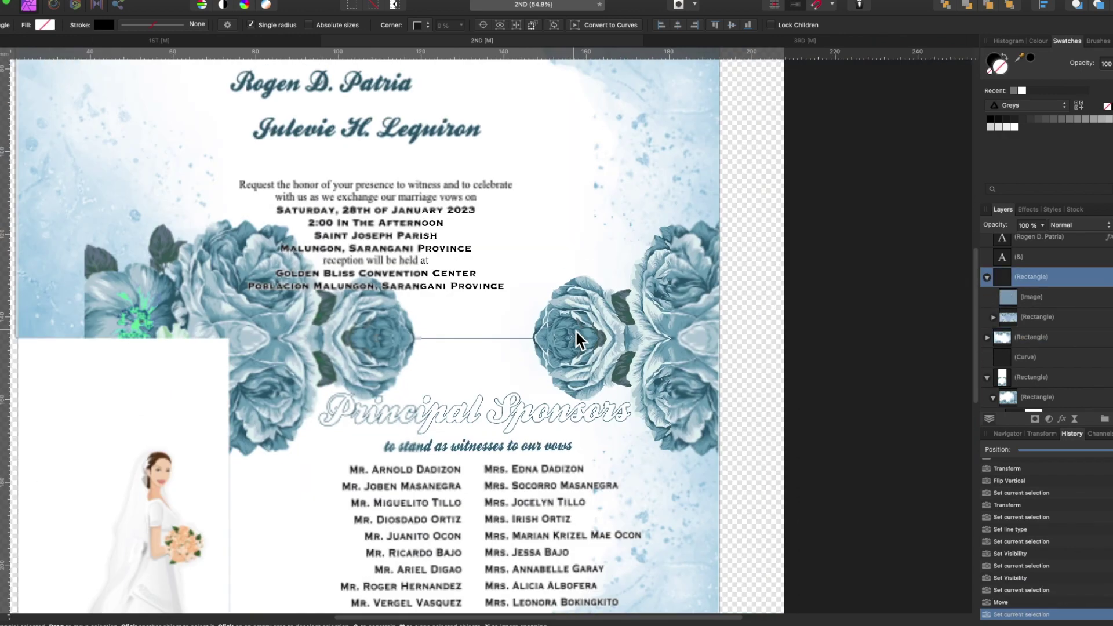
{"action": "left_click", "coordinate": [983, 355]}
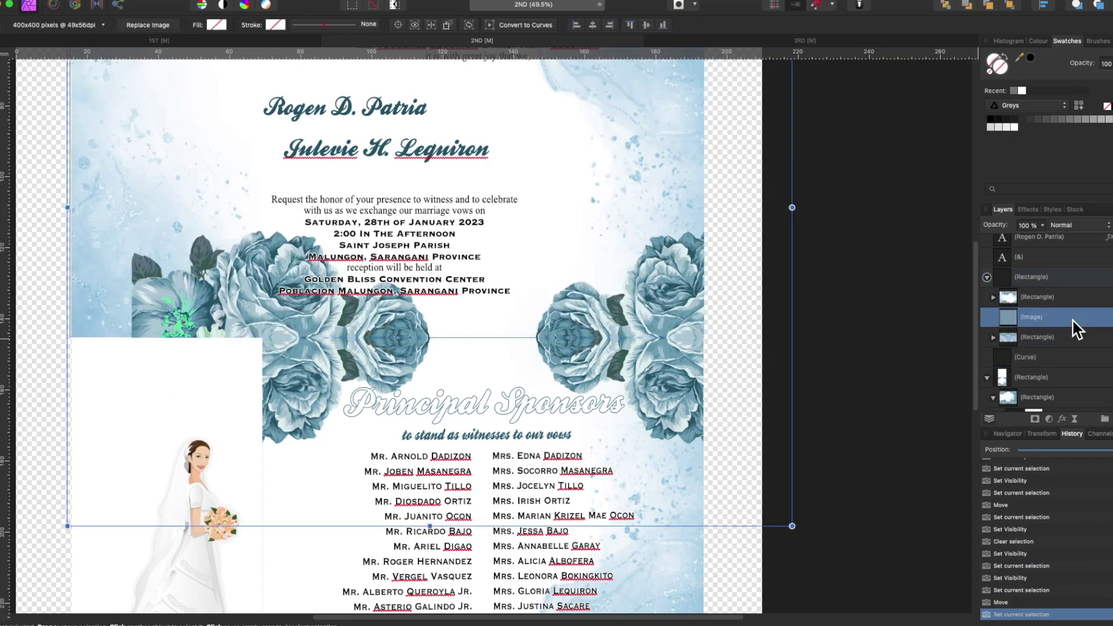
{"action": "scroll", "coordinate": [902, 415], "scroll_direction": "down", "scroll_amount": 3}
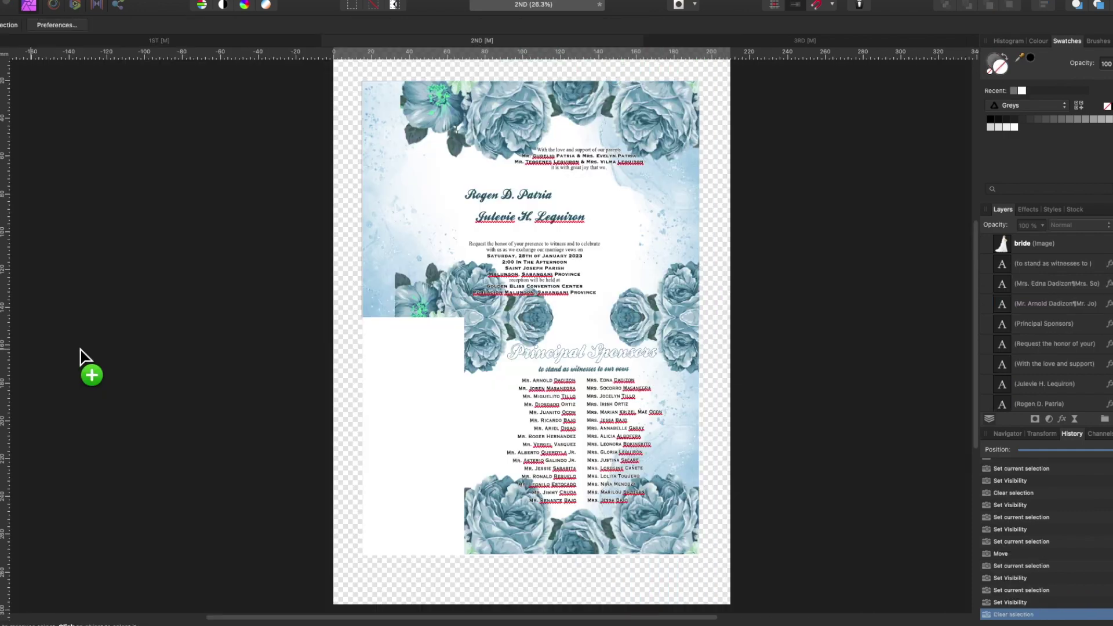
{"action": "left_click_drag", "start_coordinate": [81, 356], "coordinate": [653, 362]}
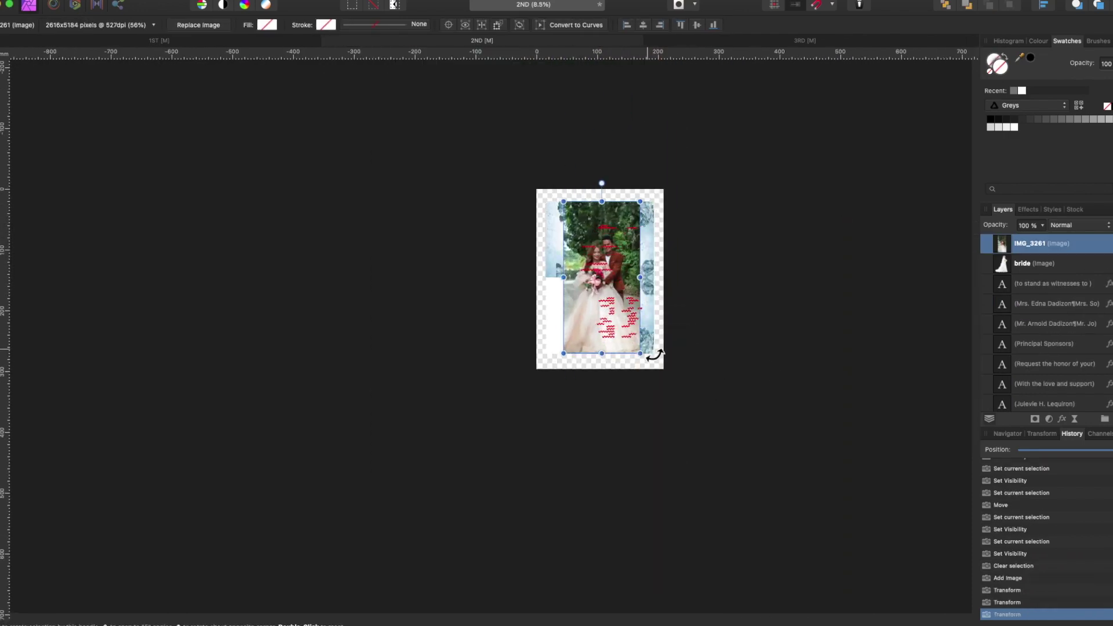
- Feather the couple photo's edges by refining a select-all, inverting it and deleting the outer pixels
{"action": "scroll", "coordinate": [653, 363], "scroll_direction": "up", "scroll_amount": 2}
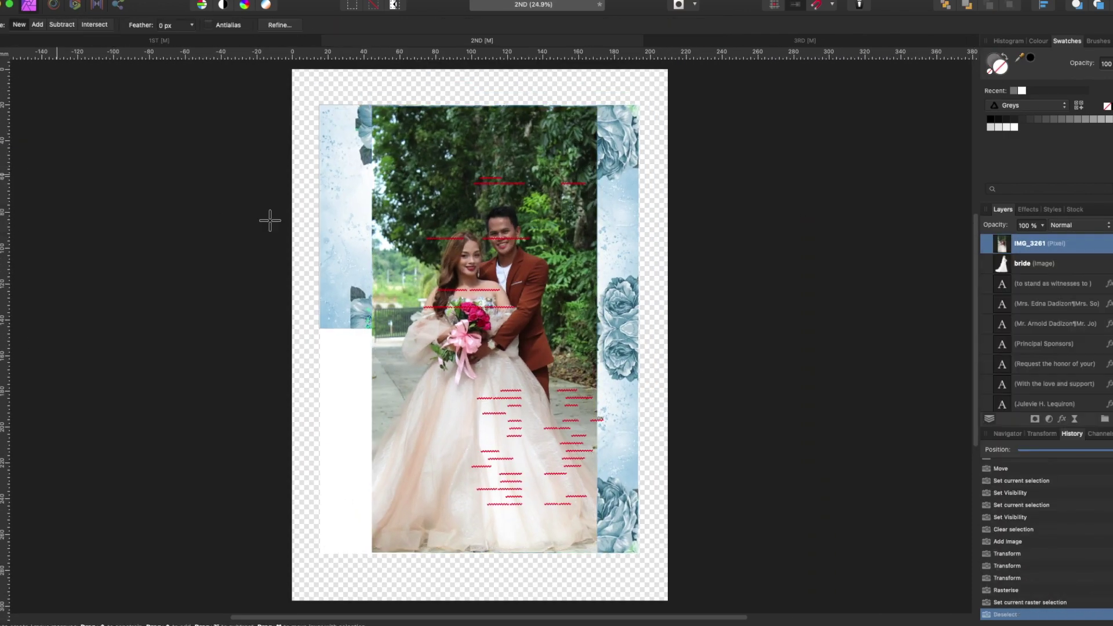
{"action": "key", "text": "alt+super+r"}
{"action": "left_click_drag", "start_coordinate": [774, 451], "coordinate": [914, 464]}
{"action": "left_click", "coordinate": [939, 591]}
{"action": "left_click", "coordinate": [258, 1]}
{"action": "left_click", "coordinate": [258, 41]}
{"action": "key", "text": "Delete"}
{"action": "key", "text": "super+d"}
- Add a Brightness/Contrast adjustment that brightens the photo and raises its contrast
{"action": "left_click", "coordinate": [1048, 419]}
{"action": "left_click", "coordinate": [1038, 442]}
{"action": "left_click_drag", "start_coordinate": [806, 436], "coordinate": [827, 440]}
{"action": "left_click_drag", "start_coordinate": [1043, 243], "coordinate": [1018, 280]}
{"action": "left_click", "coordinate": [1043, 243]}
- Shrink the photo toward the upper right and nest it in the background group behind the roses
{"action": "left_click_drag", "start_coordinate": [379, 558], "coordinate": [636, 400]}
{"action": "scroll", "coordinate": [636, 400], "scroll_direction": "up", "scroll_amount": 3}
{"action": "left_click_drag", "start_coordinate": [1008, 300], "coordinate": [1018, 269]}
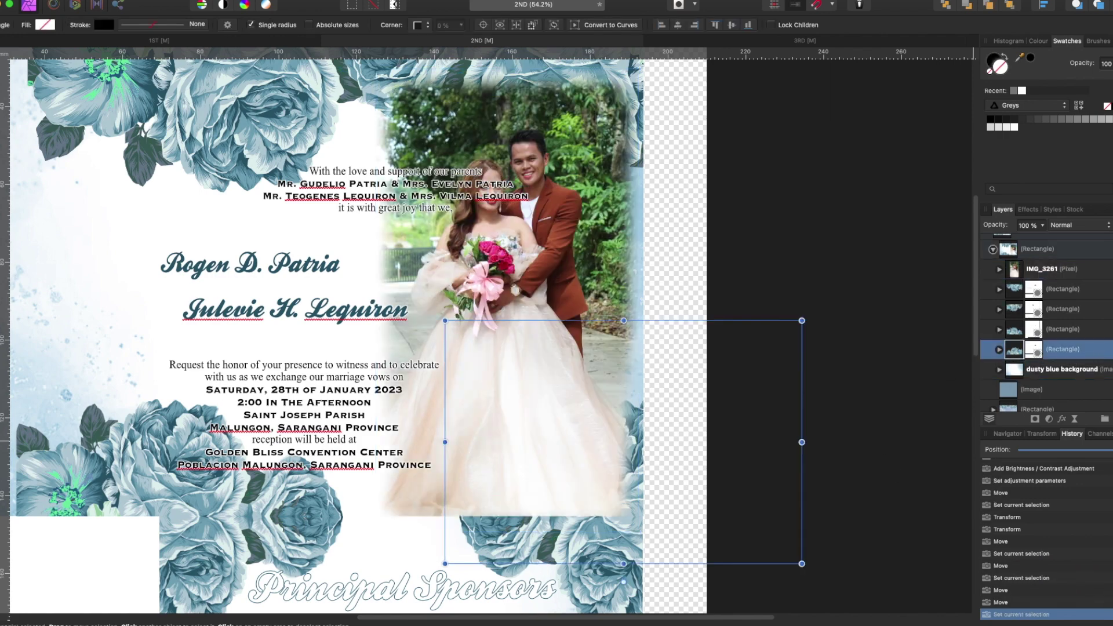
{"action": "scroll", "coordinate": [602, 426], "scroll_direction": "up", "scroll_amount": 2}
{"action": "key", "text": "super+bracketleft"}
{"action": "scroll", "coordinate": [660, 423], "scroll_direction": "down", "scroll_amount": 2}
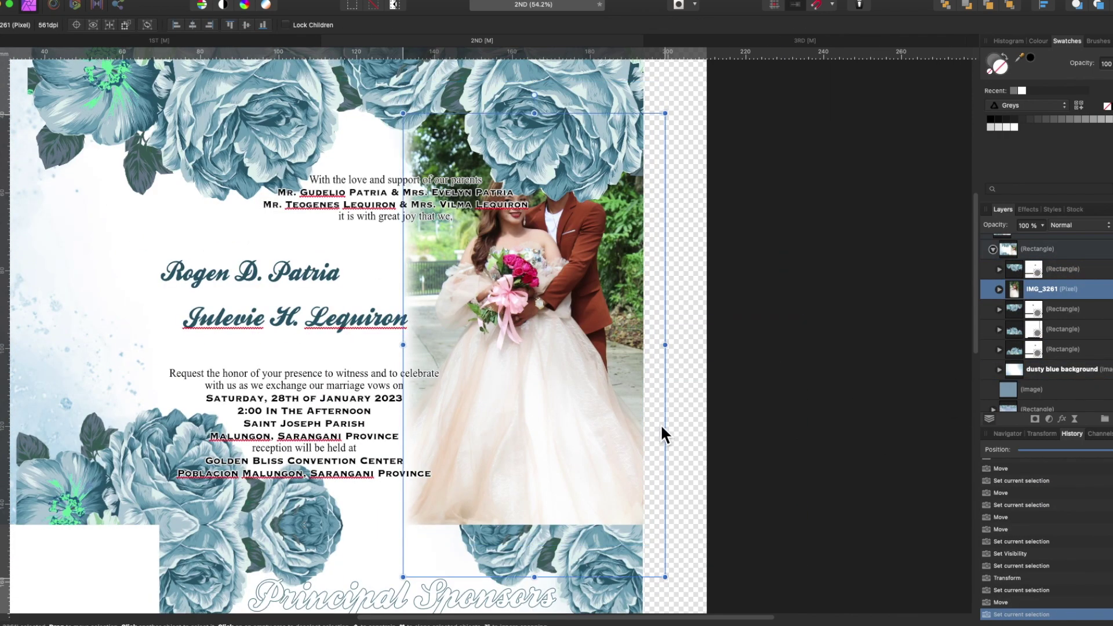
{"action": "scroll", "coordinate": [507, 384], "scroll_direction": "up", "scroll_amount": 1}
{"action": "left_click", "coordinate": [506, 384]}
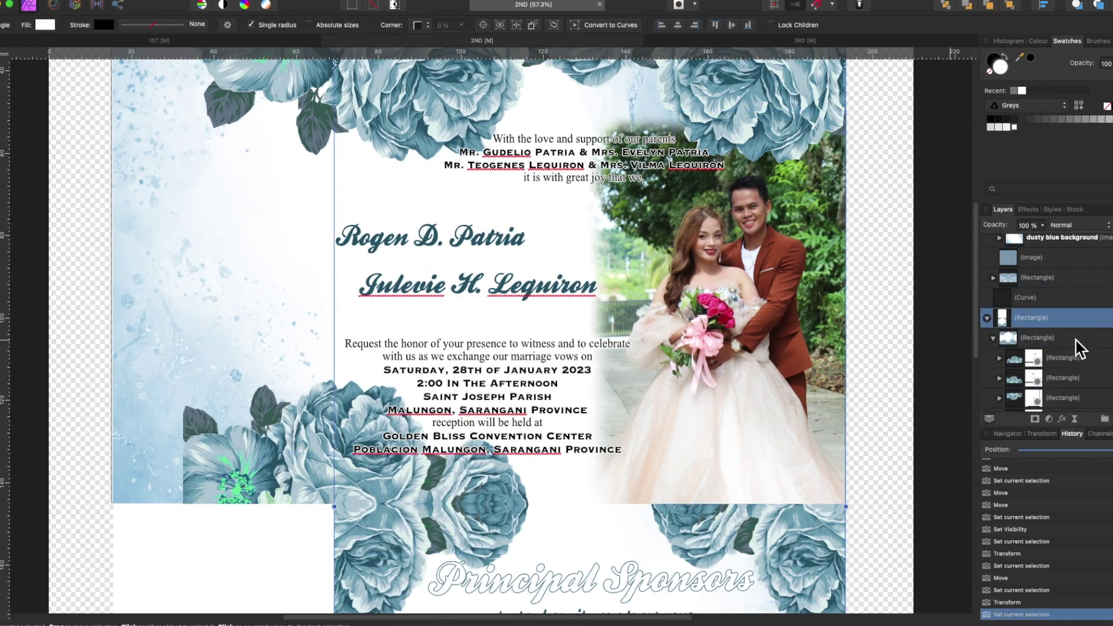
- Turn the horizontal line vertical, move it beside the names and change its stroke style
{"action": "left_click", "coordinate": [625, 537]}
{"action": "left_click_drag", "start_coordinate": [587, 510], "coordinate": [335, 302]}
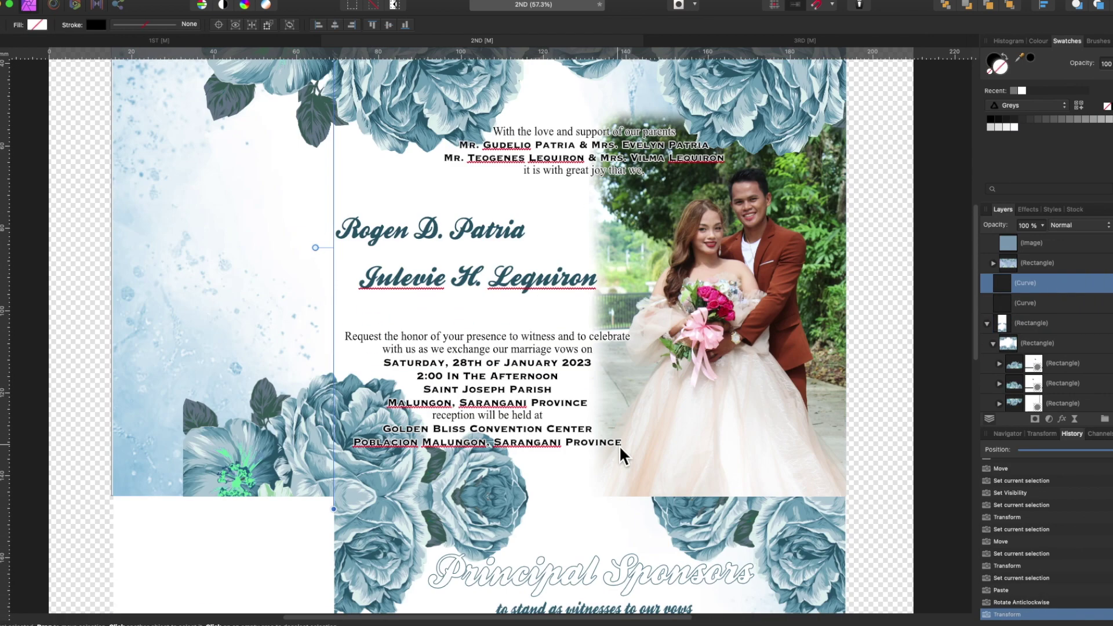
{"action": "scroll", "coordinate": [619, 445], "scroll_direction": "up", "scroll_amount": 3}
{"action": "left_click", "coordinate": [145, 24]}
{"action": "left_click", "coordinate": [110, 43]}
- Place another copy of the wedding photo over the page
{"action": "left_click", "coordinate": [1031, 243]}
{"action": "scroll", "coordinate": [1043, 319], "scroll_direction": "up", "scroll_amount": 5}
{"action": "scroll", "coordinate": [627, 398], "scroll_direction": "down", "scroll_amount": 3}
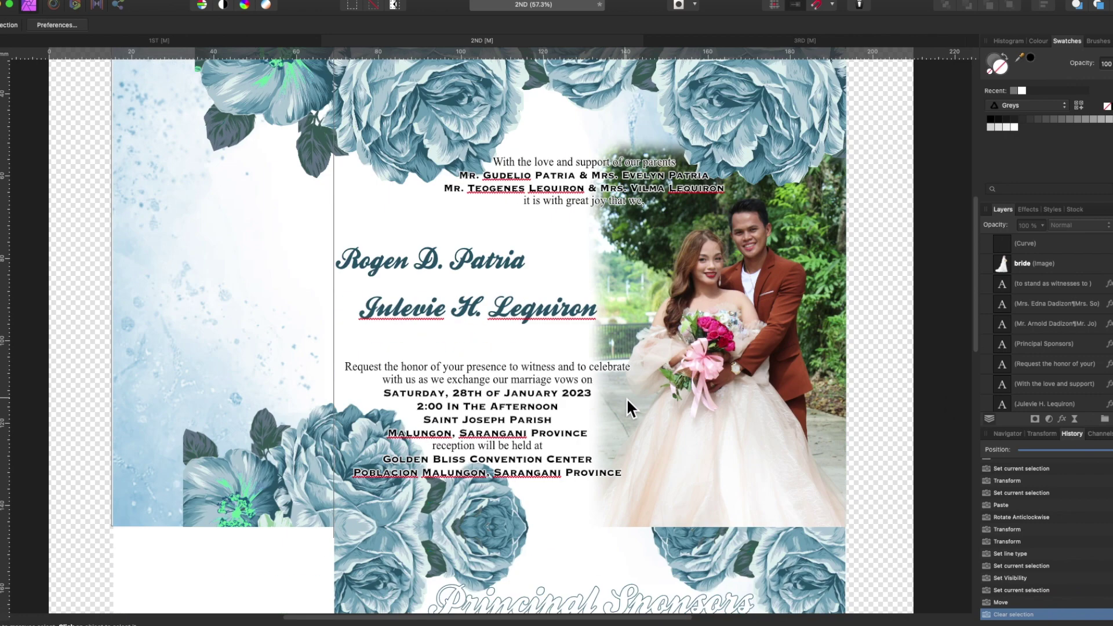
{"action": "scroll", "coordinate": [800, 310], "scroll_direction": "up", "scroll_amount": 1}
{"action": "left_click_drag", "start_coordinate": [370, 335], "coordinate": [373, 336]}
- Rasterise the new photo copy, feather its edges and move it to the panel's right half
{"action": "key", "text": "super+0"}
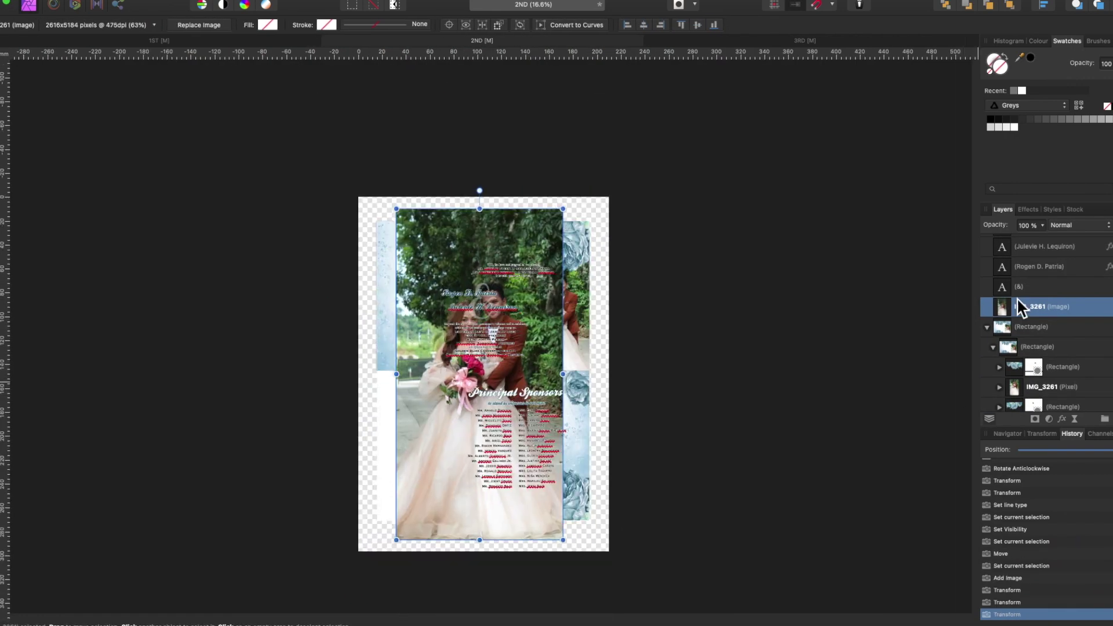
{"action": "right_click", "coordinate": [992, 276]}
{"action": "left_click", "coordinate": [1015, 525]}
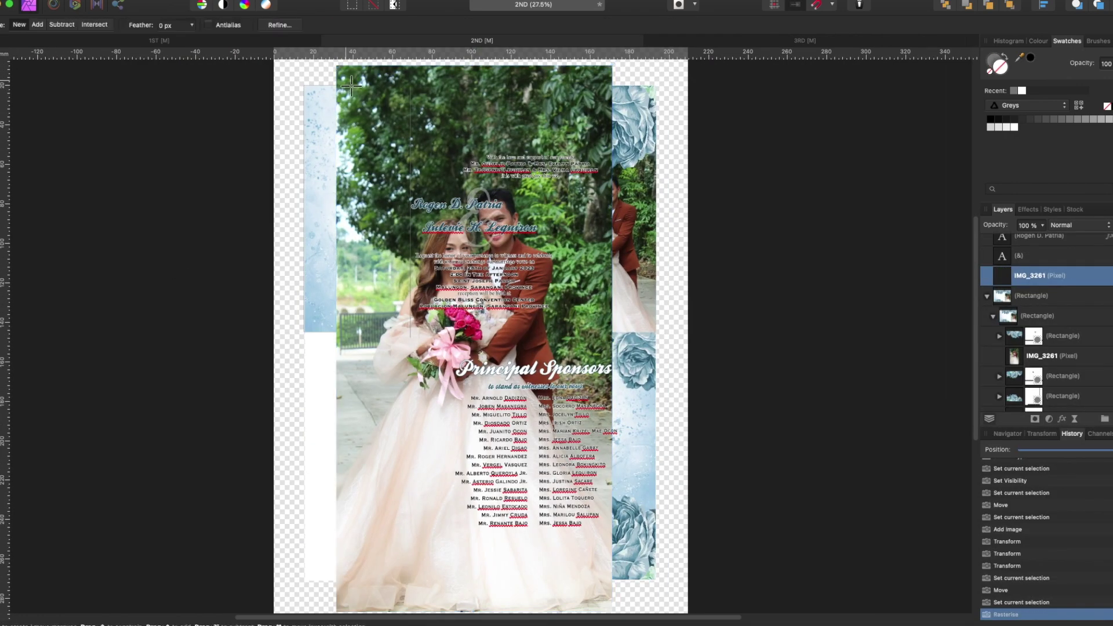
{"action": "left_click", "coordinate": [280, 25]}
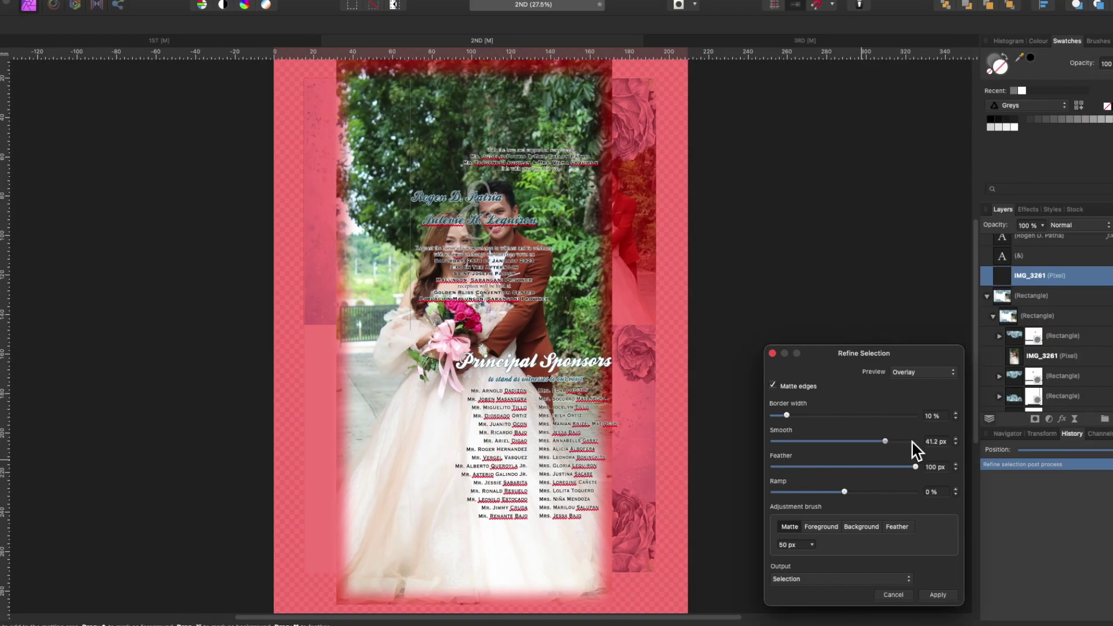
{"action": "left_click", "coordinate": [937, 594]}
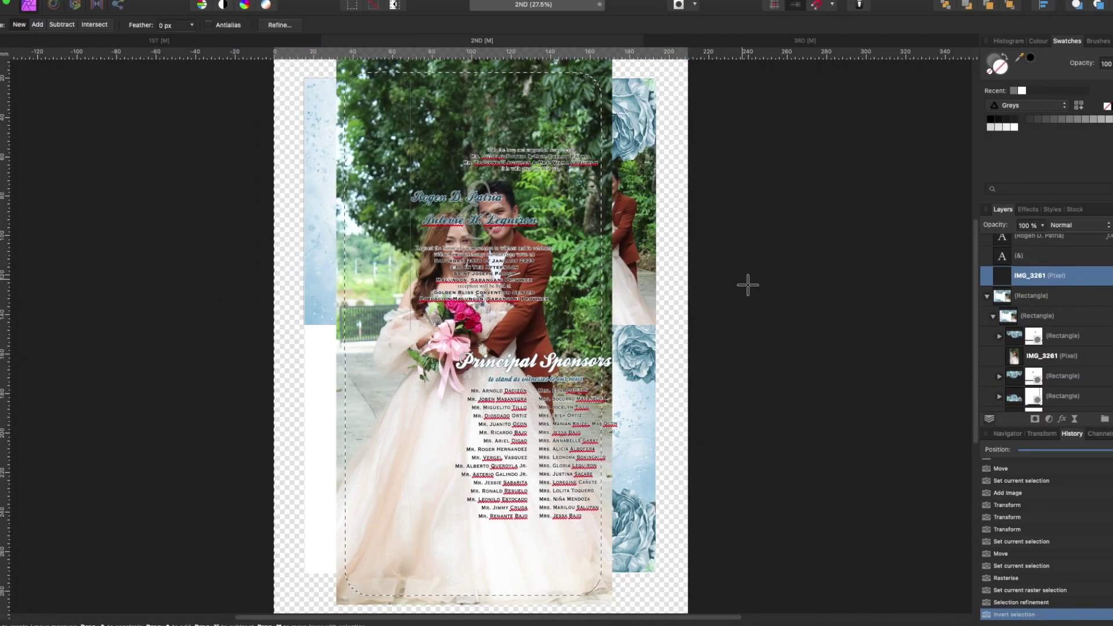
{"action": "scroll", "coordinate": [780, 373], "scroll_direction": "down", "scroll_amount": 2}
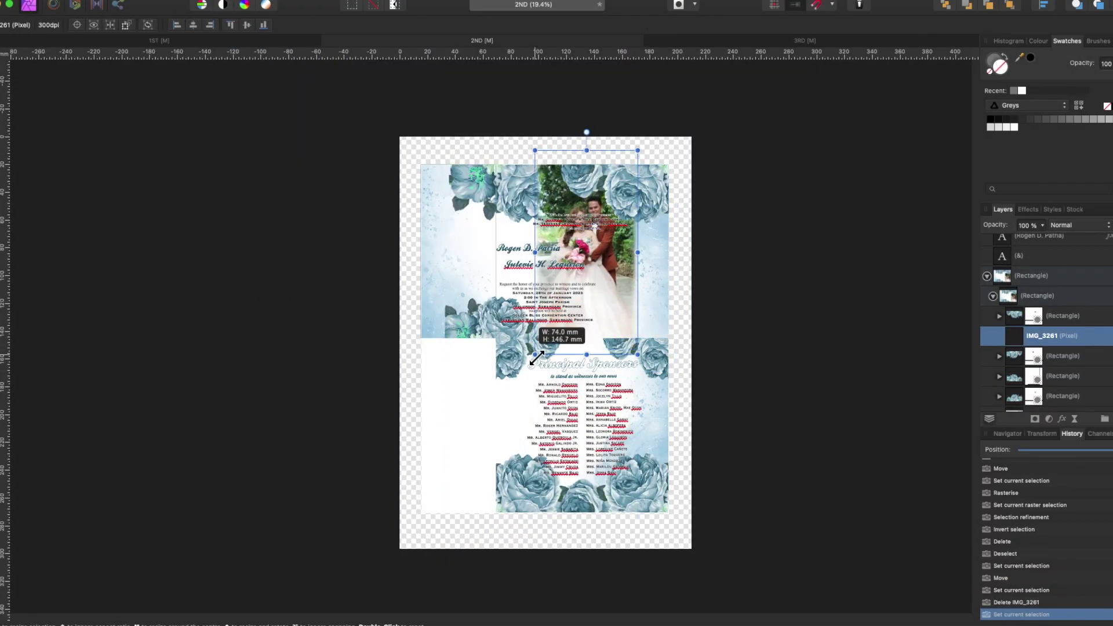
{"action": "scroll", "coordinate": [577, 164], "scroll_direction": "up", "scroll_amount": 3}
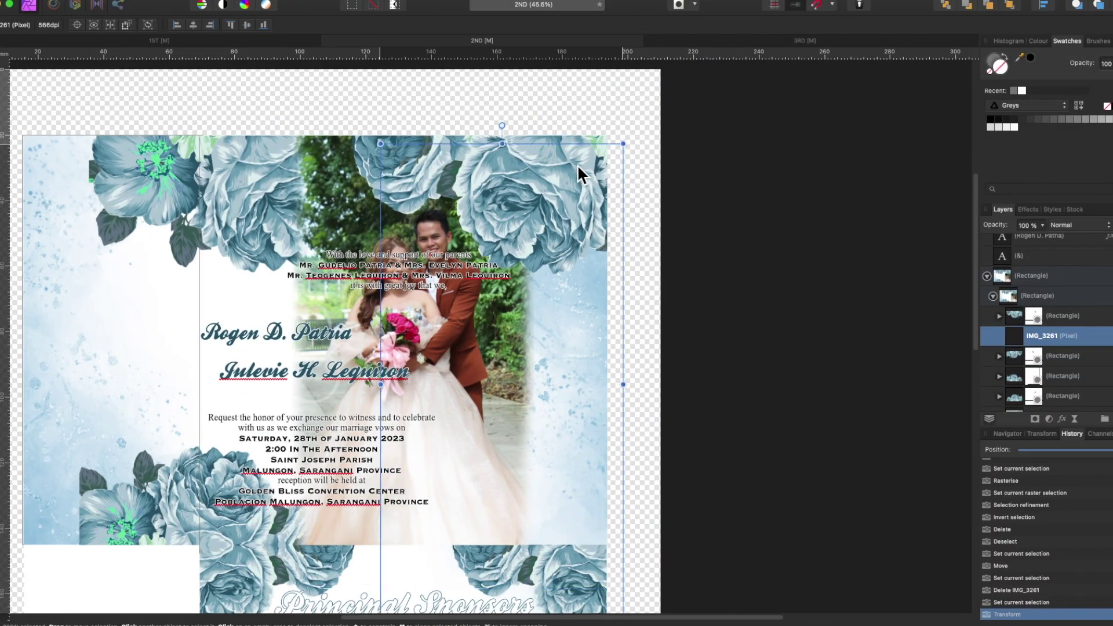
{"action": "left_click_drag", "start_coordinate": [422, 542], "coordinate": [447, 539]}
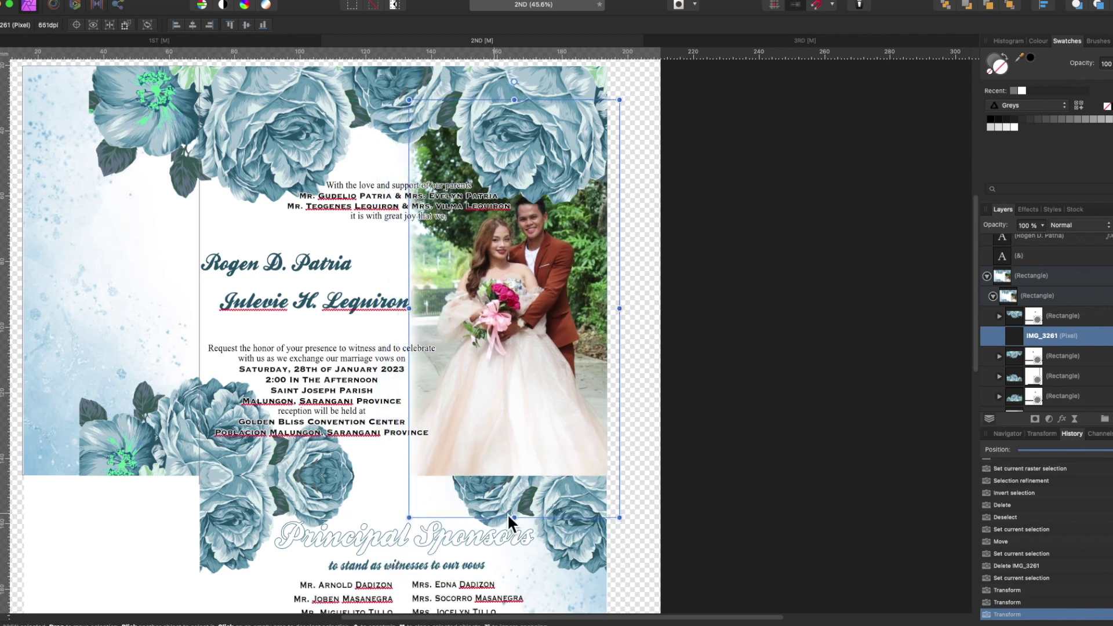
- Paste a copy of the dusty blue background and shift it to the right
{"action": "left_click", "coordinate": [55, 440]}
{"action": "key", "text": "ctrl+v"}
{"action": "left_click_drag", "start_coordinate": [143, 343], "coordinate": [313, 342]}
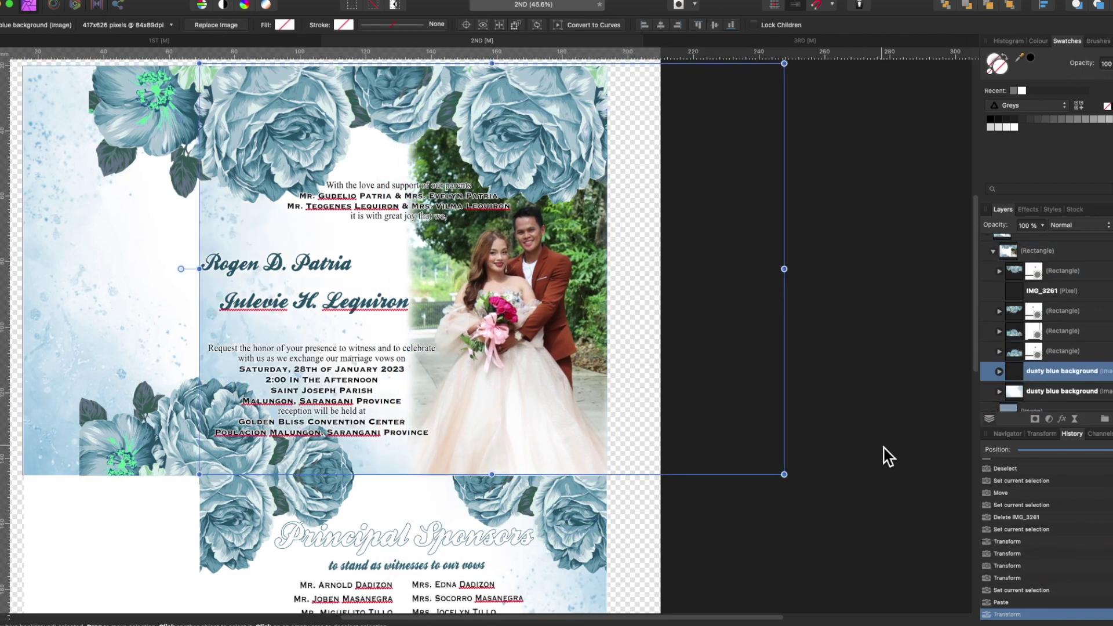
- Rotate and flip the pasted background copy, then delete it
{"action": "key", "text": "ctrl+bracketleft"}
{"action": "right_click", "coordinate": [539, 447]}
{"action": "left_click", "coordinate": [534, 479]}
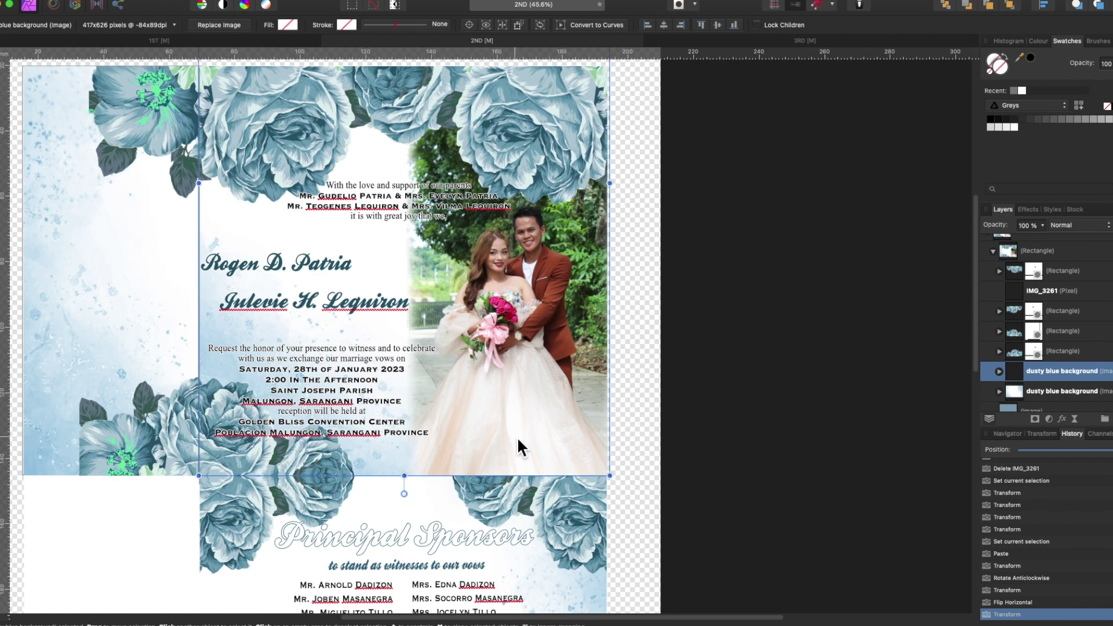
{"action": "right_click", "coordinate": [520, 447]}
{"action": "left_click", "coordinate": [558, 392]}
{"action": "right_click", "coordinate": [539, 380]}
{"action": "left_click", "coordinate": [634, 460]}
{"action": "key", "text": "Delete"}
- Adjust the name text frames so the couple's names flank the ampersand
{"action": "left_click", "coordinate": [383, 200]}
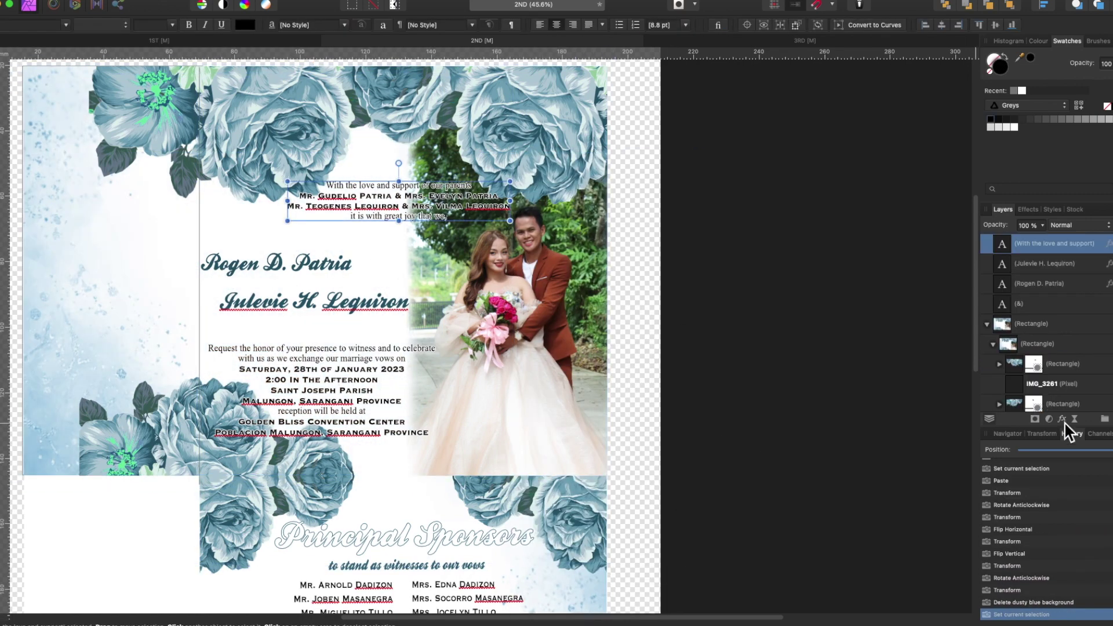
{"action": "left_click", "coordinate": [1062, 419]}
{"action": "left_click", "coordinate": [314, 284]}
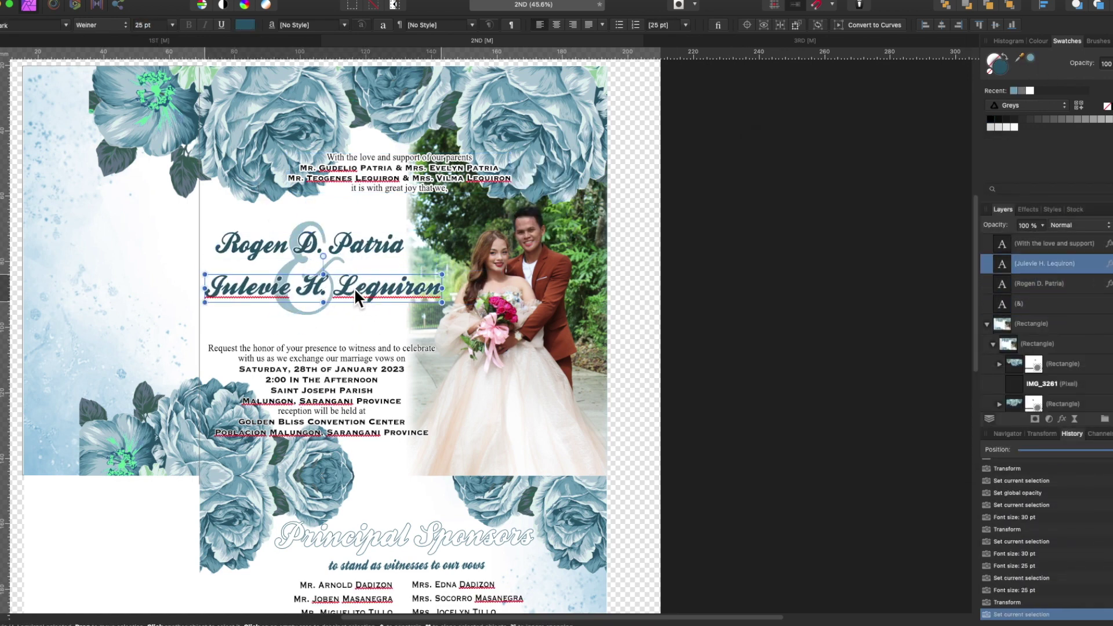
{"action": "left_click", "coordinate": [741, 394]}
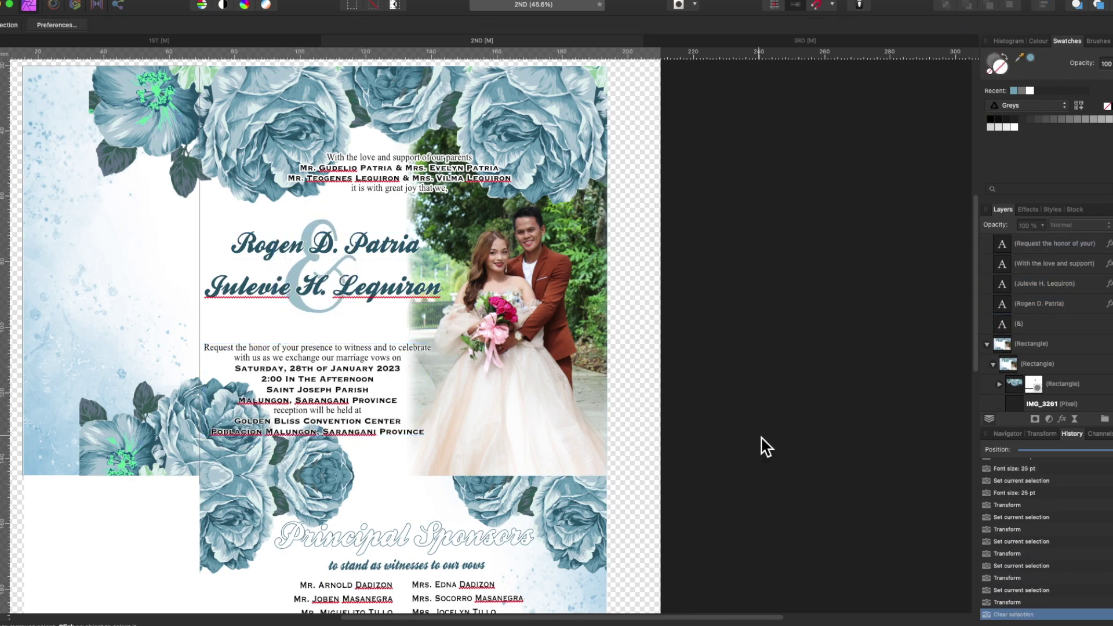
- Slide the dusty blue background under the sponsors list and draw an outline-free rectangle over the panel
{"action": "scroll", "coordinate": [762, 447], "scroll_direction": "down", "scroll_amount": 3}
{"action": "scroll", "coordinate": [762, 443], "scroll_direction": "down", "scroll_amount": 5}
{"action": "left_click", "coordinate": [1015, 364]}
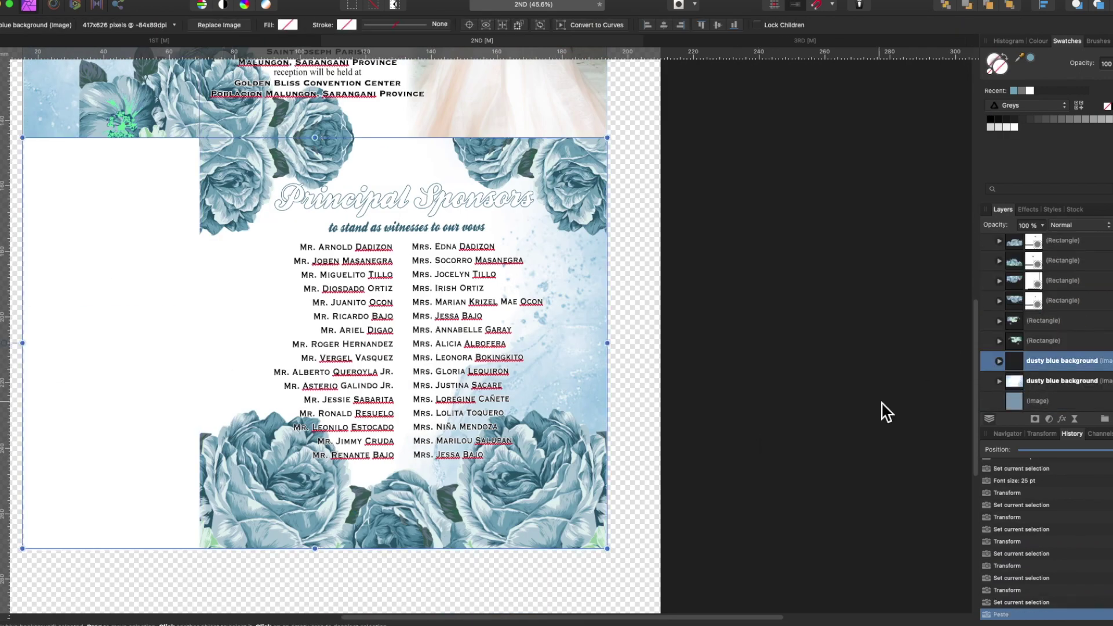
{"action": "left_click_drag", "start_coordinate": [129, 378], "coordinate": [265, 373]}
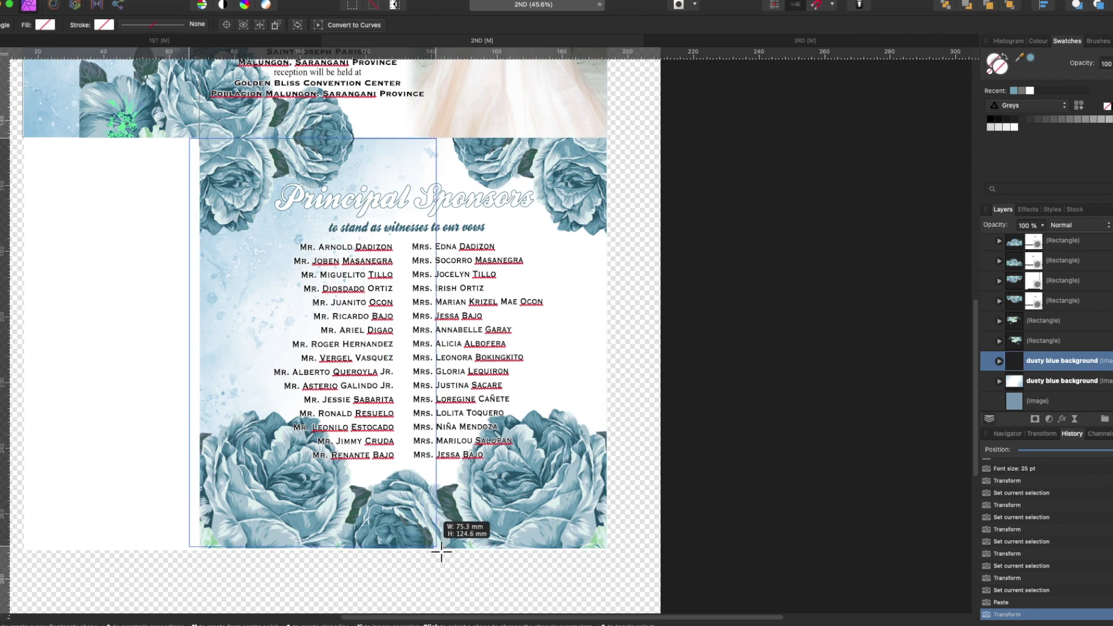
{"action": "left_click_drag", "start_coordinate": [441, 552], "coordinate": [441, 551]}
{"action": "left_click_drag", "start_coordinate": [1038, 384], "coordinate": [1086, 372]}
{"action": "left_click", "coordinate": [104, 24]}
- Nest the blue background inside the rectangle, then move to the 3RD file's background
{"action": "left_click", "coordinate": [124, 50]}
{"action": "left_click", "coordinate": [1005, 342]}
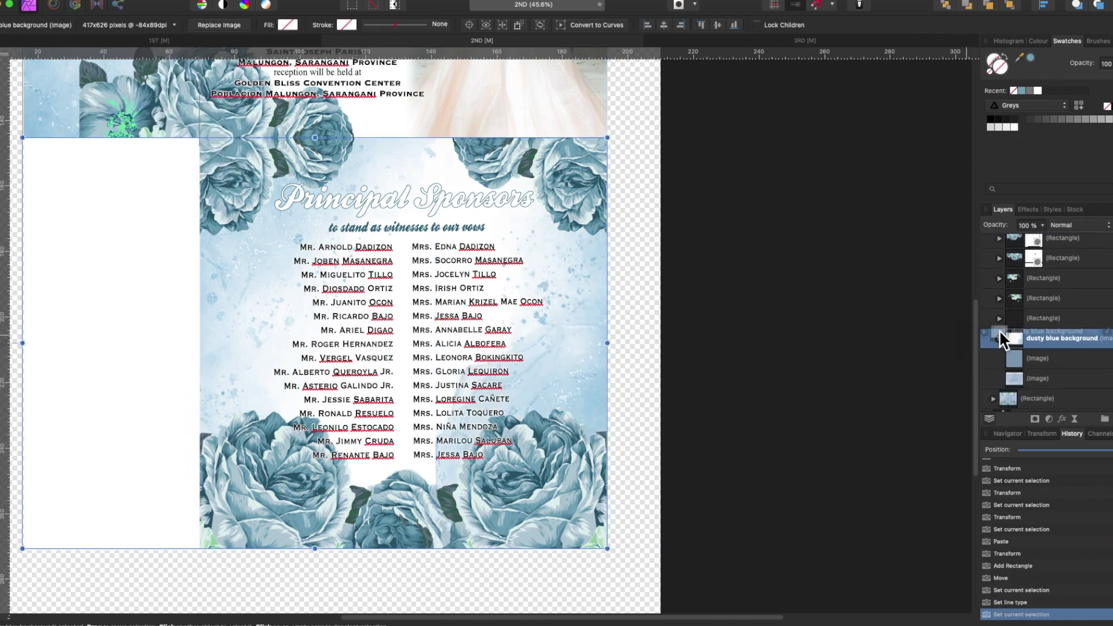
{"action": "left_click_drag", "start_coordinate": [1004, 342], "coordinate": [1004, 385]}
{"action": "left_click_drag", "start_coordinate": [428, 343], "coordinate": [432, 346]}
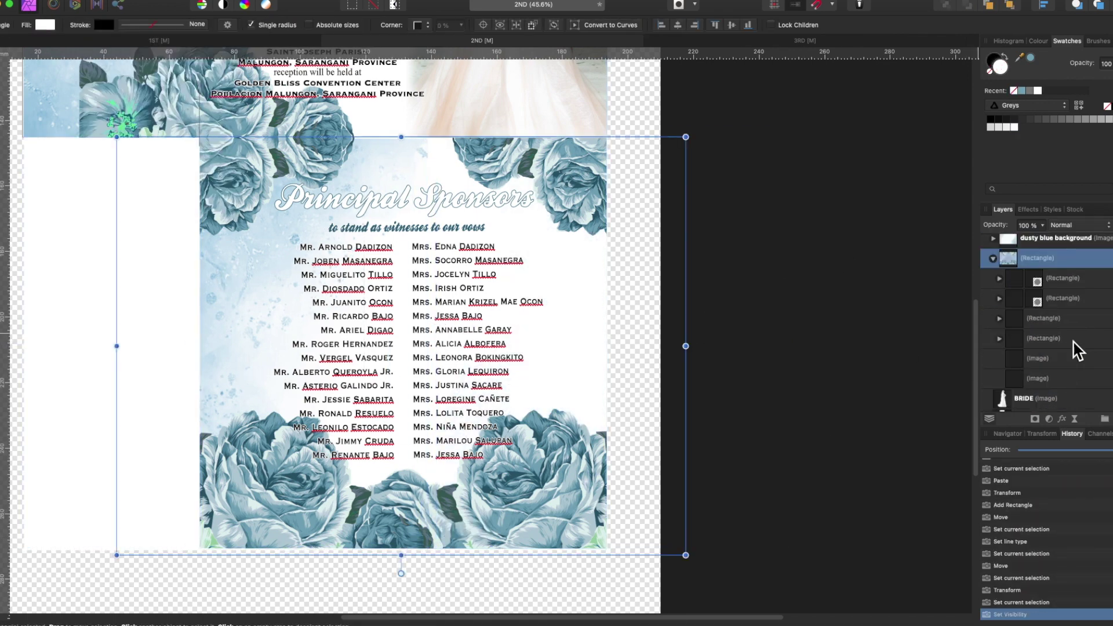
{"action": "key", "text": "super+z"}
{"action": "key", "text": "super+z"}
{"action": "key", "text": "super+z"}
{"action": "key", "text": "super+z"}
{"action": "key", "text": "super+z"}
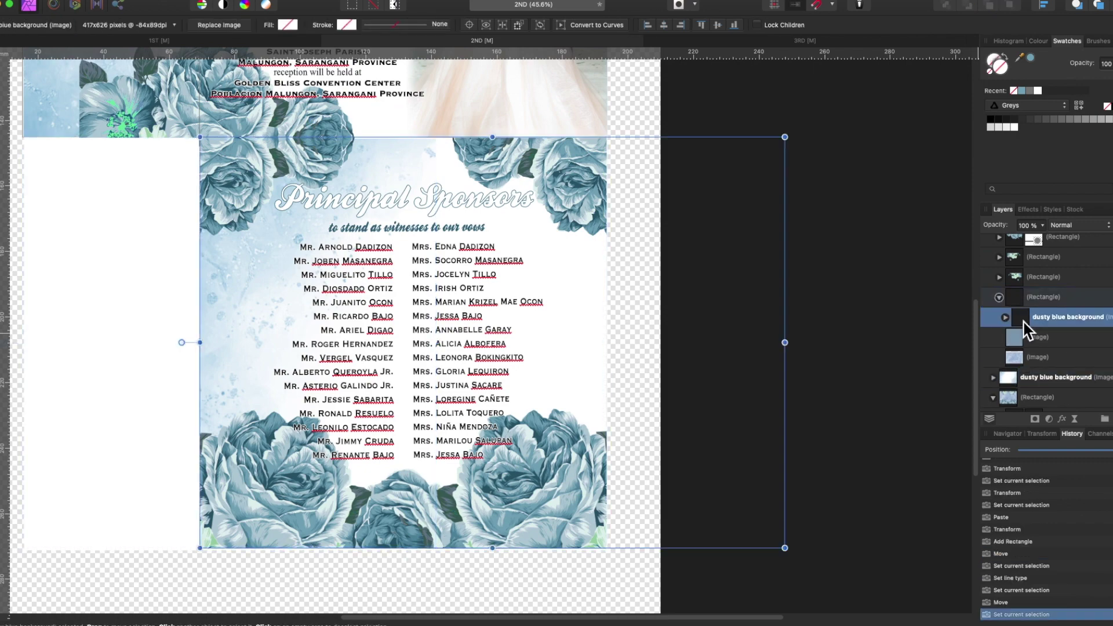
{"action": "left_click_drag", "start_coordinate": [1015, 377], "coordinate": [1006, 342]}
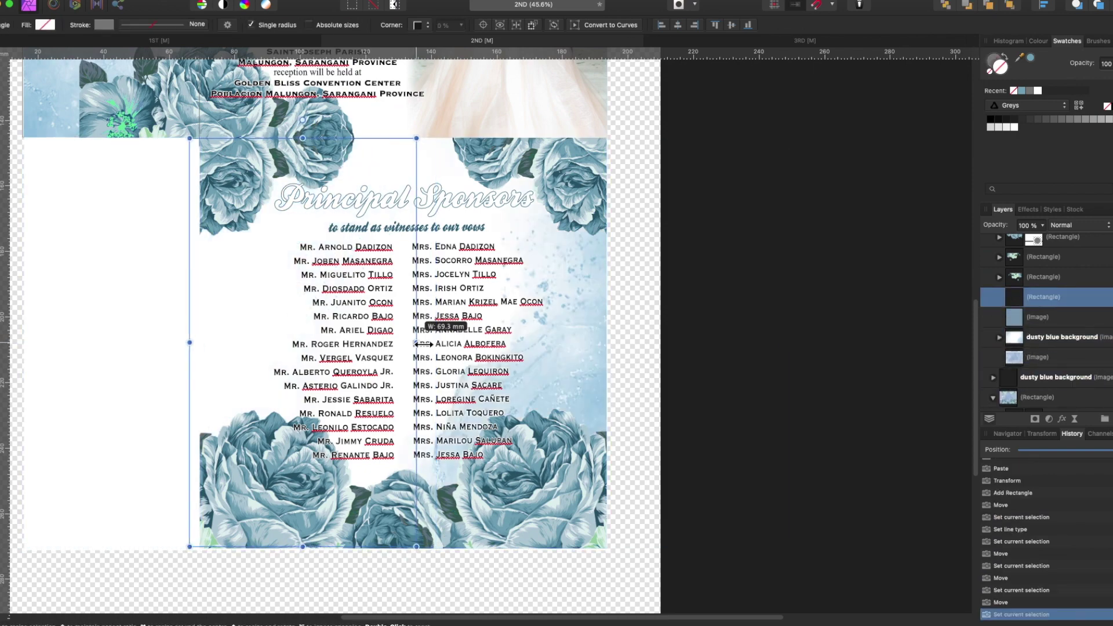
{"action": "left_click", "coordinate": [1031, 317]}
{"action": "left_click", "coordinate": [836, 353]}
{"action": "scroll", "coordinate": [837, 353], "scroll_direction": "up", "scroll_amount": 3}
{"action": "key", "text": "ctrl+Tab"}
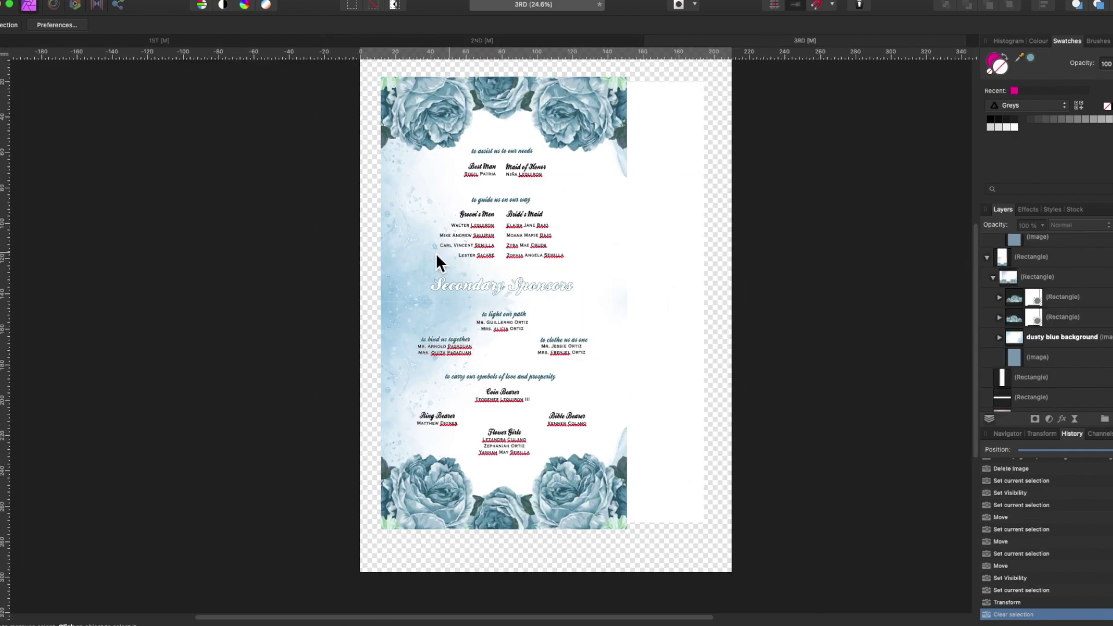
{"action": "left_click", "coordinate": [437, 255]}
- Stretch the 3RD file's blue background down the panel, then return to the 2ND file
{"action": "left_click_drag", "start_coordinate": [632, 192], "coordinate": [707, 421]}
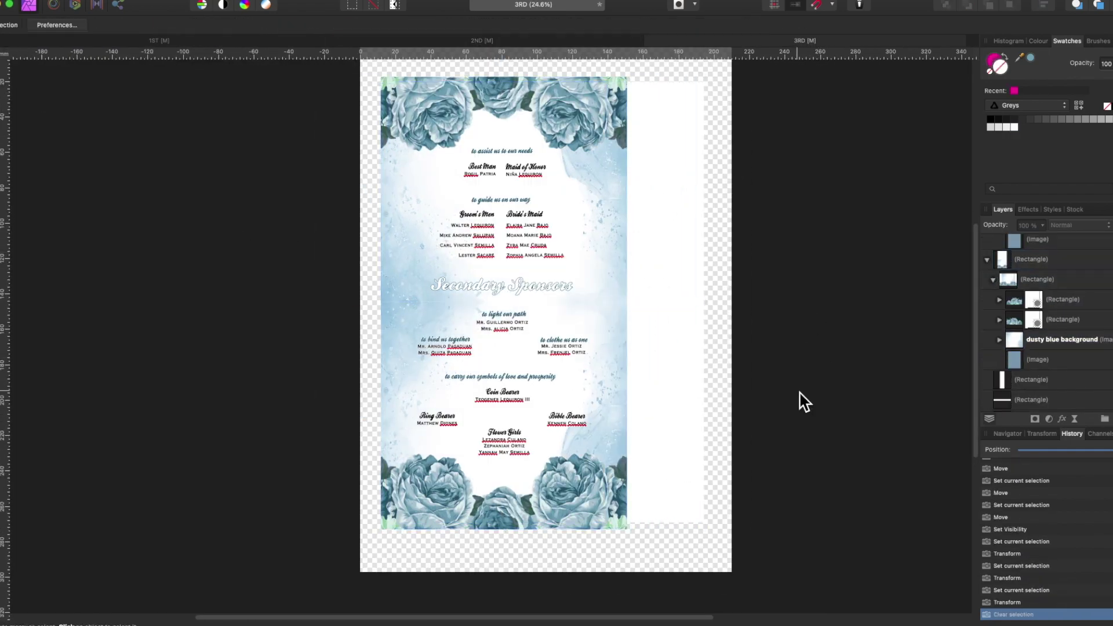
{"action": "key", "text": "ctrl+plus"}
{"action": "key", "text": "ctrl+Tab"}
{"action": "key", "text": "ctrl+z"}
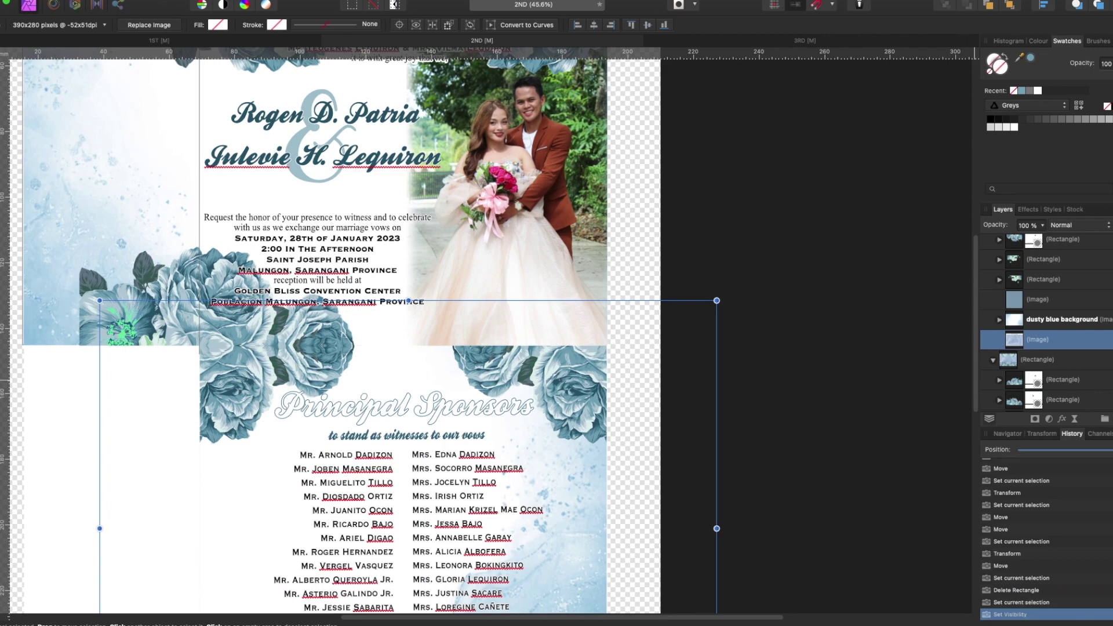
- Widen the 2ND file's background image group to the right
{"action": "scroll", "coordinate": [24, 454], "scroll_direction": "down", "scroll_amount": 3}
{"action": "left_click_drag", "start_coordinate": [25, 454], "coordinate": [199, 459]}
{"action": "scroll", "coordinate": [811, 423], "scroll_direction": "up", "scroll_amount": 3}
{"action": "left_click", "coordinate": [811, 423]}
{"action": "scroll", "coordinate": [816, 424], "scroll_direction": "up", "scroll_amount": 3}
{"action": "left_click", "coordinate": [1050, 405]}
{"action": "left_click_drag", "start_coordinate": [442, 345], "coordinate": [560, 357]}
- Select the left sponsor-names column, then bring up rotate options for the 1ST file's cover panel
{"action": "scroll", "coordinate": [602, 352], "scroll_direction": "down", "scroll_amount": 2}
{"action": "scroll", "coordinate": [602, 352], "scroll_direction": "up", "scroll_amount": 2}
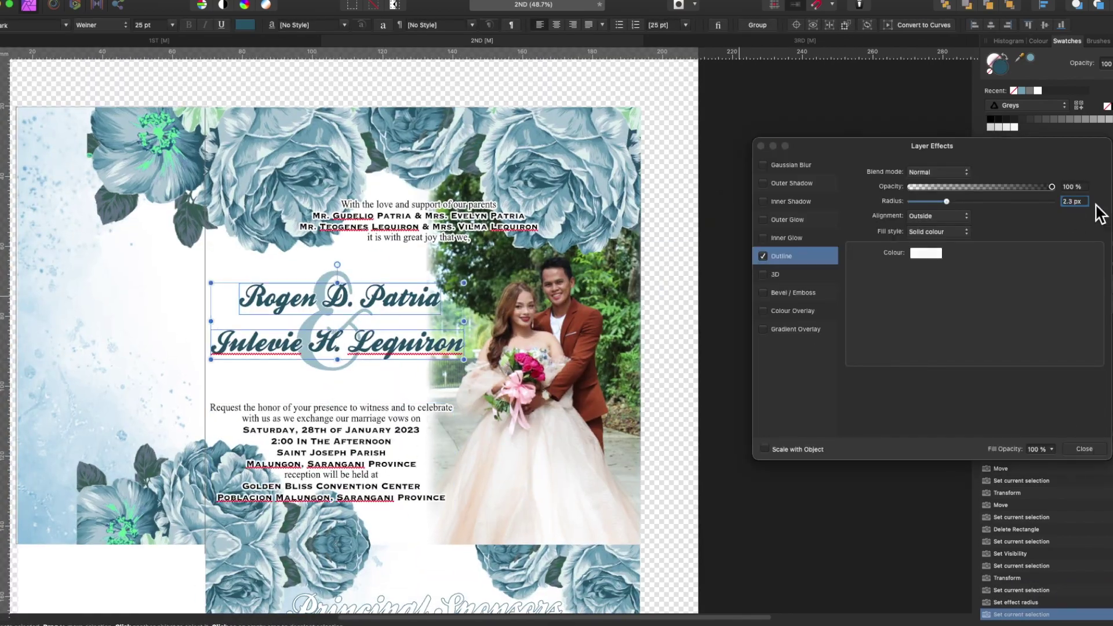
{"action": "scroll", "coordinate": [450, 446], "scroll_direction": "down", "scroll_amount": 4}
{"action": "left_click", "coordinate": [406, 447]}
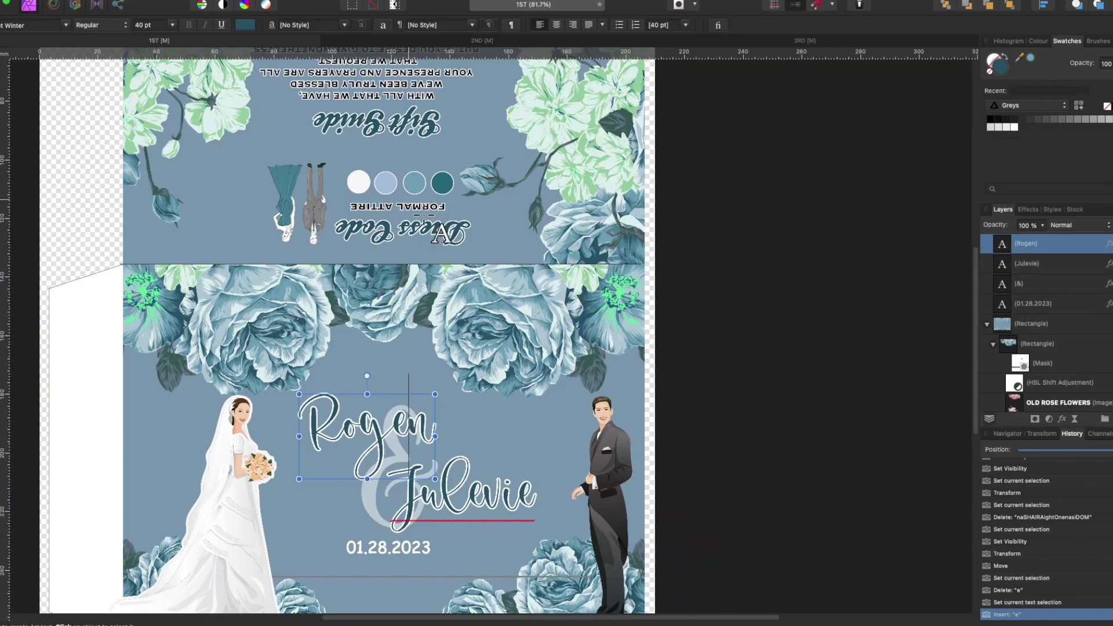
{"action": "right_click", "coordinate": [374, 181]}
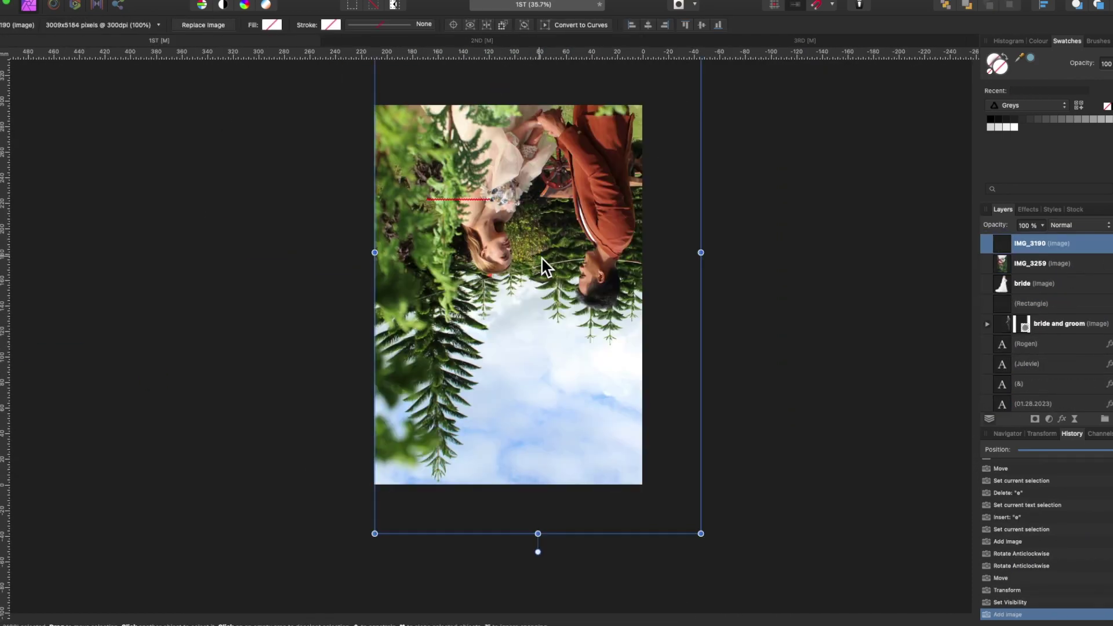
- Rasterise the IMG_3190 garden photo, trim it to a round-cornered selection and move its layer down
{"action": "right_click", "coordinate": [541, 259]}
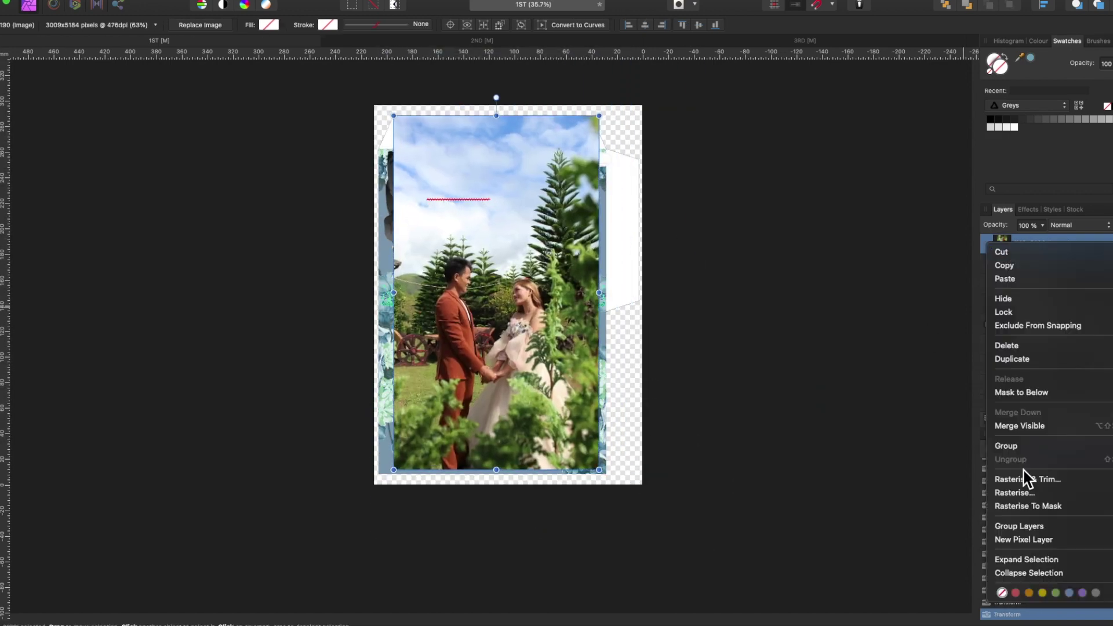
{"action": "left_click", "coordinate": [1010, 252]}
{"action": "key", "text": "m"}
{"action": "key", "text": "super+alt+r"}
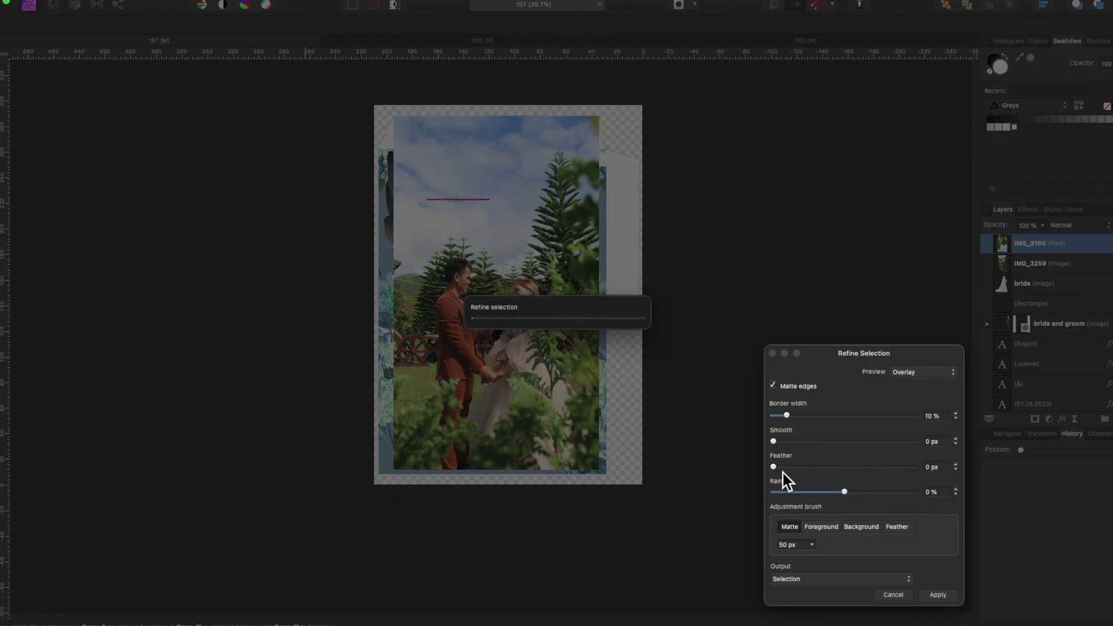
{"action": "left_click_drag", "start_coordinate": [777, 450], "coordinate": [933, 450]}
{"action": "key", "text": "Return"}
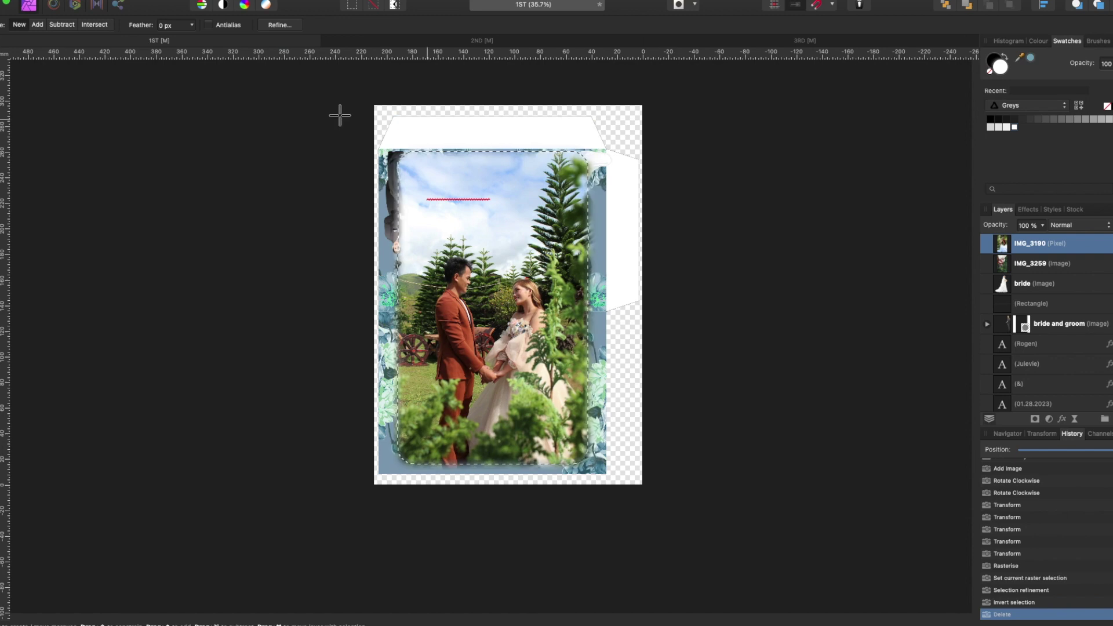
{"action": "left_click_drag", "start_coordinate": [1003, 252], "coordinate": [1015, 350]}
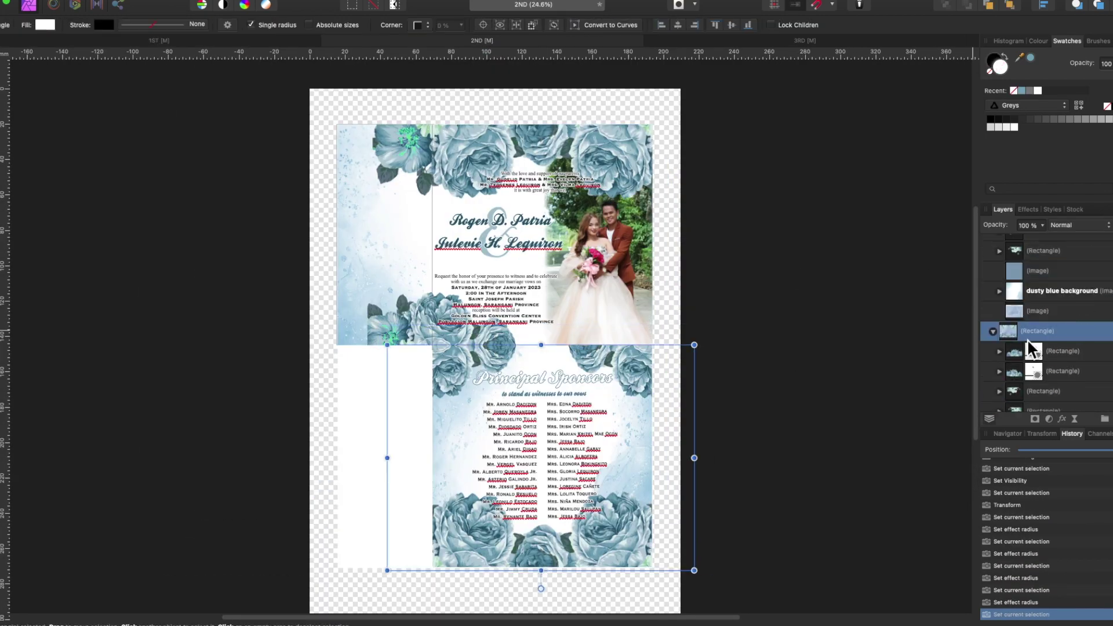
- Delete the unwanted image layer and stretch the blue background to the panel edge
{"action": "left_click", "coordinate": [1100, 313]}
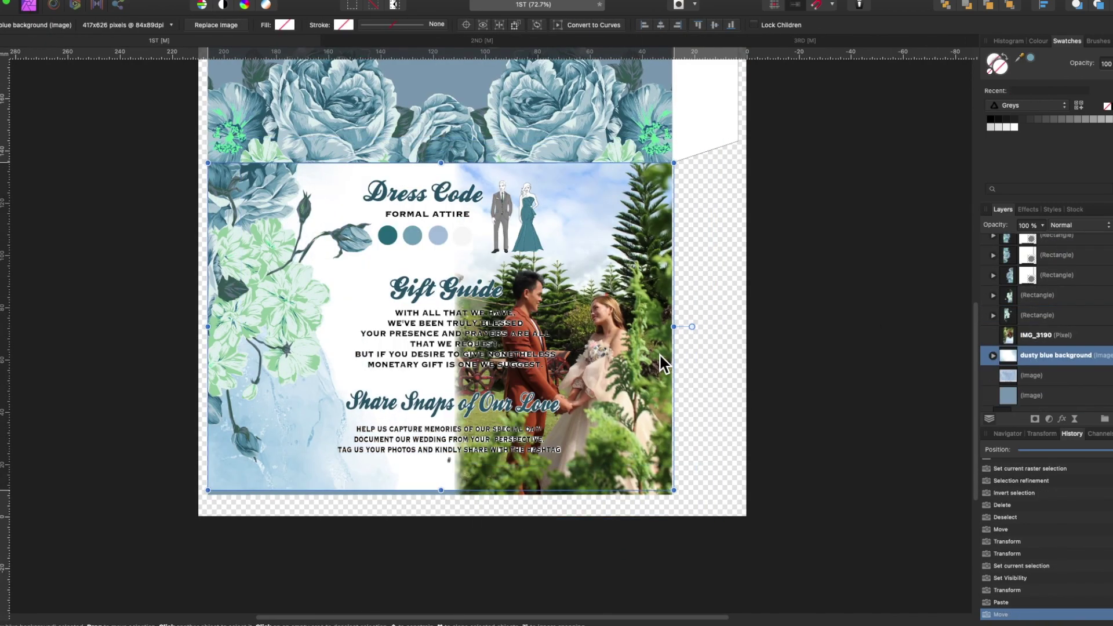
{"action": "left_click", "coordinate": [1087, 396]}
{"action": "key", "text": "Delete"}
{"action": "scroll", "coordinate": [693, 436], "scroll_direction": "up", "scroll_amount": 5}
{"action": "left_click_drag", "start_coordinate": [911, 410], "coordinate": [915, 421]}
{"action": "scroll", "coordinate": [497, 445], "scroll_direction": "up", "scroll_amount": 10}
{"action": "scroll", "coordinate": [415, 412], "scroll_direction": "up", "scroll_amount": 10}
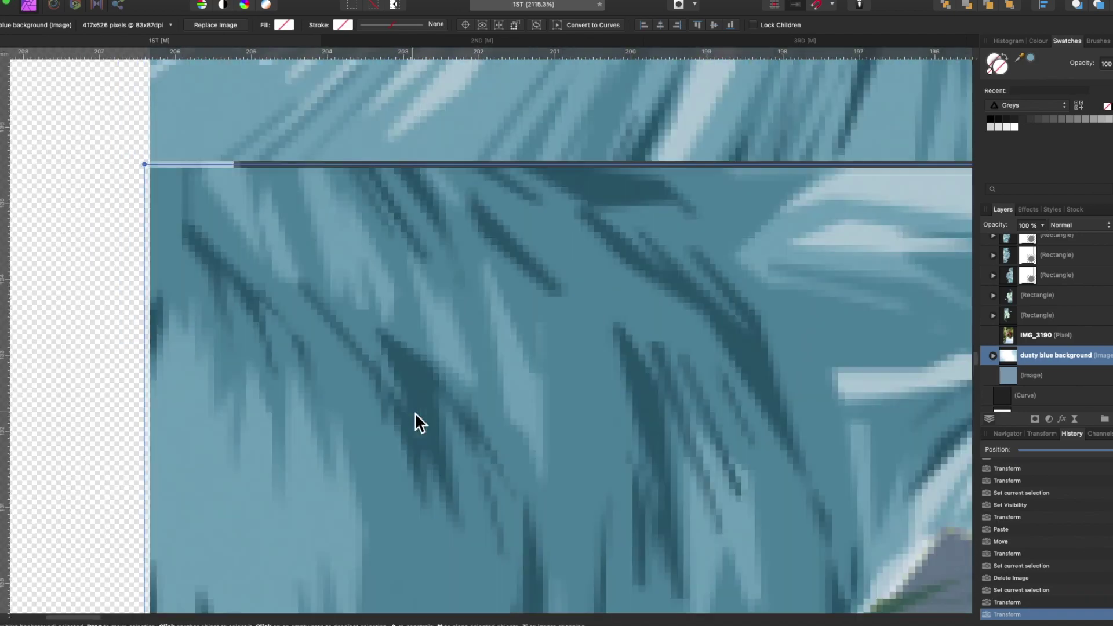
{"action": "left_click_drag", "start_coordinate": [144, 164], "coordinate": [143, 249]}
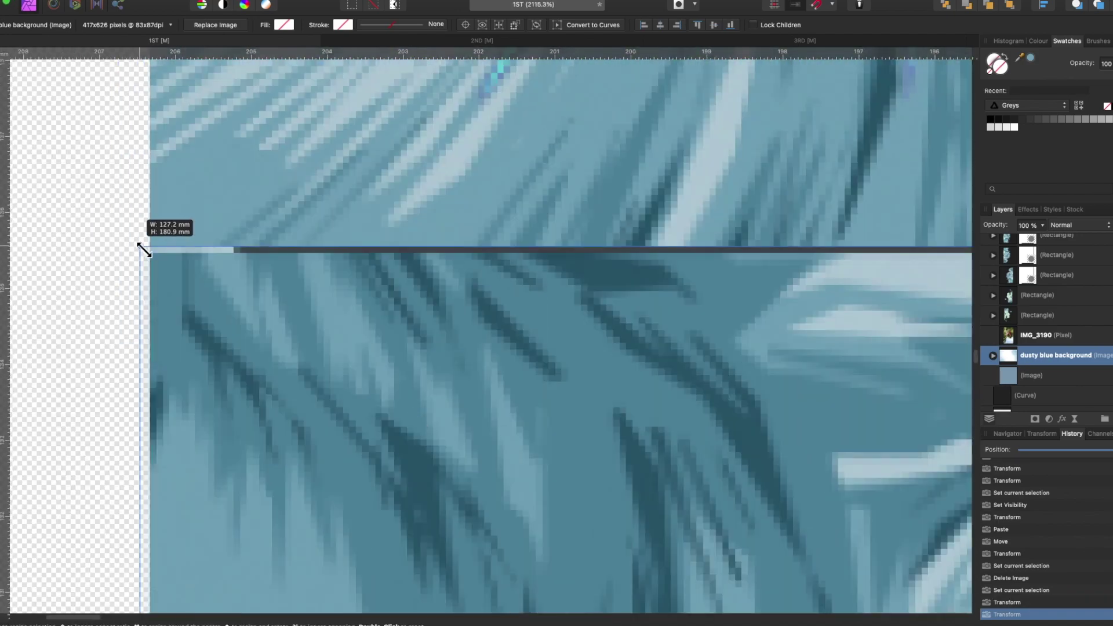
- Move the Dress Code group to the upper left of the panel
{"action": "scroll", "coordinate": [385, 260], "scroll_direction": "down", "scroll_amount": 7}
{"action": "left_click", "coordinate": [520, 347]}
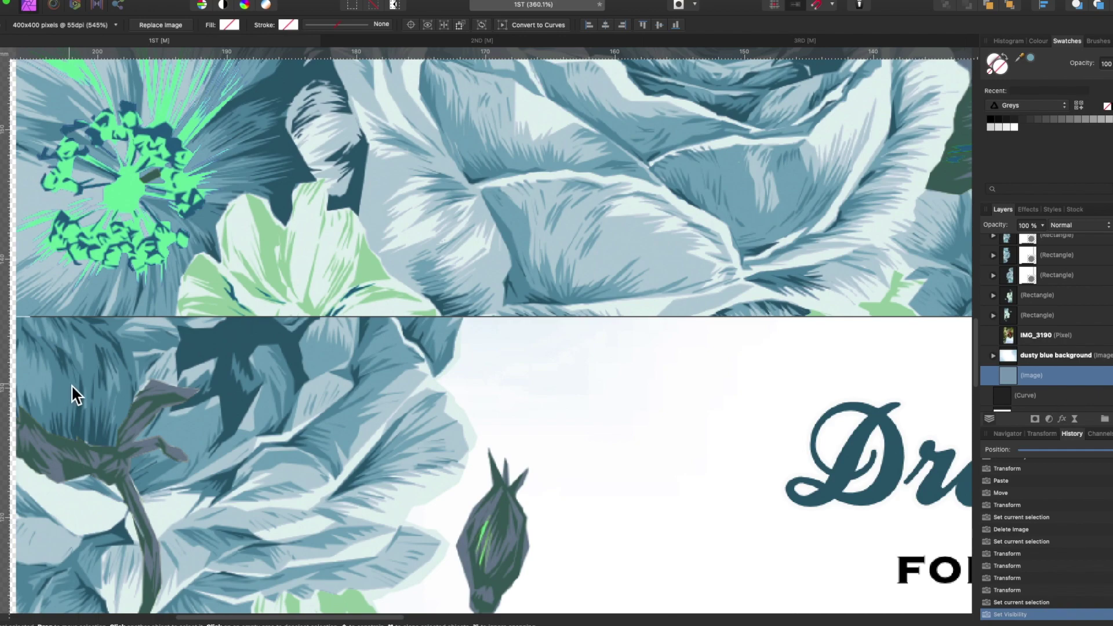
{"action": "scroll", "coordinate": [266, 258], "scroll_direction": "up", "scroll_amount": 3}
{"action": "scroll", "coordinate": [528, 349], "scroll_direction": "down", "scroll_amount": 8}
{"action": "left_click", "coordinate": [515, 335]}
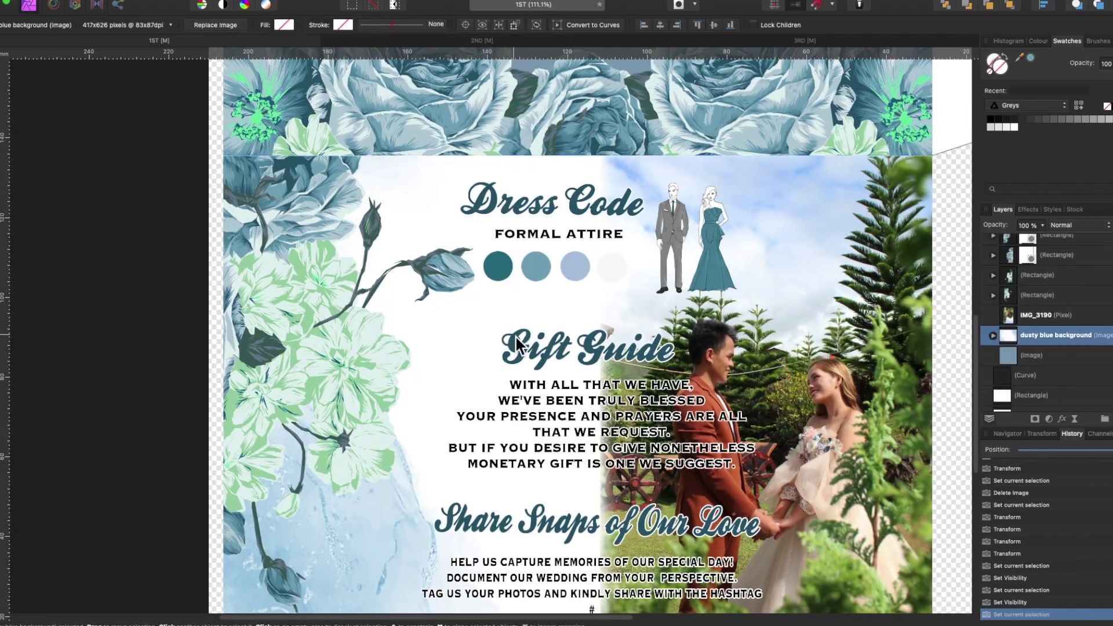
{"action": "scroll", "coordinate": [505, 117], "scroll_direction": "down", "scroll_amount": 2}
{"action": "left_click", "coordinate": [506, 117]}
{"action": "left_click", "coordinate": [1026, 252], "text": "shift"}
{"action": "left_click_drag", "start_coordinate": [661, 180], "coordinate": [475, 190]}
- Hide the Share Snaps of Our Love heading and text, and move Gift Guide left and down
{"action": "left_click", "coordinate": [1043, 342]}
{"action": "left_click", "coordinate": [1108, 343]}
{"action": "left_click", "coordinate": [1043, 363]}
{"action": "left_click", "coordinate": [1108, 362]}
{"action": "left_click_drag", "start_coordinate": [601, 276], "coordinate": [422, 353]}
- Fill the last colour circle with grey and switch to the 2ND document
{"action": "left_click", "coordinate": [424, 198]}
{"action": "left_click", "coordinate": [1069, 119]}
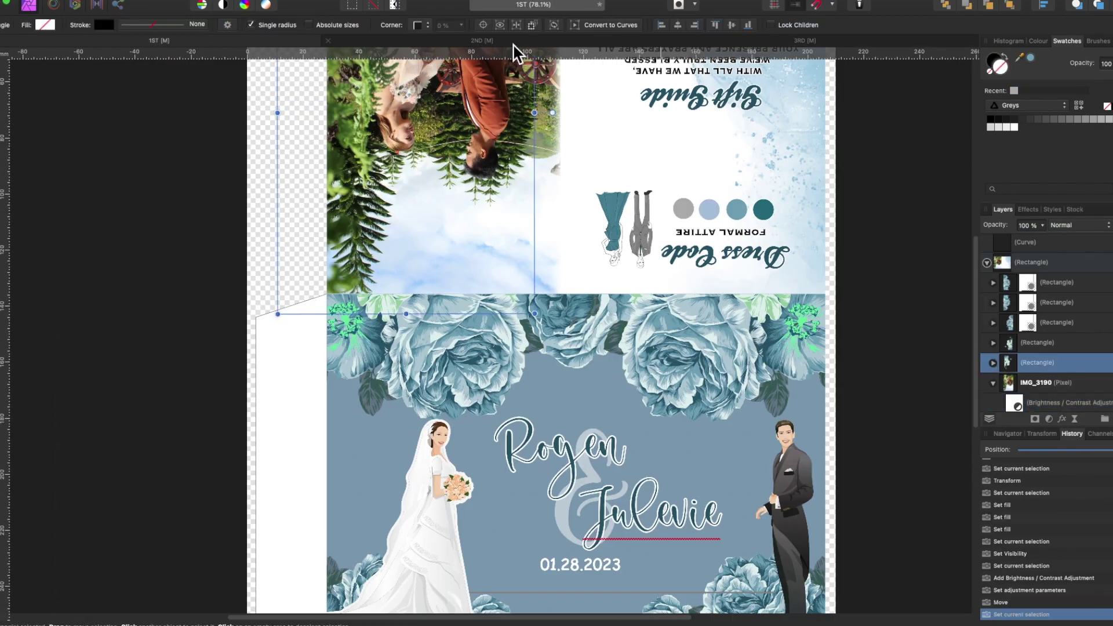
{"action": "left_click", "coordinate": [513, 44]}
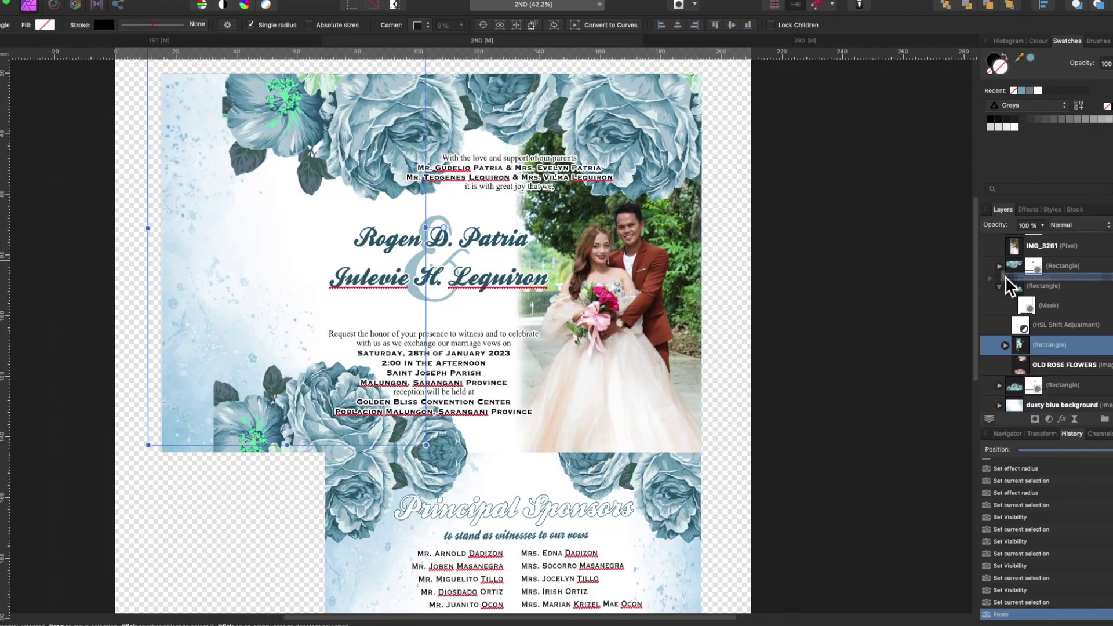
- Rotate the selected flower image anticlockwise and reposition it near the seam
{"action": "right_click", "coordinate": [241, 293]}
{"action": "left_click", "coordinate": [289, 394]}
{"action": "left_click_drag", "start_coordinate": [337, 422], "coordinate": [314, 461]}
{"action": "scroll", "coordinate": [578, 517], "scroll_direction": "down", "scroll_amount": 3}
{"action": "scroll", "coordinate": [579, 517], "scroll_direction": "up", "scroll_amount": 3}
- Paste a copy of the flower rectangle, flip it horizontally, and move it left
{"action": "key", "text": "ctrl+v"}
{"action": "right_click", "coordinate": [463, 467]}
{"action": "mouse_move", "coordinate": [522, 534]}
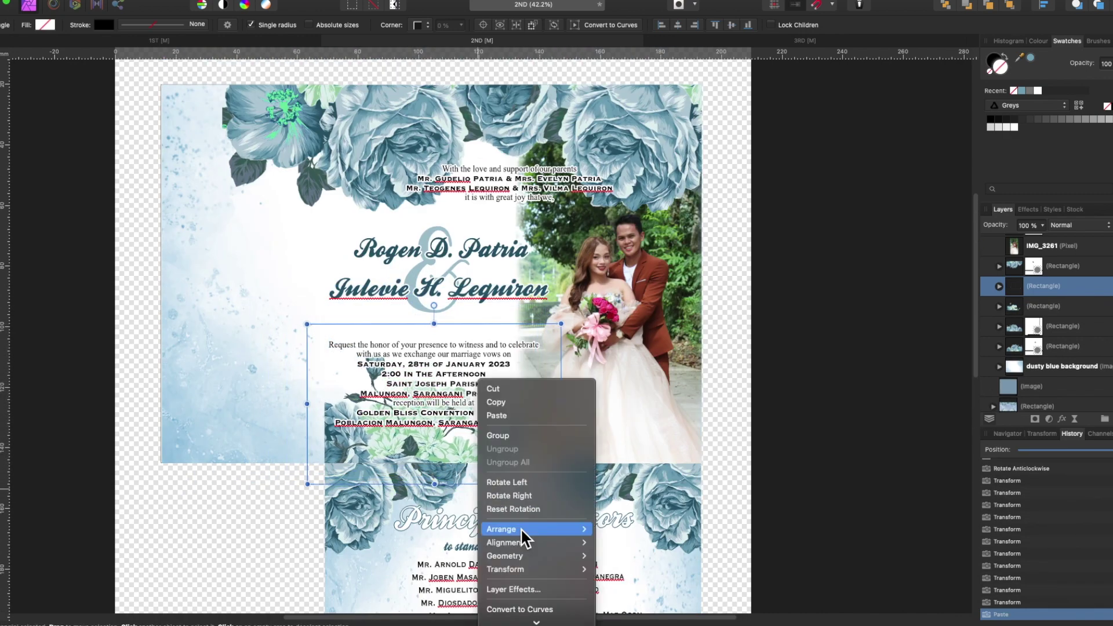
{"action": "left_click", "coordinate": [623, 561]}
{"action": "left_click_drag", "start_coordinate": [450, 464], "coordinate": [305, 462]}
- Paste another flower copy, flip it vertically, move it down-left, and reorder its layer
{"action": "key", "text": "ctrl+v"}
{"action": "right_click", "coordinate": [416, 332]}
{"action": "mouse_move", "coordinate": [464, 521]}
{"action": "left_click", "coordinate": [558, 567]}
{"action": "left_click_drag", "start_coordinate": [434, 403], "coordinate": [416, 495]}
{"action": "left_click_drag", "start_coordinate": [1038, 305], "coordinate": [1016, 335]}
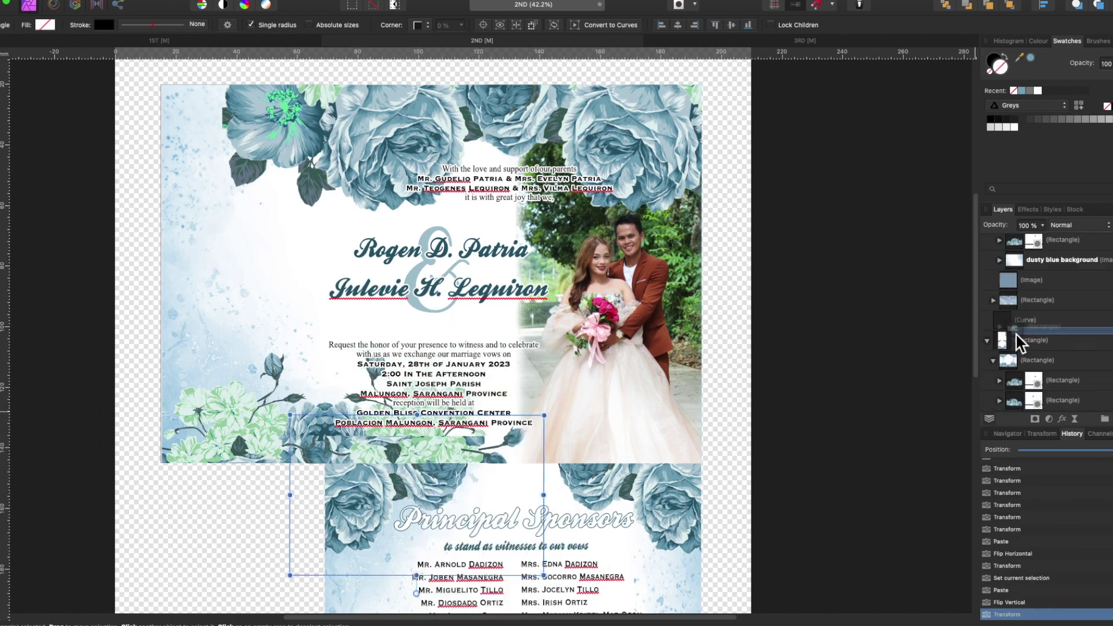
- Delete the unwanted flower object and nudge the remaining flowers into place
{"action": "key", "text": "Delete"}
{"action": "scroll", "coordinate": [906, 435], "scroll_direction": "down", "scroll_amount": 7}
{"action": "left_click_drag", "start_coordinate": [330, 328], "coordinate": [342, 323]}
{"action": "scroll", "coordinate": [794, 319], "scroll_direction": "up", "scroll_amount": 5}
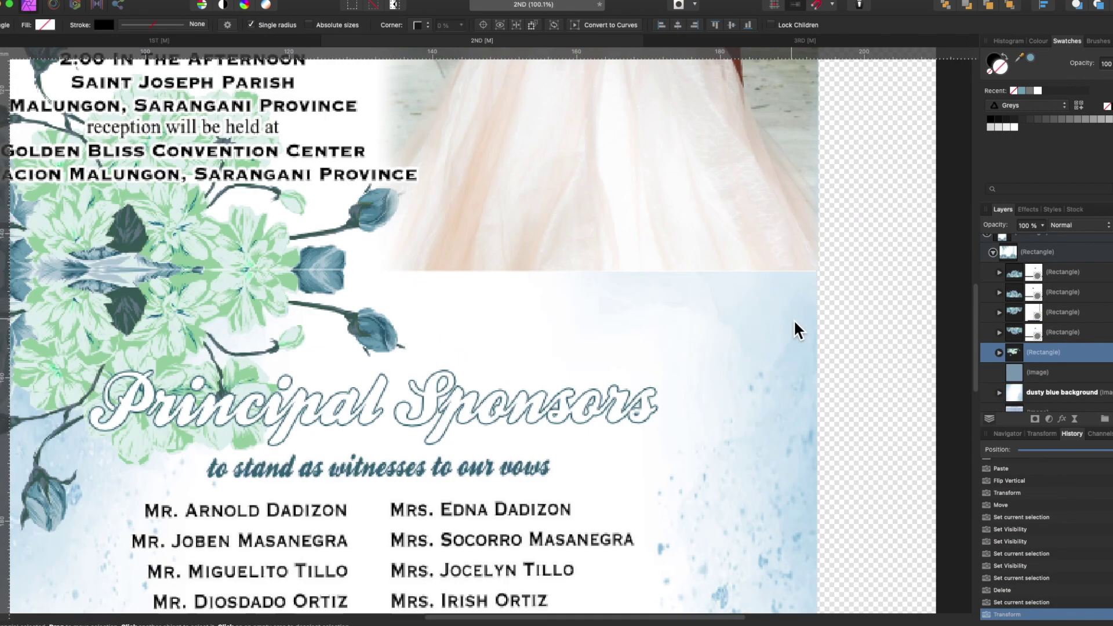
{"action": "scroll", "coordinate": [793, 319], "scroll_direction": "left", "scroll_amount": 3}
- Paste a further flower copy, flip it horizontally, and position it on the right
{"action": "key", "text": "super+v"}
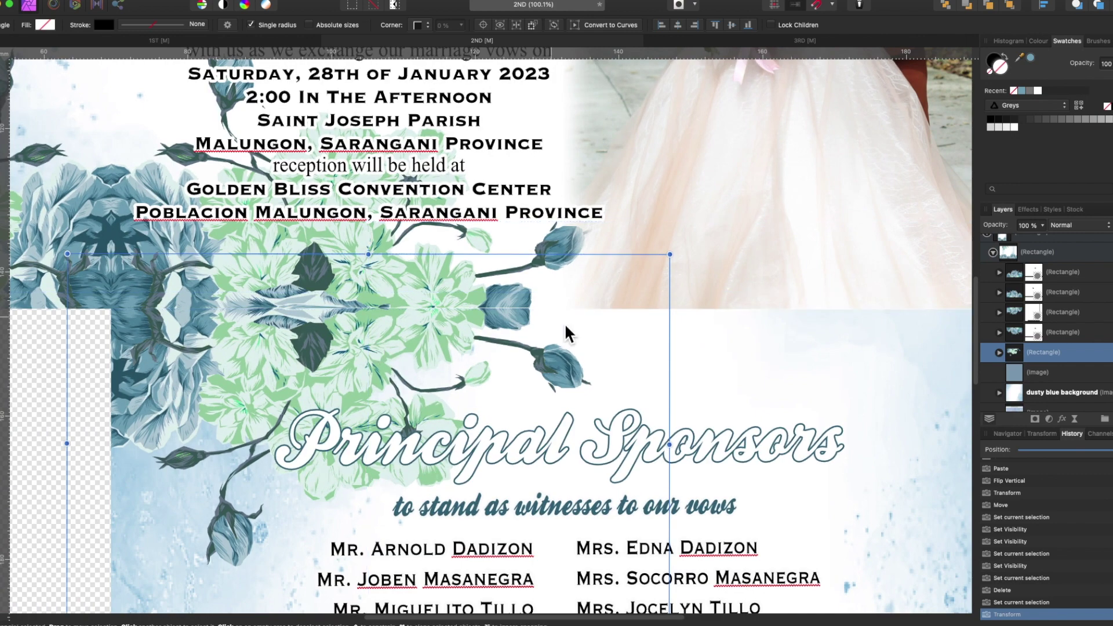
{"action": "right_click", "coordinate": [288, 293]}
{"action": "left_click", "coordinate": [447, 513]}
{"action": "key", "text": "super+0"}
{"action": "left_click_drag", "start_coordinate": [350, 387], "coordinate": [485, 387]}
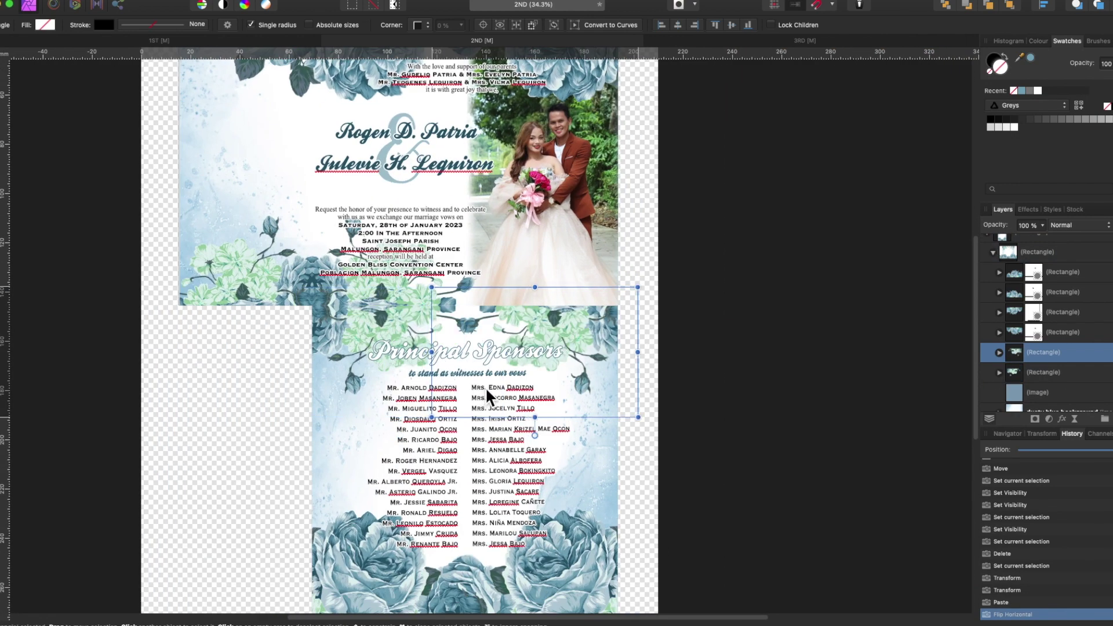
{"action": "scroll", "coordinate": [616, 422], "scroll_direction": "up", "scroll_amount": 3}
{"action": "left_click_drag", "start_coordinate": [588, 248], "coordinate": [568, 244]}
{"action": "scroll", "coordinate": [638, 428], "scroll_direction": "up", "scroll_amount": 8}
- Mask away the first stray bud, clear the selection, and select the dusty blue background
{"action": "key", "text": "p"}
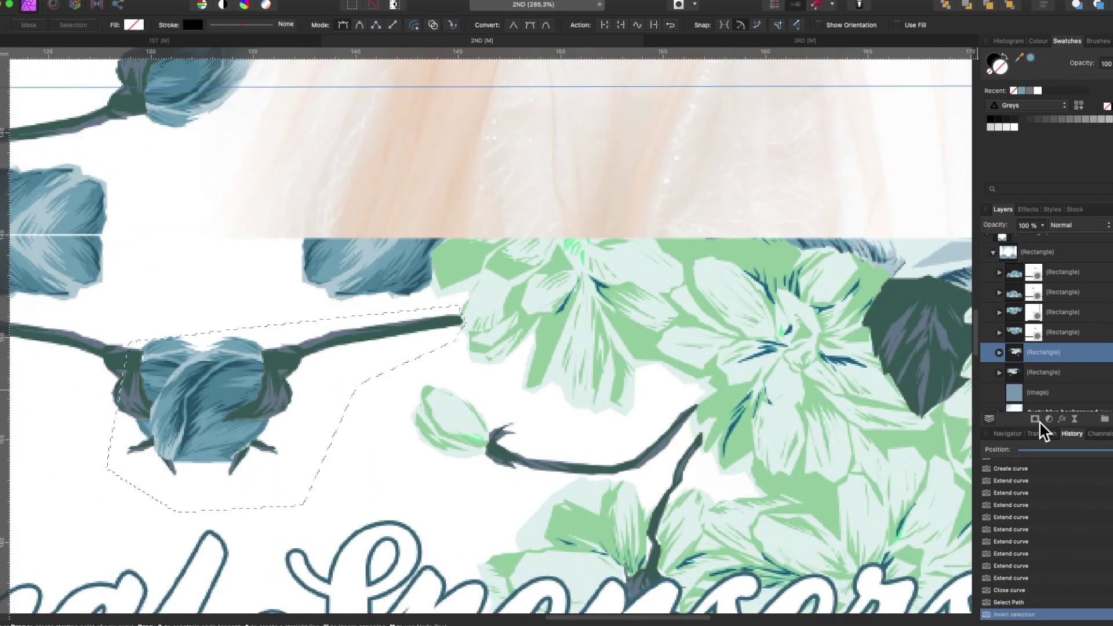
{"action": "left_click", "coordinate": [1086, 422]}
{"action": "scroll", "coordinate": [993, 347], "scroll_direction": "down", "scroll_amount": 5}
{"action": "key", "text": "super+d"}
{"action": "key", "text": "v"}
{"action": "scroll", "coordinate": [554, 384], "scroll_direction": "down", "scroll_amount": 3}
{"action": "left_click", "coordinate": [331, 374]}
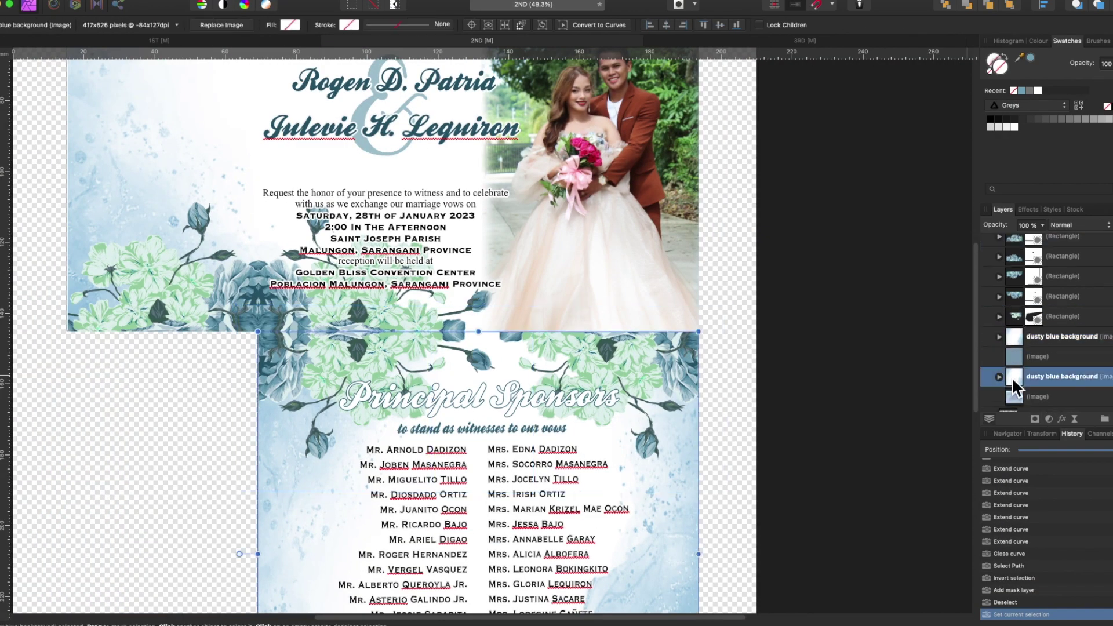
{"action": "scroll", "coordinate": [1016, 324], "scroll_direction": "up", "scroll_amount": 2}
- Outline a second bud with the Pen, turn it into an inverted selection, and target the flower rectangle
{"action": "key", "text": "p"}
{"action": "scroll", "coordinate": [468, 361], "scroll_direction": "up", "scroll_amount": 5}
{"action": "left_click", "coordinate": [73, 25]}
{"action": "key", "text": "super+shift+i"}
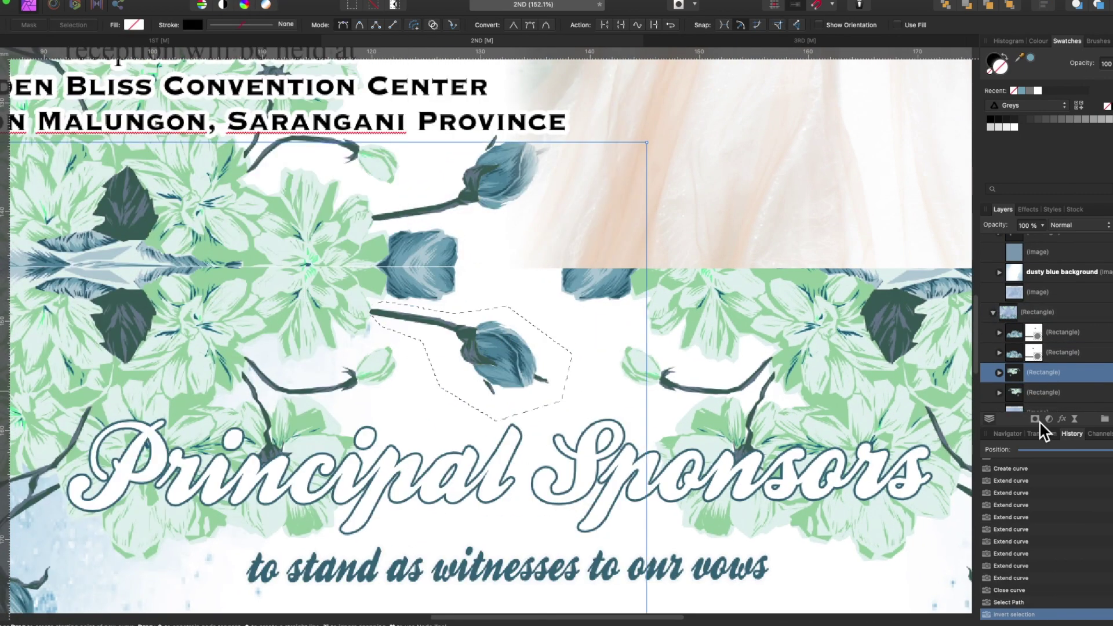
{"action": "scroll", "coordinate": [751, 460], "scroll_direction": "down", "scroll_amount": 4}
{"action": "left_click", "coordinate": [1014, 372]}
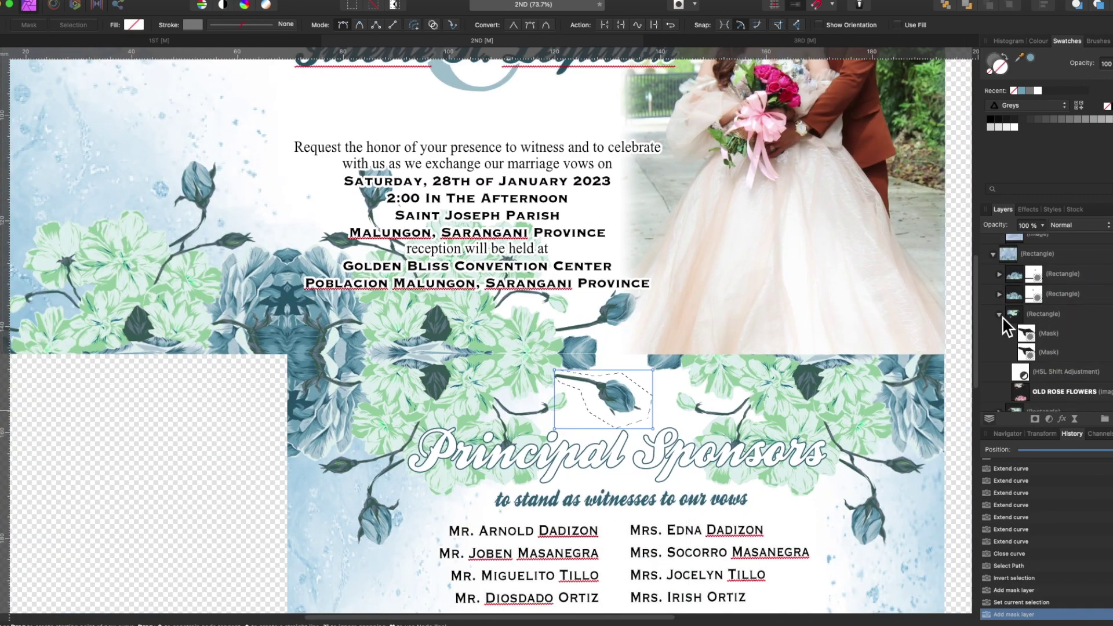
{"action": "key", "text": "super+minus"}
{"action": "scroll", "coordinate": [1020, 317], "scroll_direction": "up", "scroll_amount": 3}
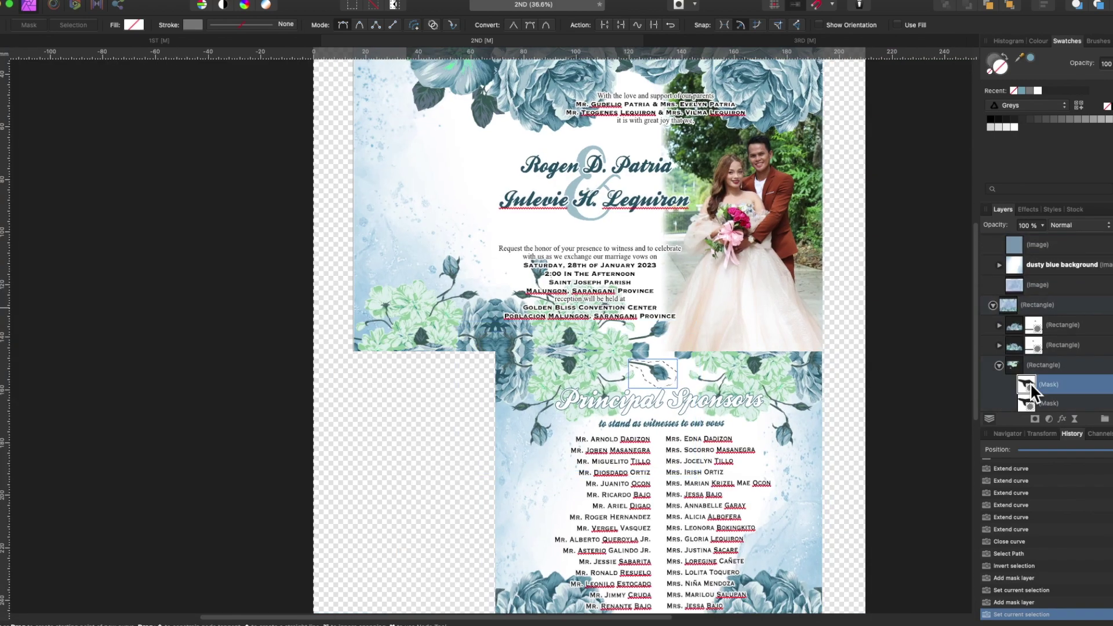
{"action": "scroll", "coordinate": [911, 410], "scroll_direction": "down", "scroll_amount": 10}
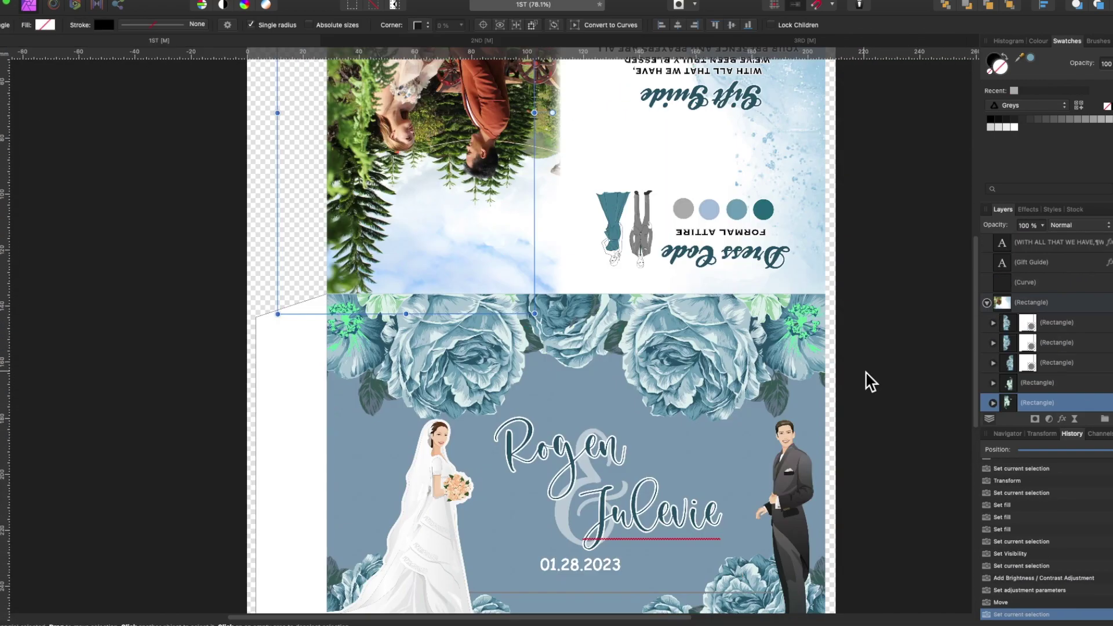
{"action": "key", "text": "super+minus"}
- Return to the 1ST document and set the view upright
{"action": "left_click", "coordinate": [829, 43]}
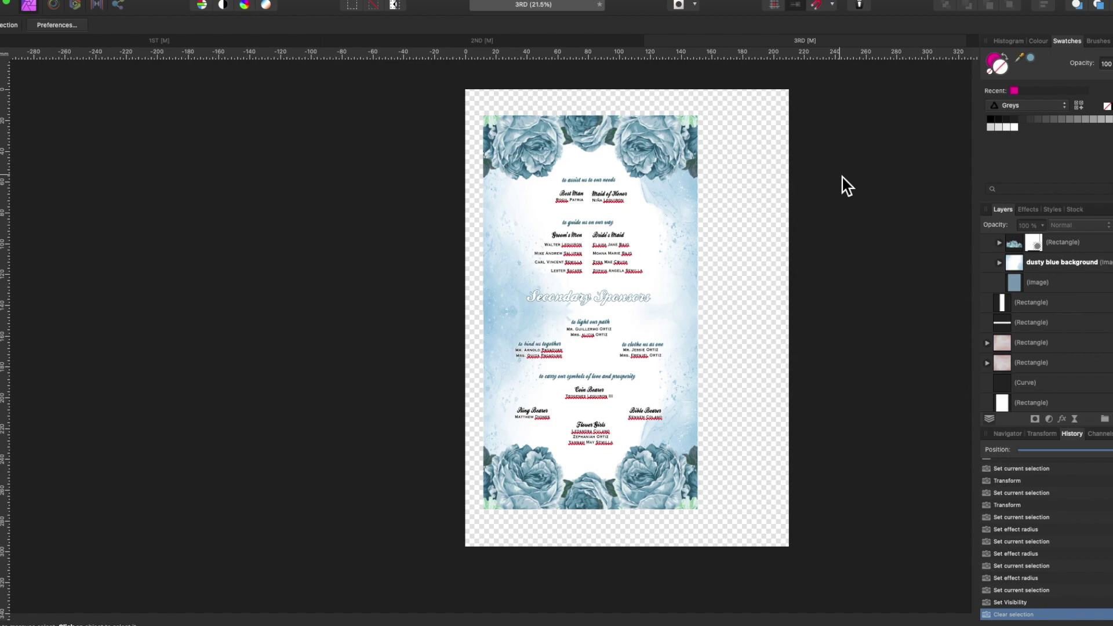
{"action": "left_click", "coordinate": [551, 41]}
{"action": "left_click", "coordinate": [222, 42]}
{"action": "right_click", "coordinate": [580, 387]}
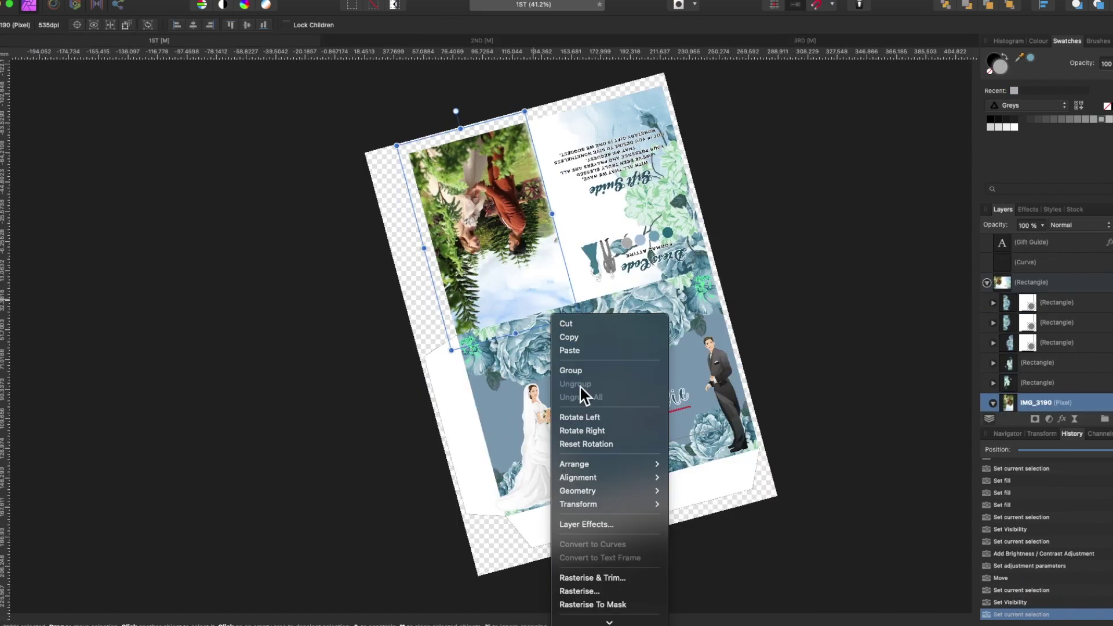
{"action": "right_click", "coordinate": [456, 272]}
{"action": "key", "text": "Escape"}
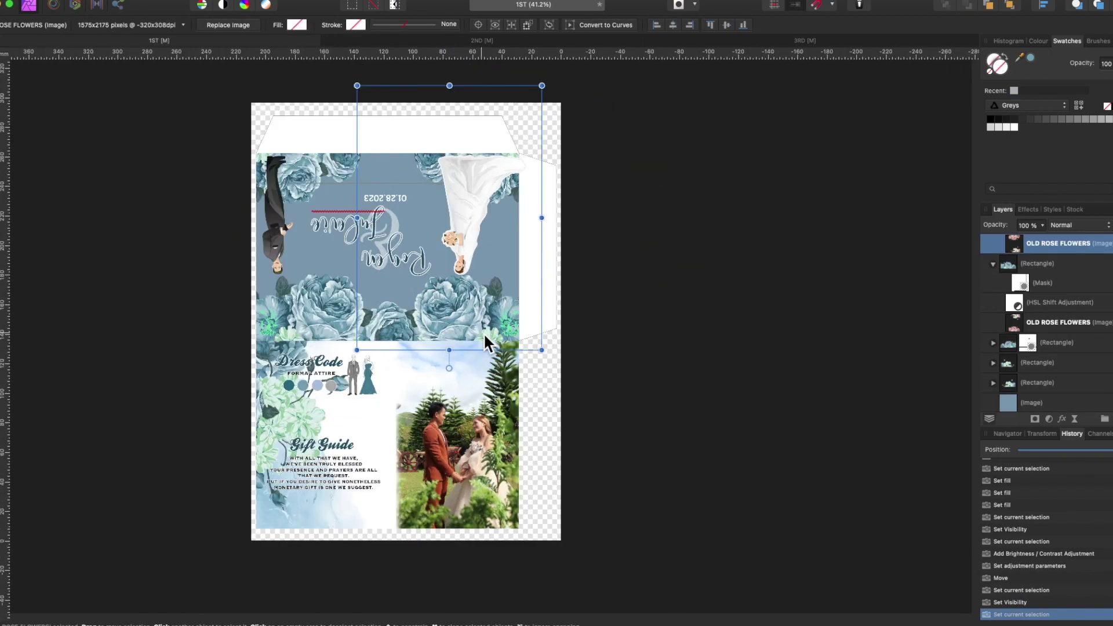
- Zoom in on the Dress Code panel and move the Dress Code group down-right
{"action": "key", "text": "m"}
{"action": "left_click_drag", "start_coordinate": [282, 195], "coordinate": [484, 498]}
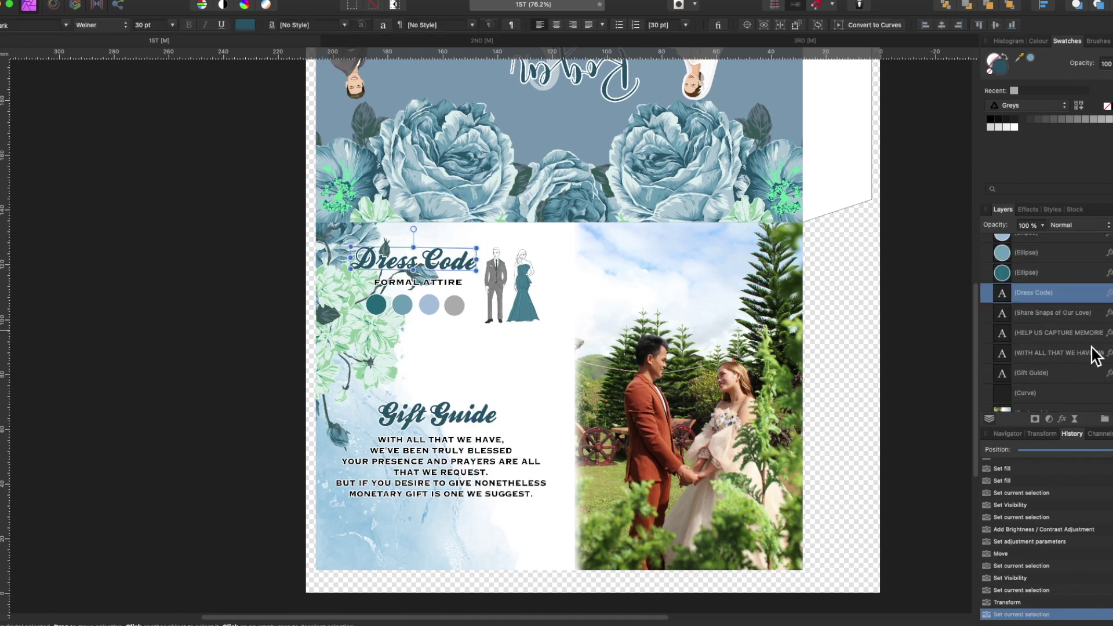
{"action": "left_click", "coordinate": [541, 314]}
{"action": "left_click_drag", "start_coordinate": [540, 314], "coordinate": [573, 348]}
{"action": "left_click", "coordinate": [1013, 350]}
- Paste a copy of the floral rectangle and flip it vertically
{"action": "key", "text": "ctrl+v"}
{"action": "right_click", "coordinate": [355, 378]}
{"action": "mouse_move", "coordinate": [405, 573]}
{"action": "left_click", "coordinate": [510, 603]}
- Shift the Dress Code group and Gift Guide text right, and delete the extra floral rectangle
{"action": "left_click_drag", "start_coordinate": [444, 319], "coordinate": [486, 300]}
{"action": "left_click_drag", "start_coordinate": [461, 477], "coordinate": [493, 484]}
{"action": "left_click", "coordinate": [526, 333]}
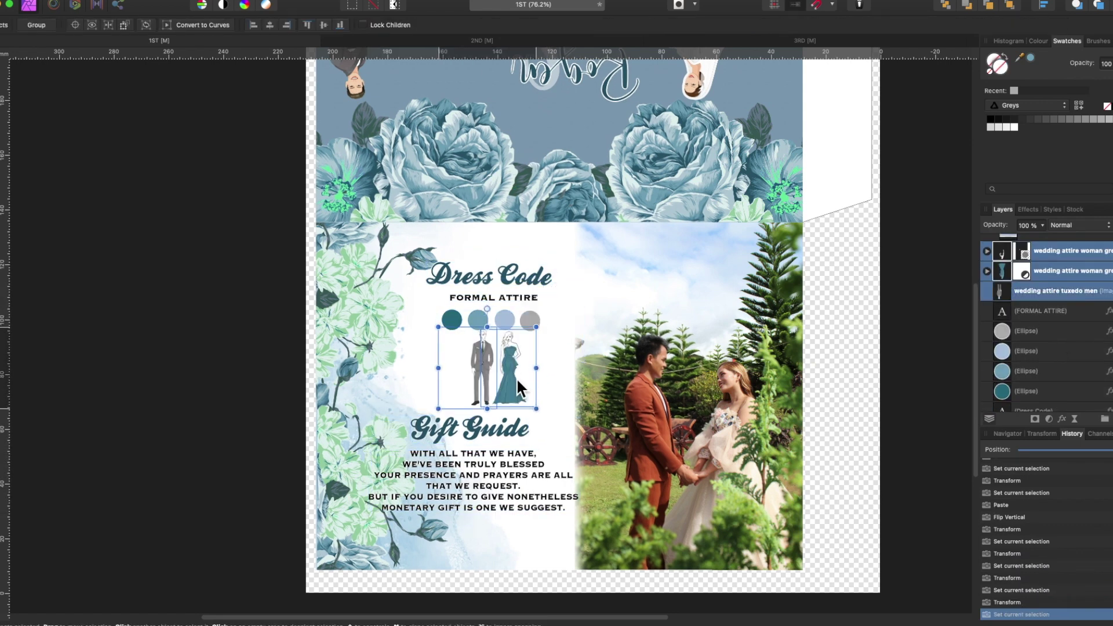
{"action": "left_click", "coordinate": [1043, 331]}
{"action": "left_click_drag", "start_coordinate": [472, 609], "coordinate": [428, 408]}
{"action": "key", "text": "Delete"}
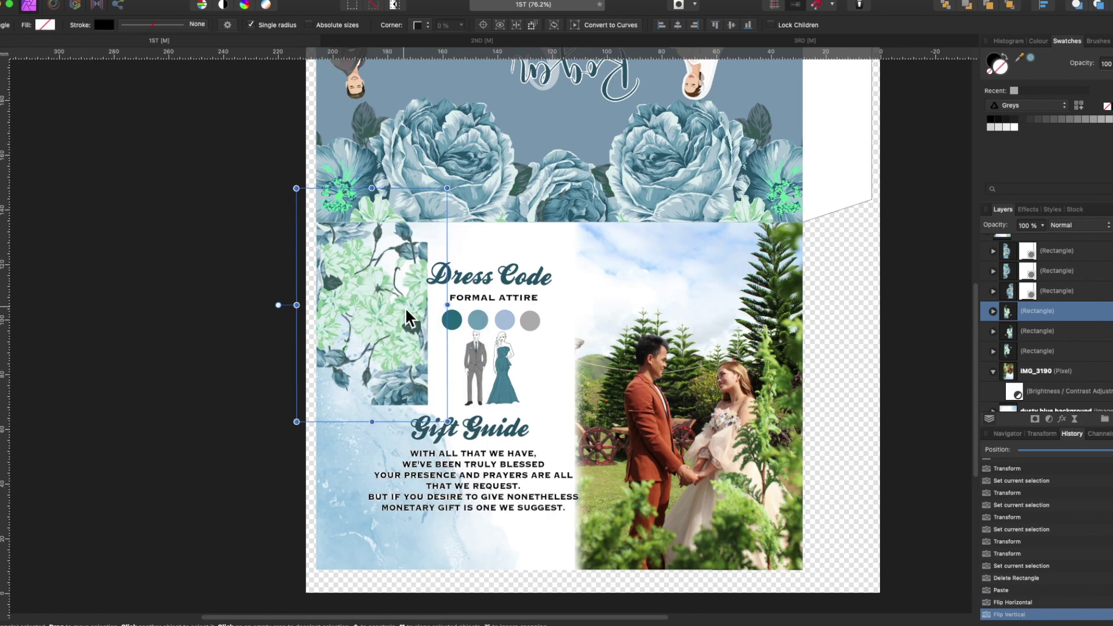
- Flip the floral copy vertically and horizontally, nudge it up, then view the 3RD document
{"action": "right_click", "coordinate": [404, 309]}
{"action": "left_click", "coordinate": [544, 541]}
{"action": "right_click", "coordinate": [407, 323]}
{"action": "left_click", "coordinate": [557, 549]}
{"action": "left_click_drag", "start_coordinate": [379, 543], "coordinate": [377, 536]}
{"action": "scroll", "coordinate": [1043, 325], "scroll_direction": "up", "scroll_amount": 3}
{"action": "left_click", "coordinate": [1073, 342], "text": "shift"}
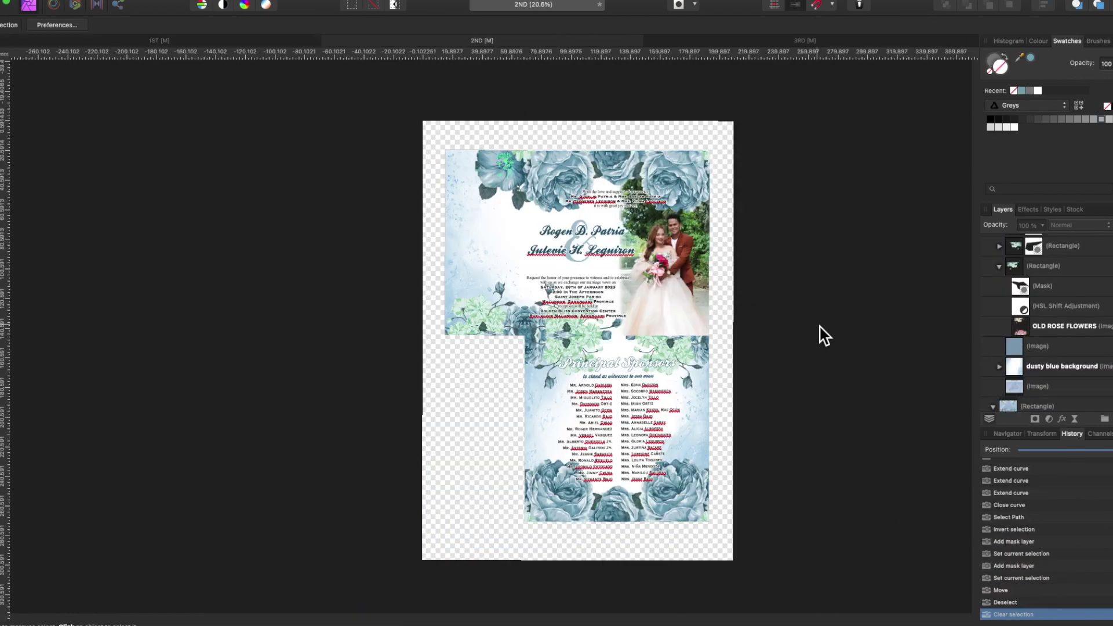
{"action": "left_click", "coordinate": [785, 44]}
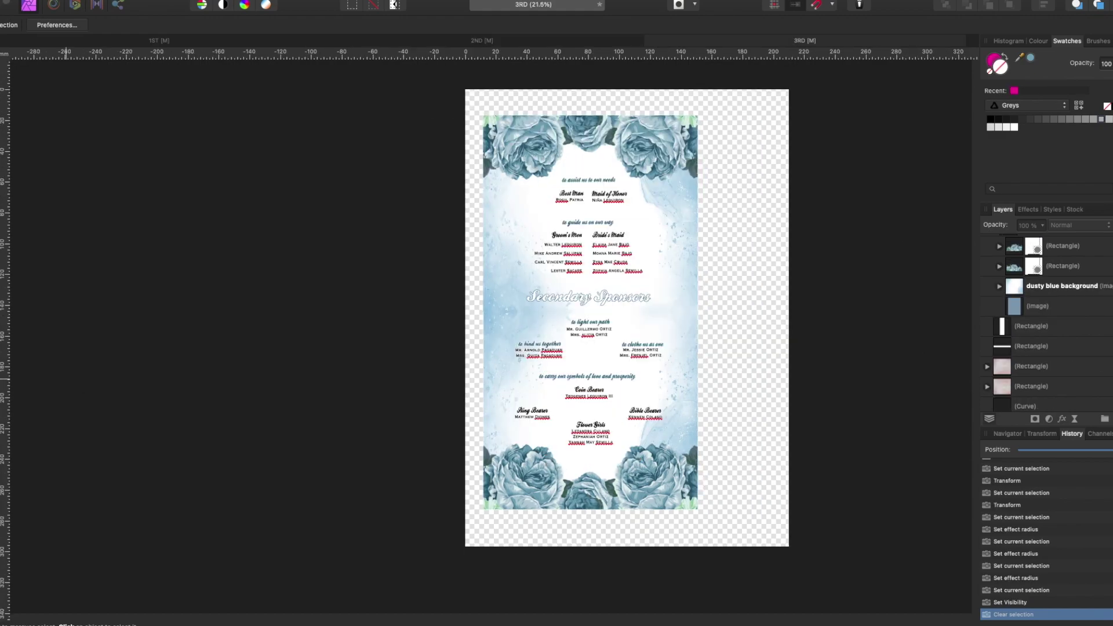